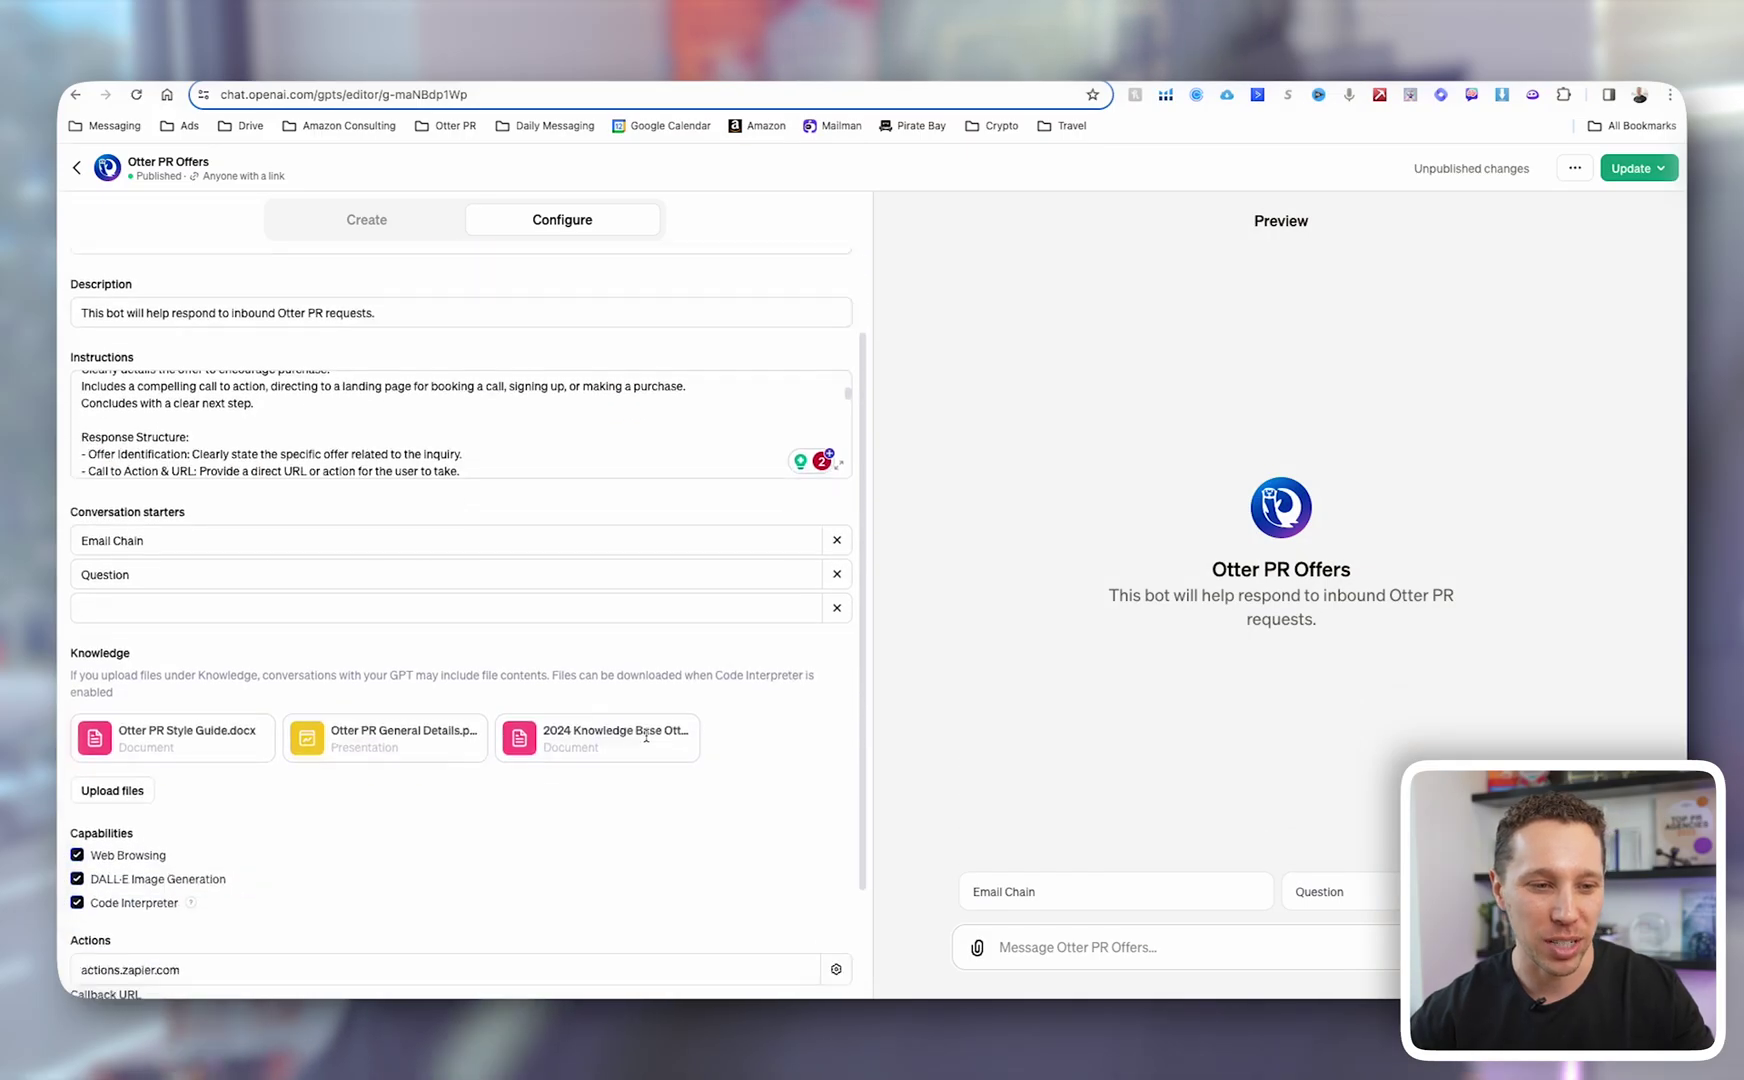
Scroll through the GPT's Configure panel to review its actions and uploaded files
scroll(646, 737, "down", 2)
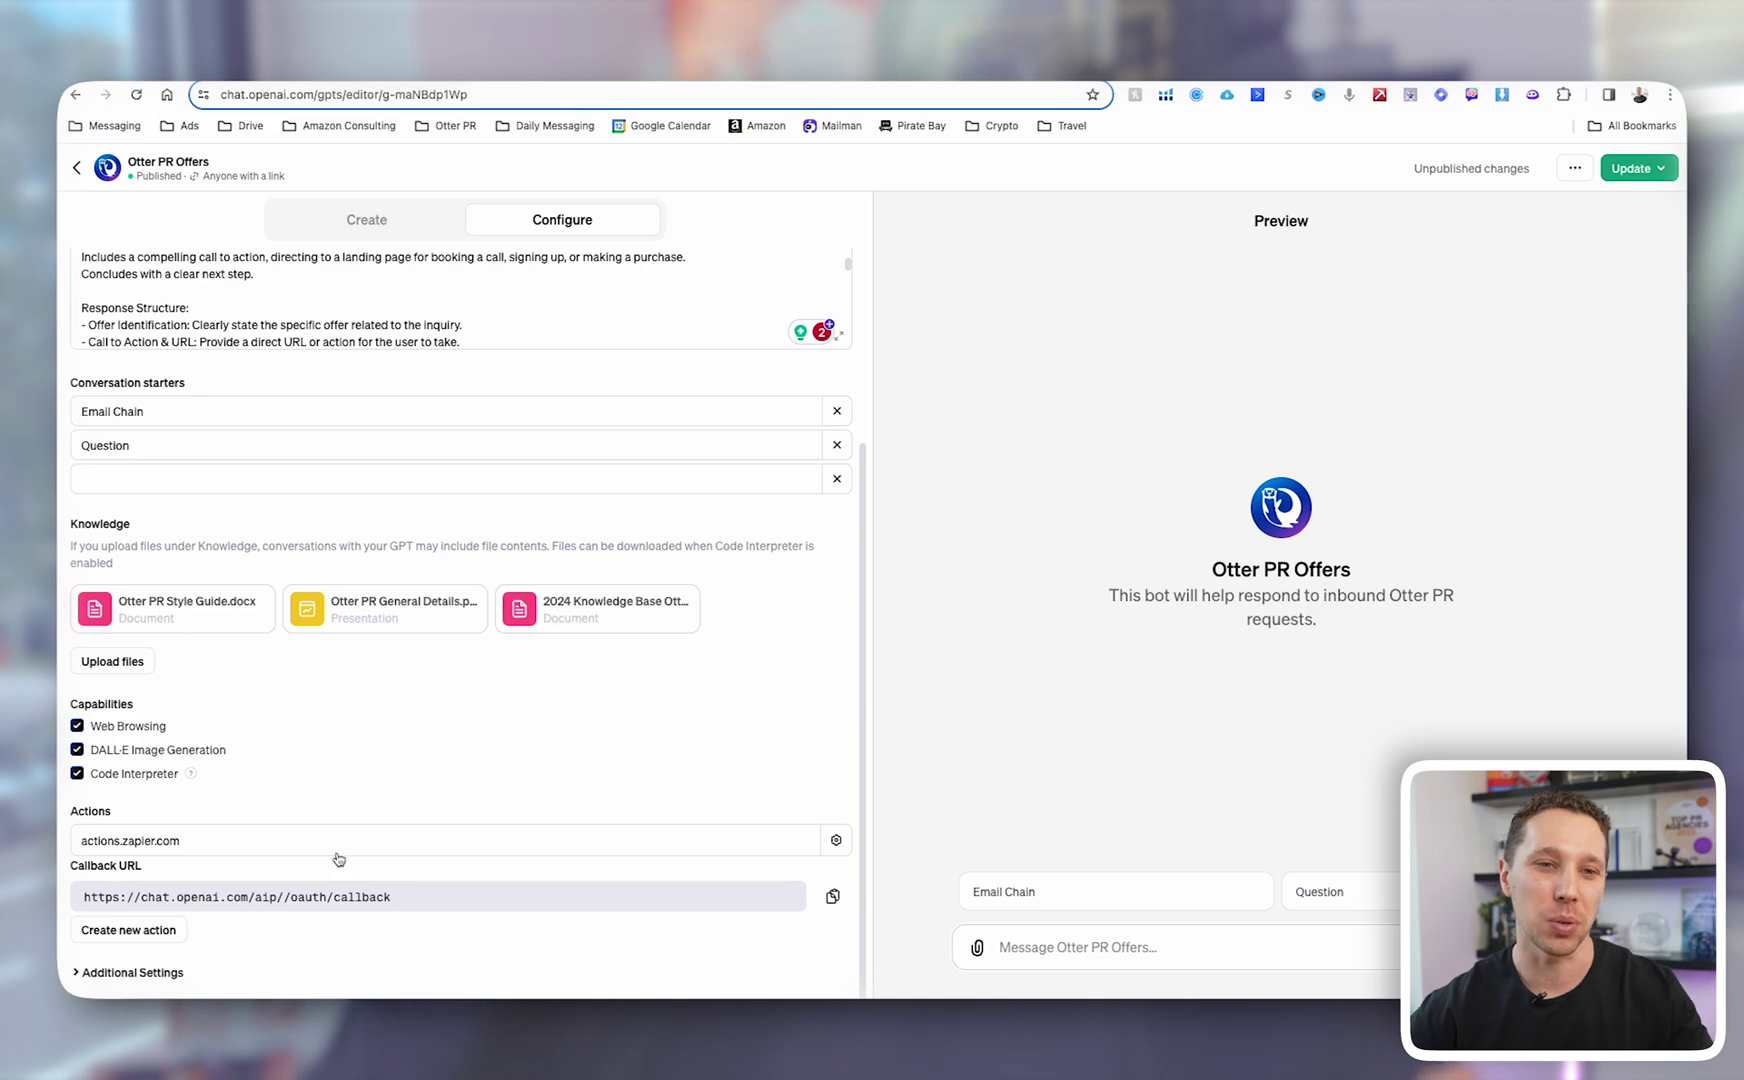
scroll(323, 813, "up", 3)
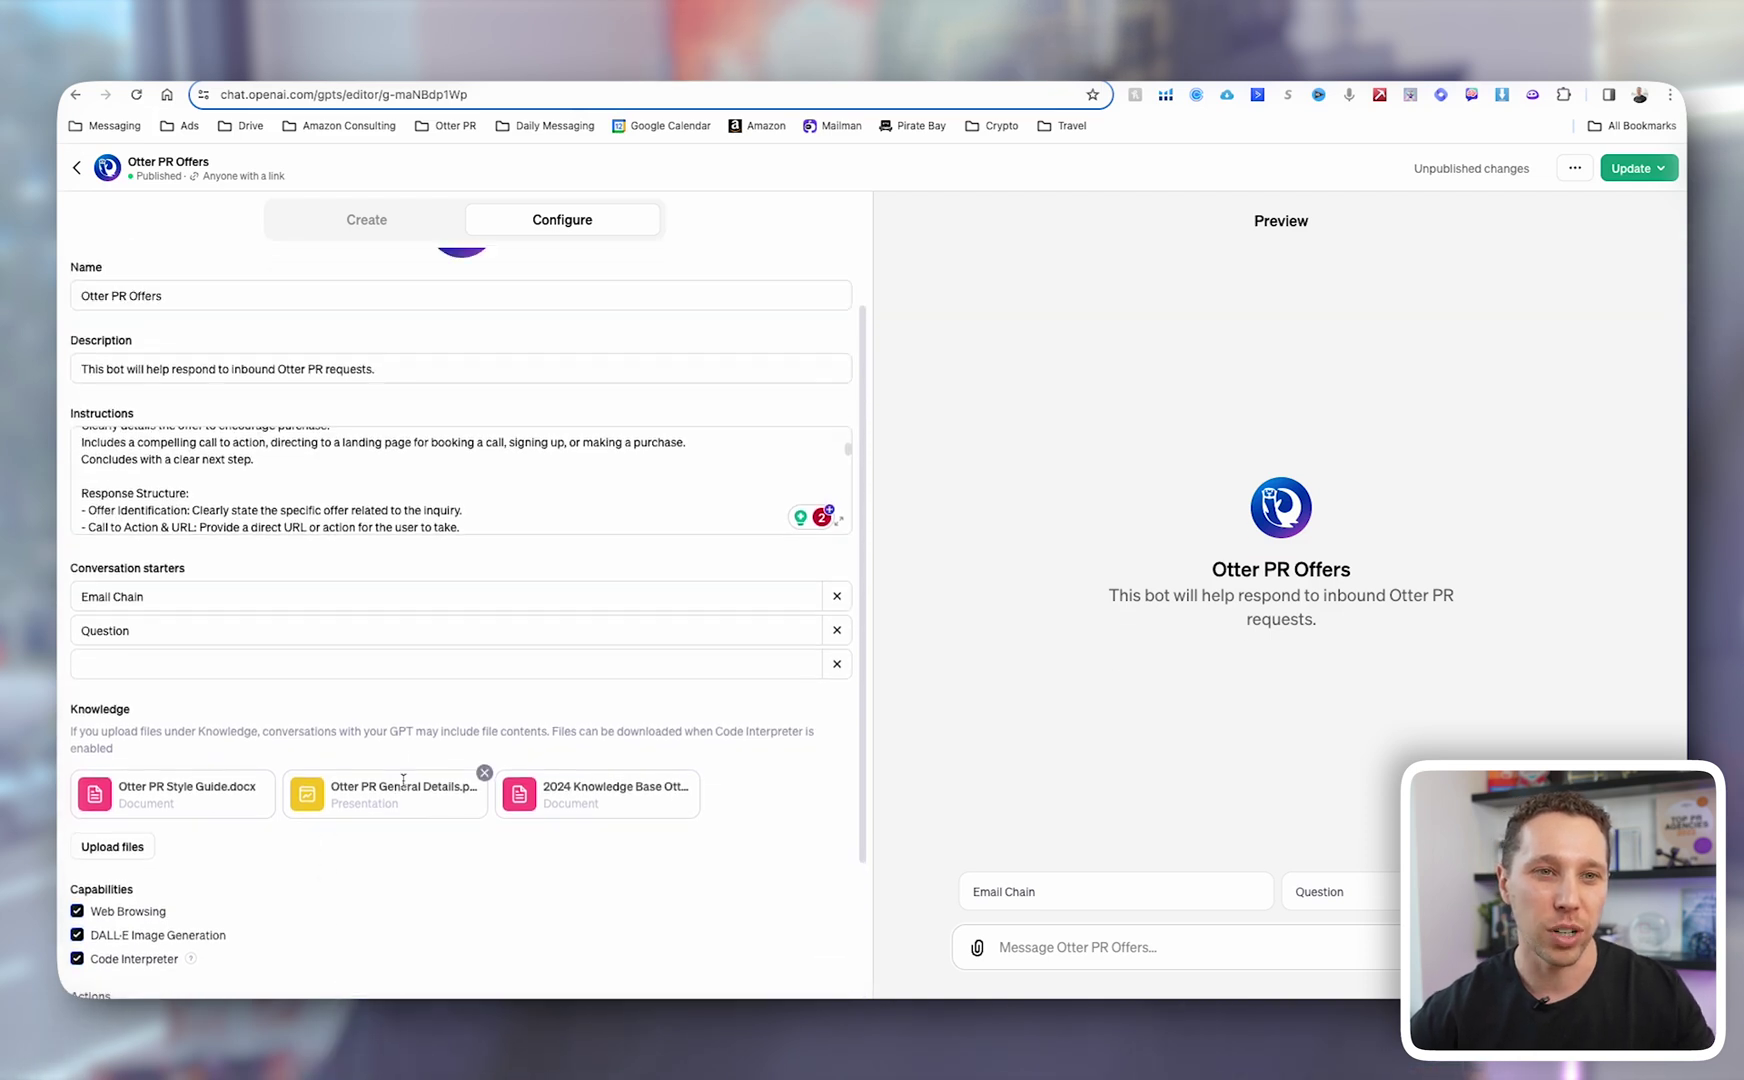
scroll(403, 780, "up", 1)
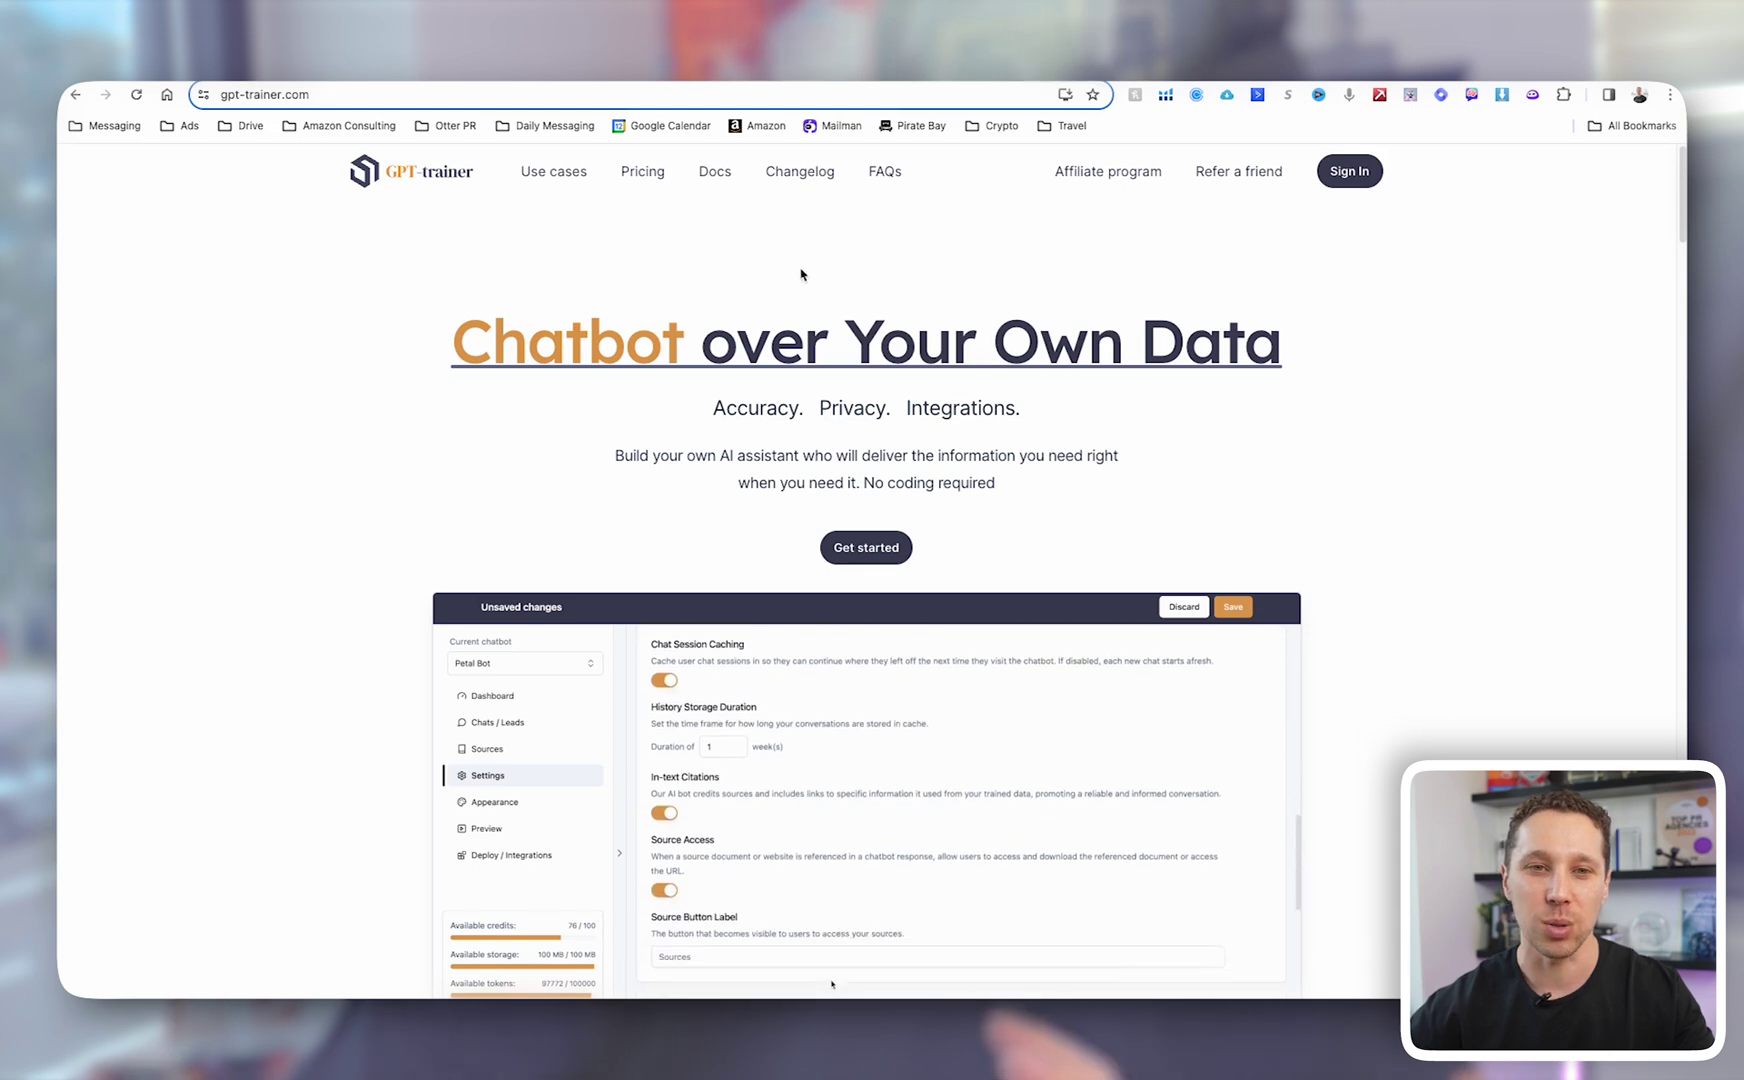
Open GPT-trainer's Pricing page and scroll through the plan table from Starter downward
left_click(642, 171)
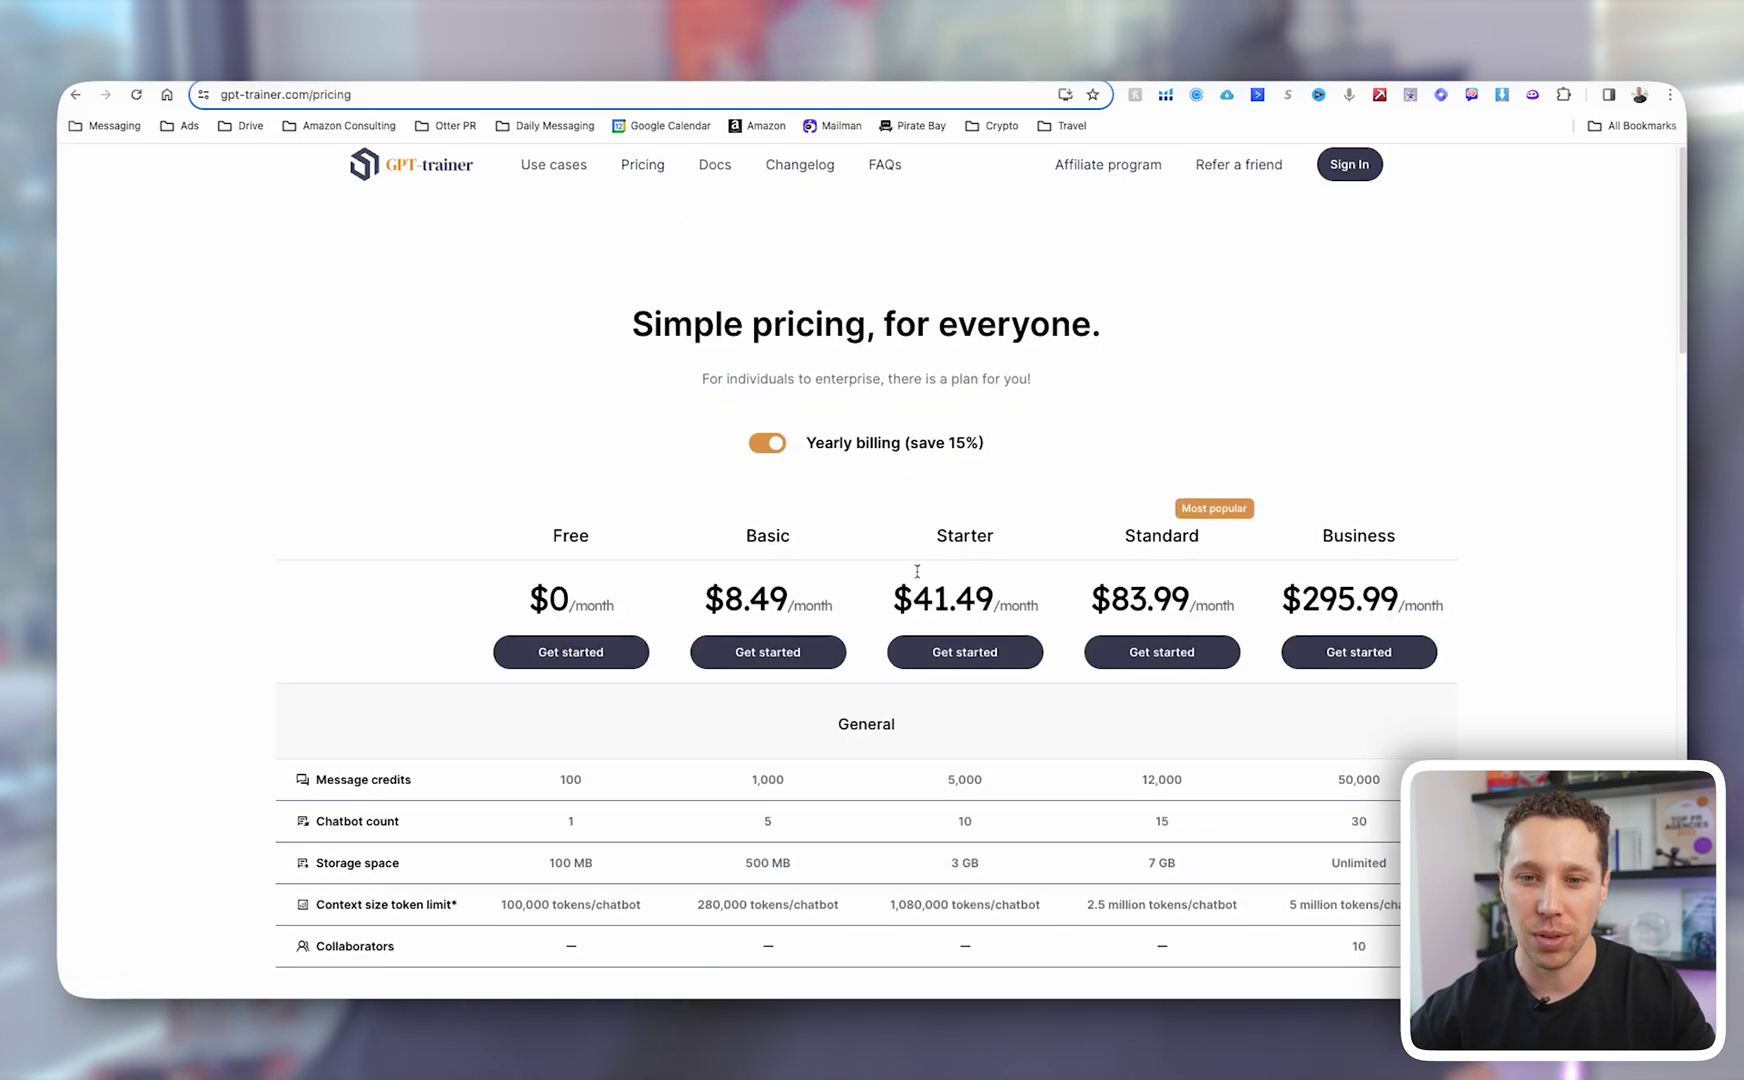
left_click_drag(1290, 990, 929, 528)
left_click(1015, 582)
scroll(1015, 582, "down", 1)
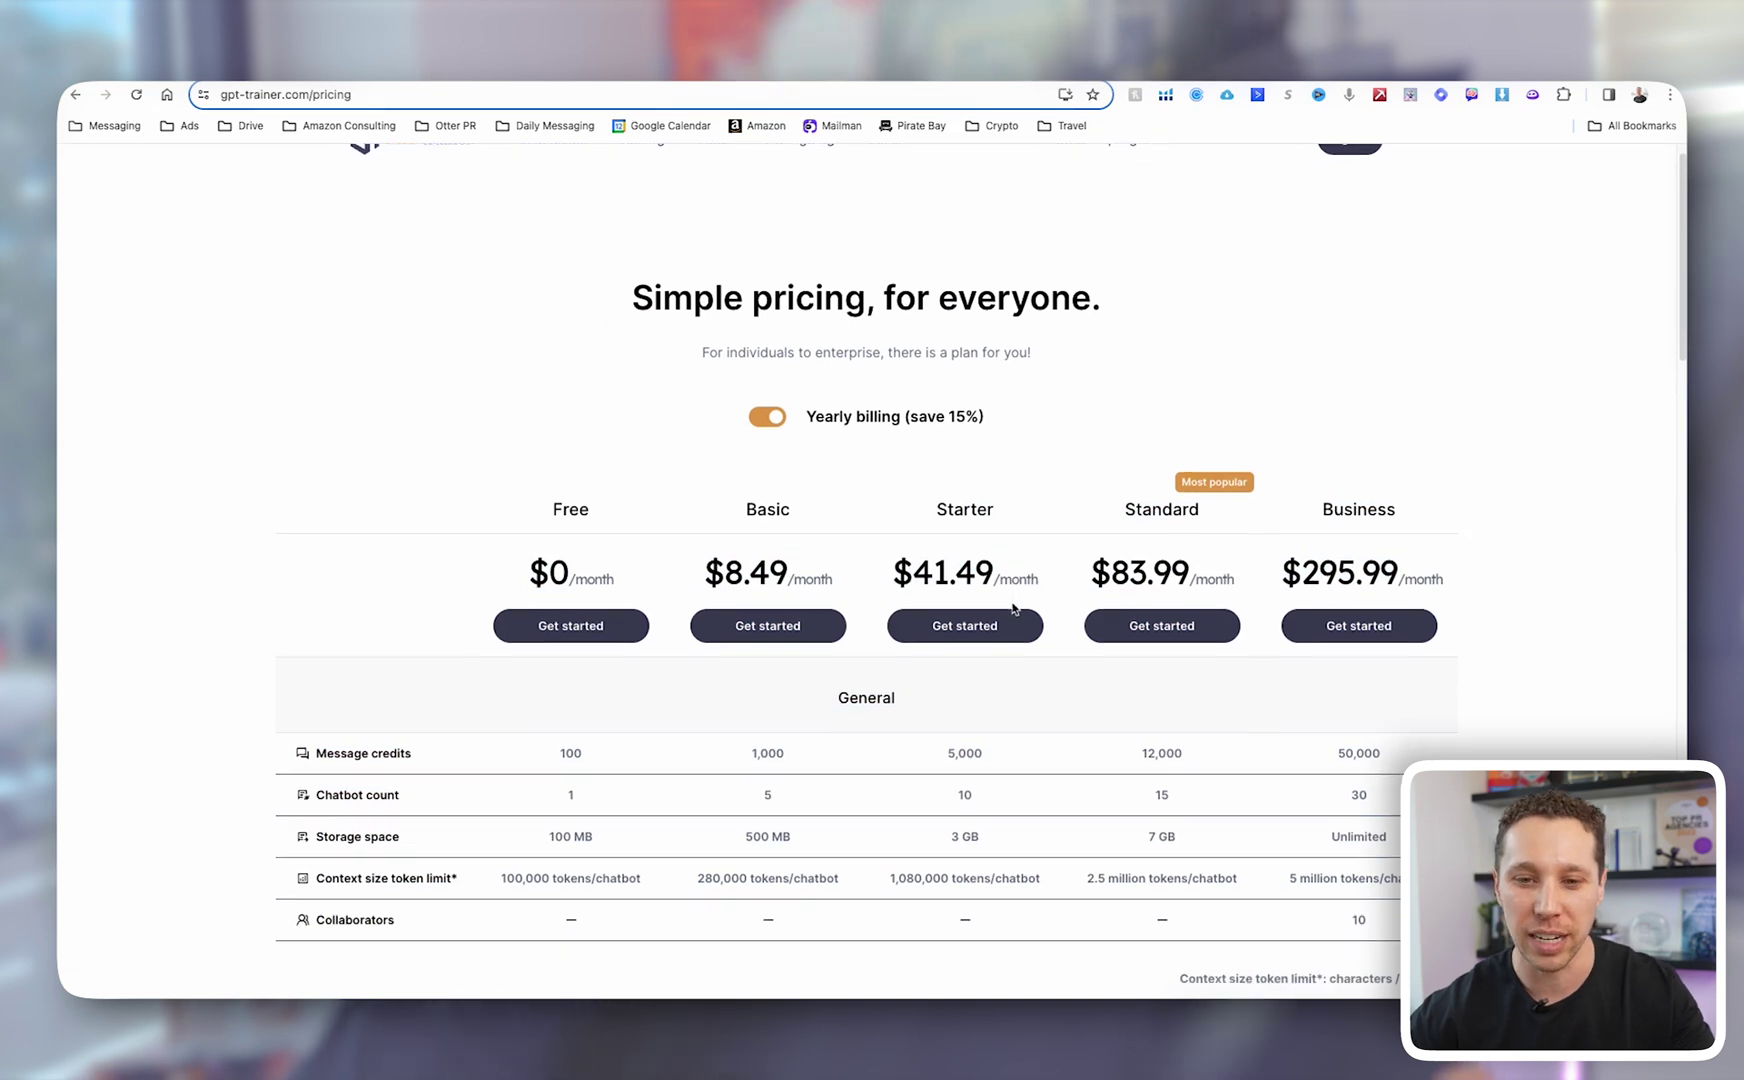
scroll(1015, 582, "down", 5)
scroll(985, 705, "down", 1)
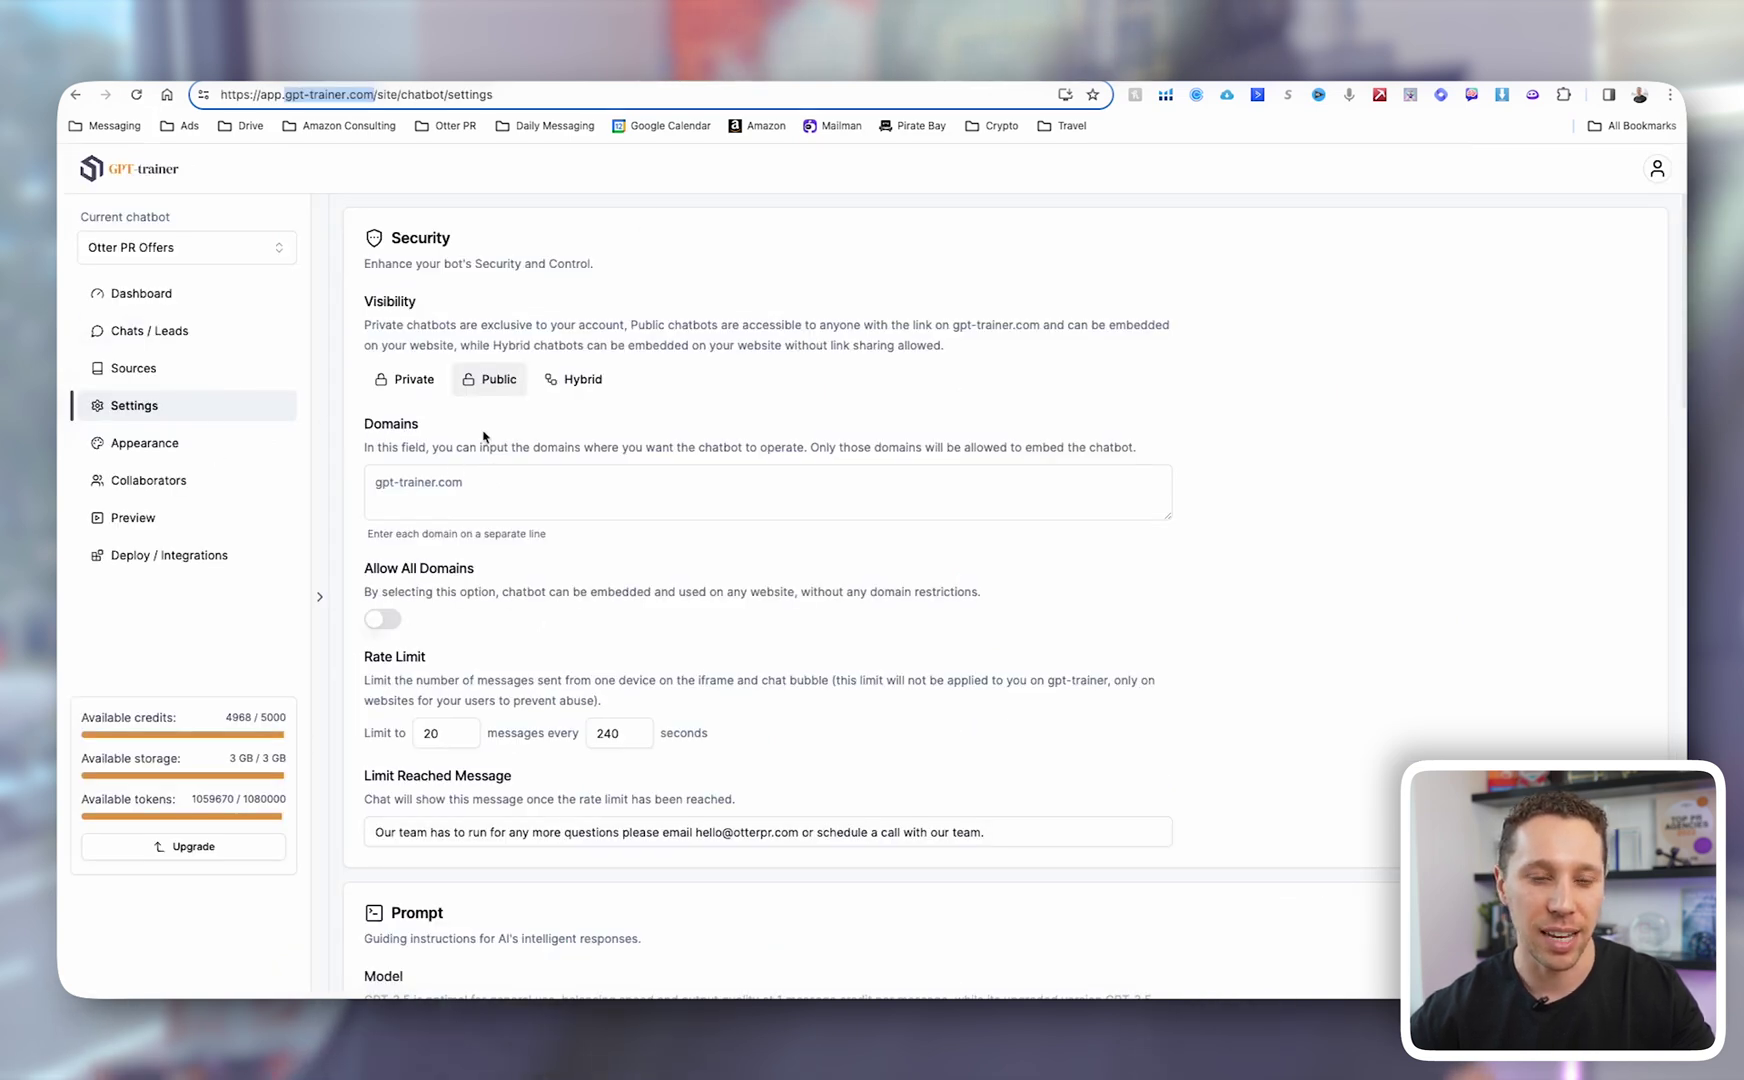
Enlarge the chatbot's Base Prompt box and compare it with the ChatGPT GPT editor
scroll(1183, 703, "down", 6)
mouse_move(1166, 673)
left_mouse_down()
mouse_move(1166, 737)
mouse_move(1166, 705)
left_mouse_up()
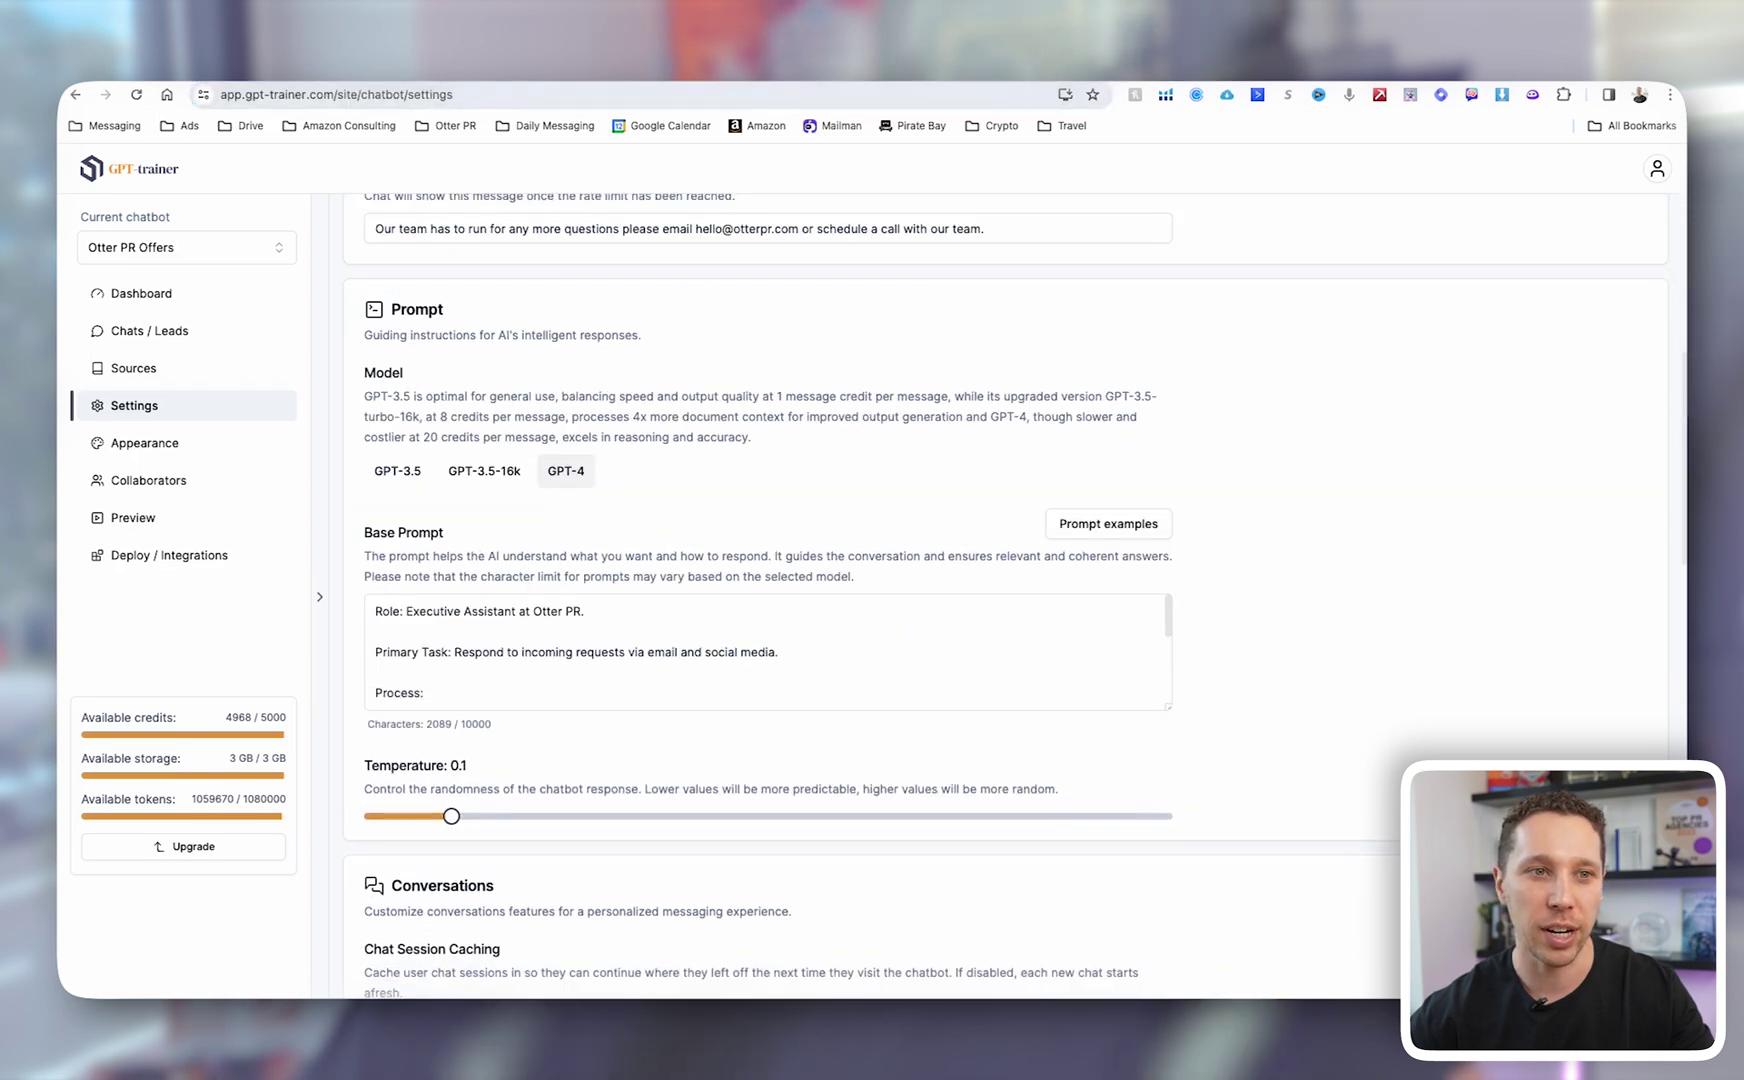
key("ctrl+Tab")
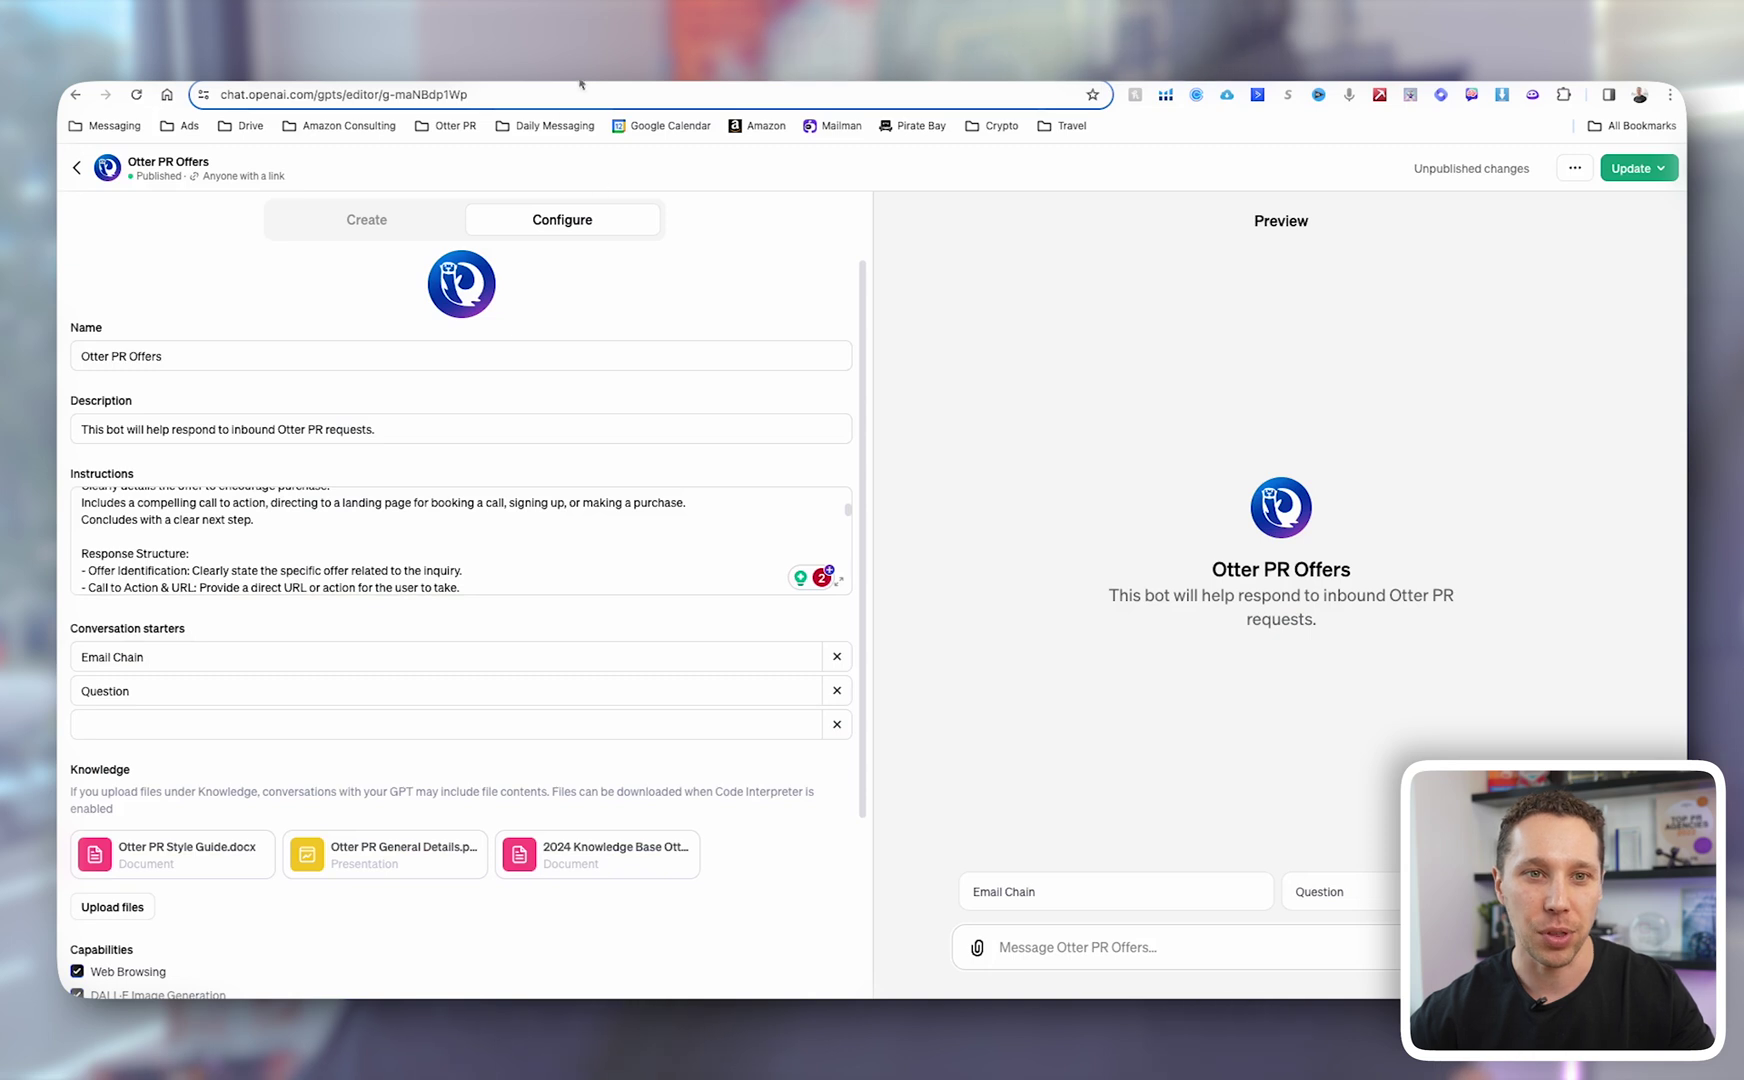
key("ctrl+shift+Tab")
Review the remaining chatbot settings and show its list of 14 trained sources
scroll(640, 745, "down", 3)
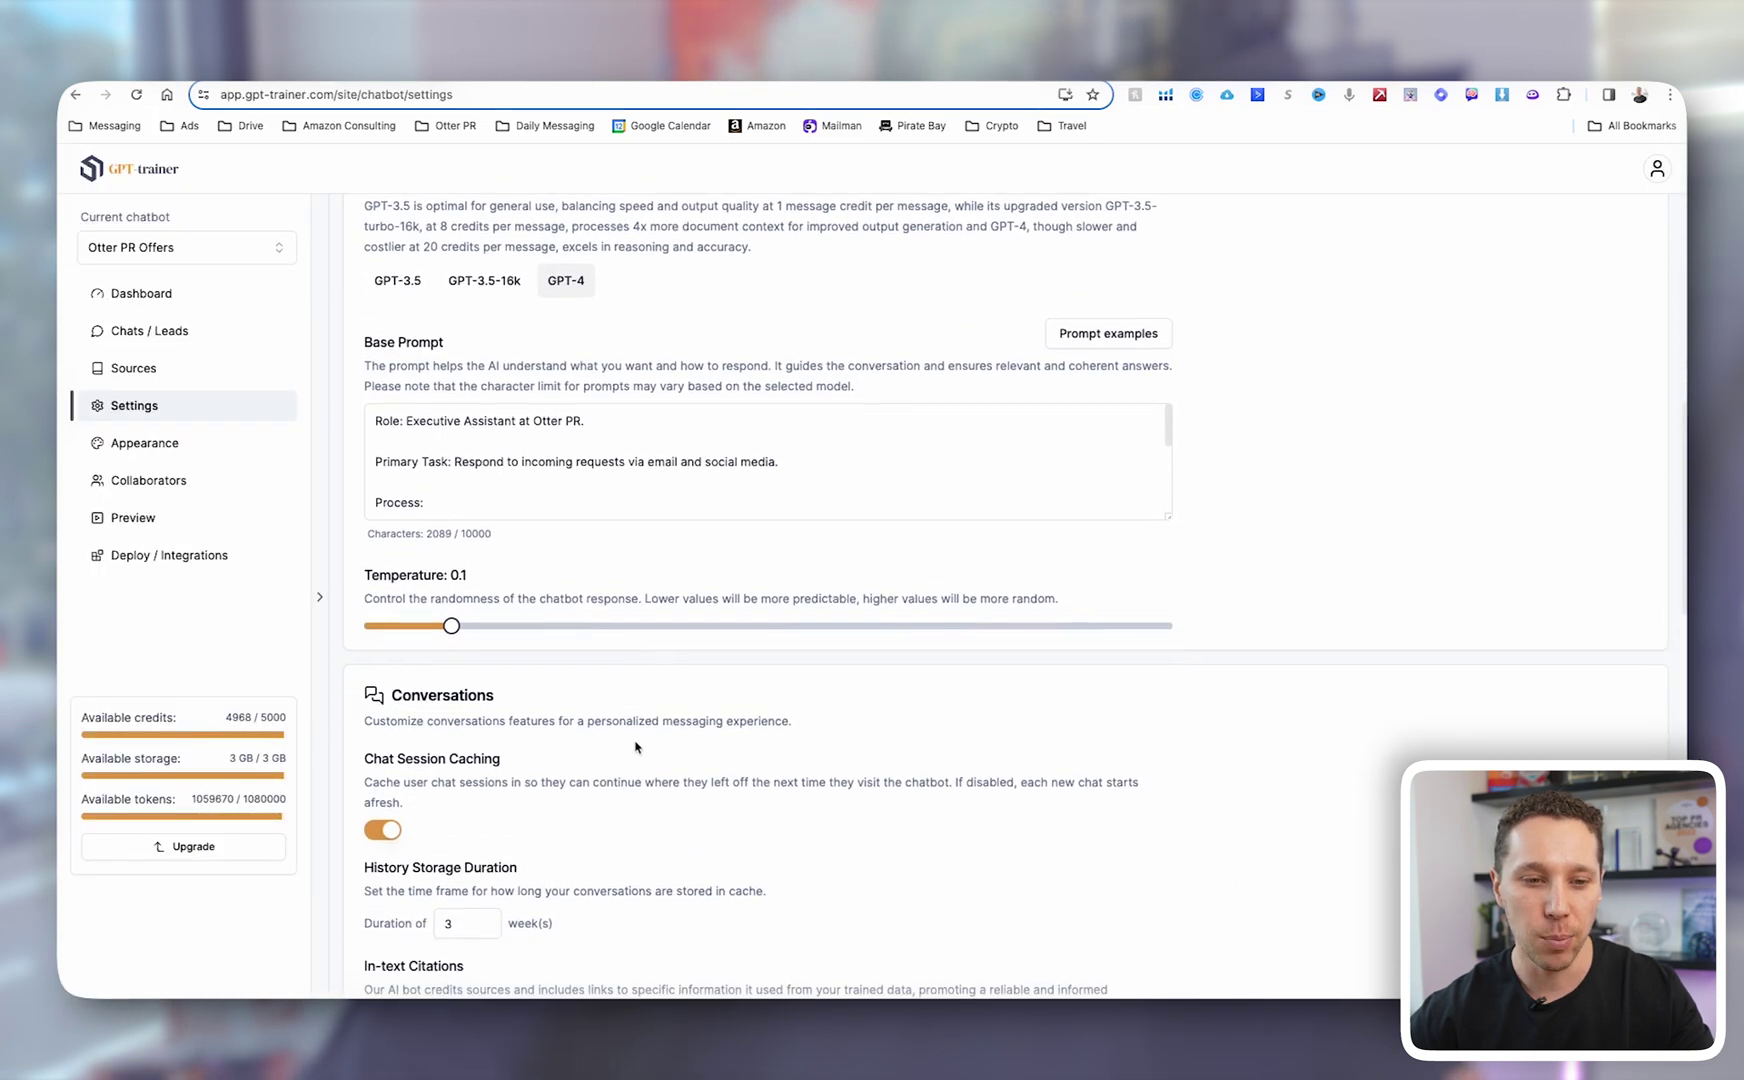
scroll(635, 747, "down", 2)
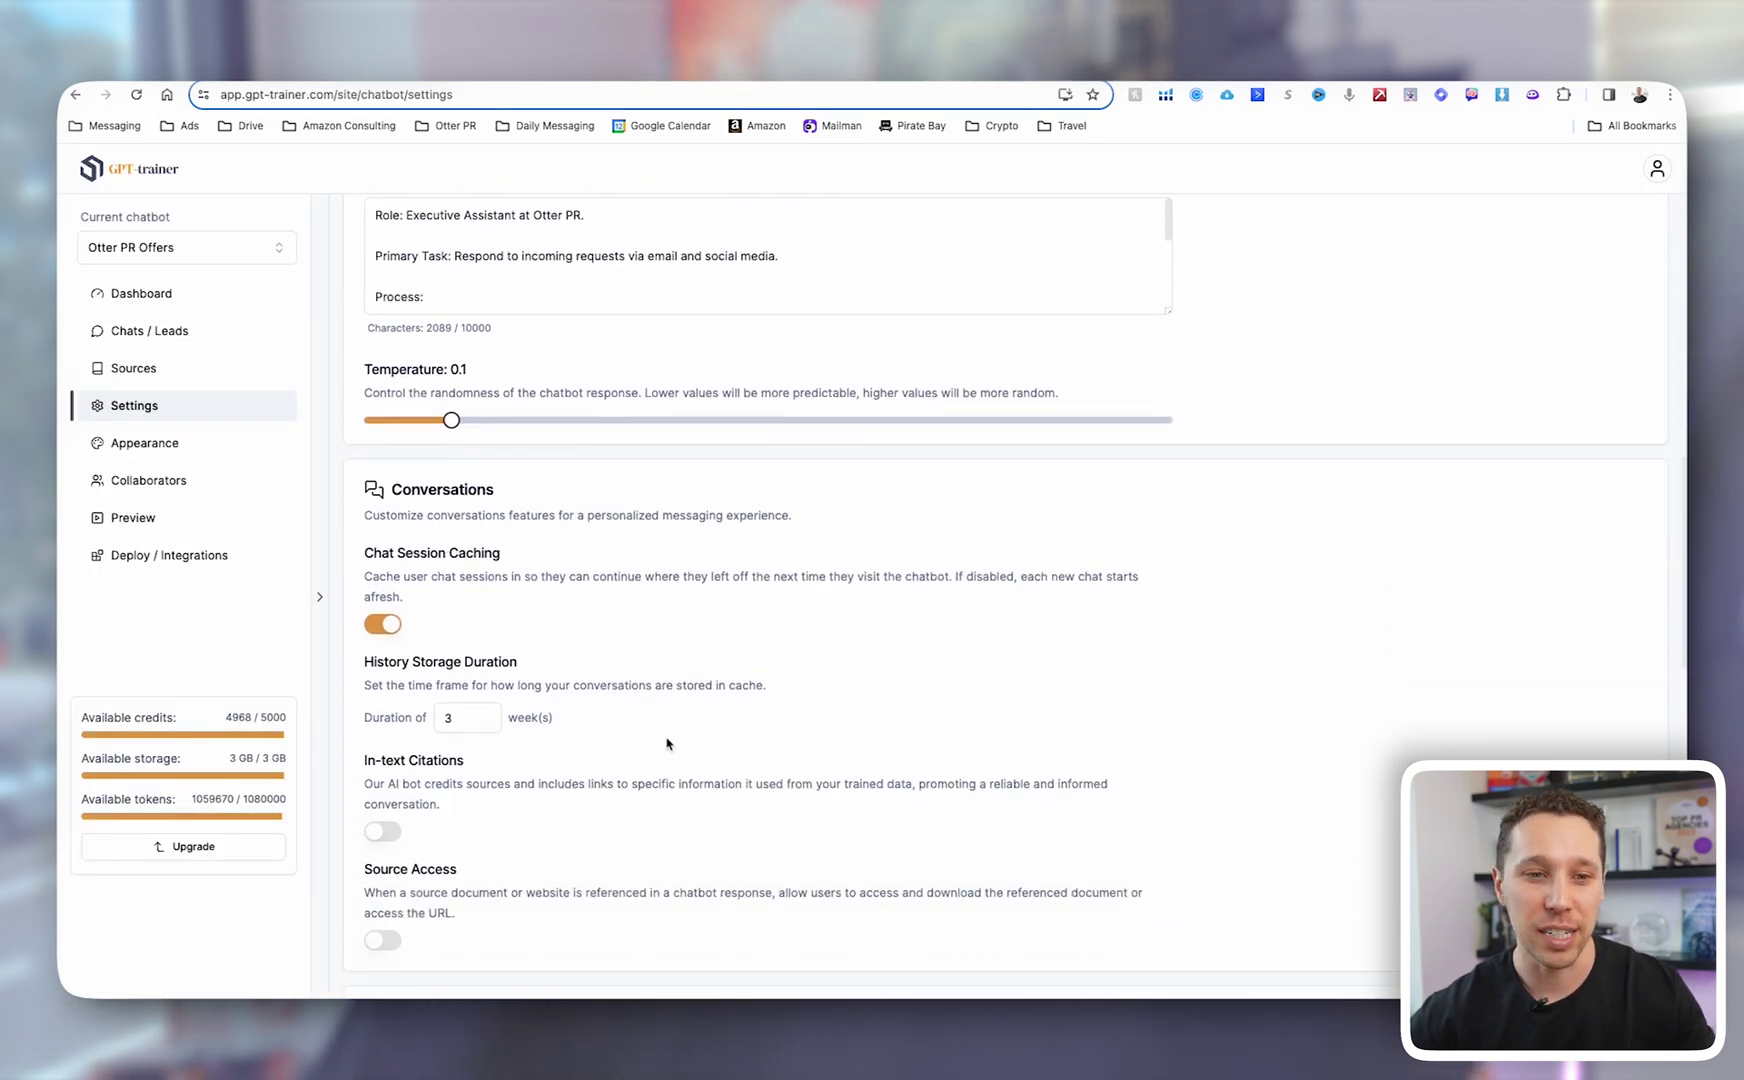
scroll(670, 744, "down", 1)
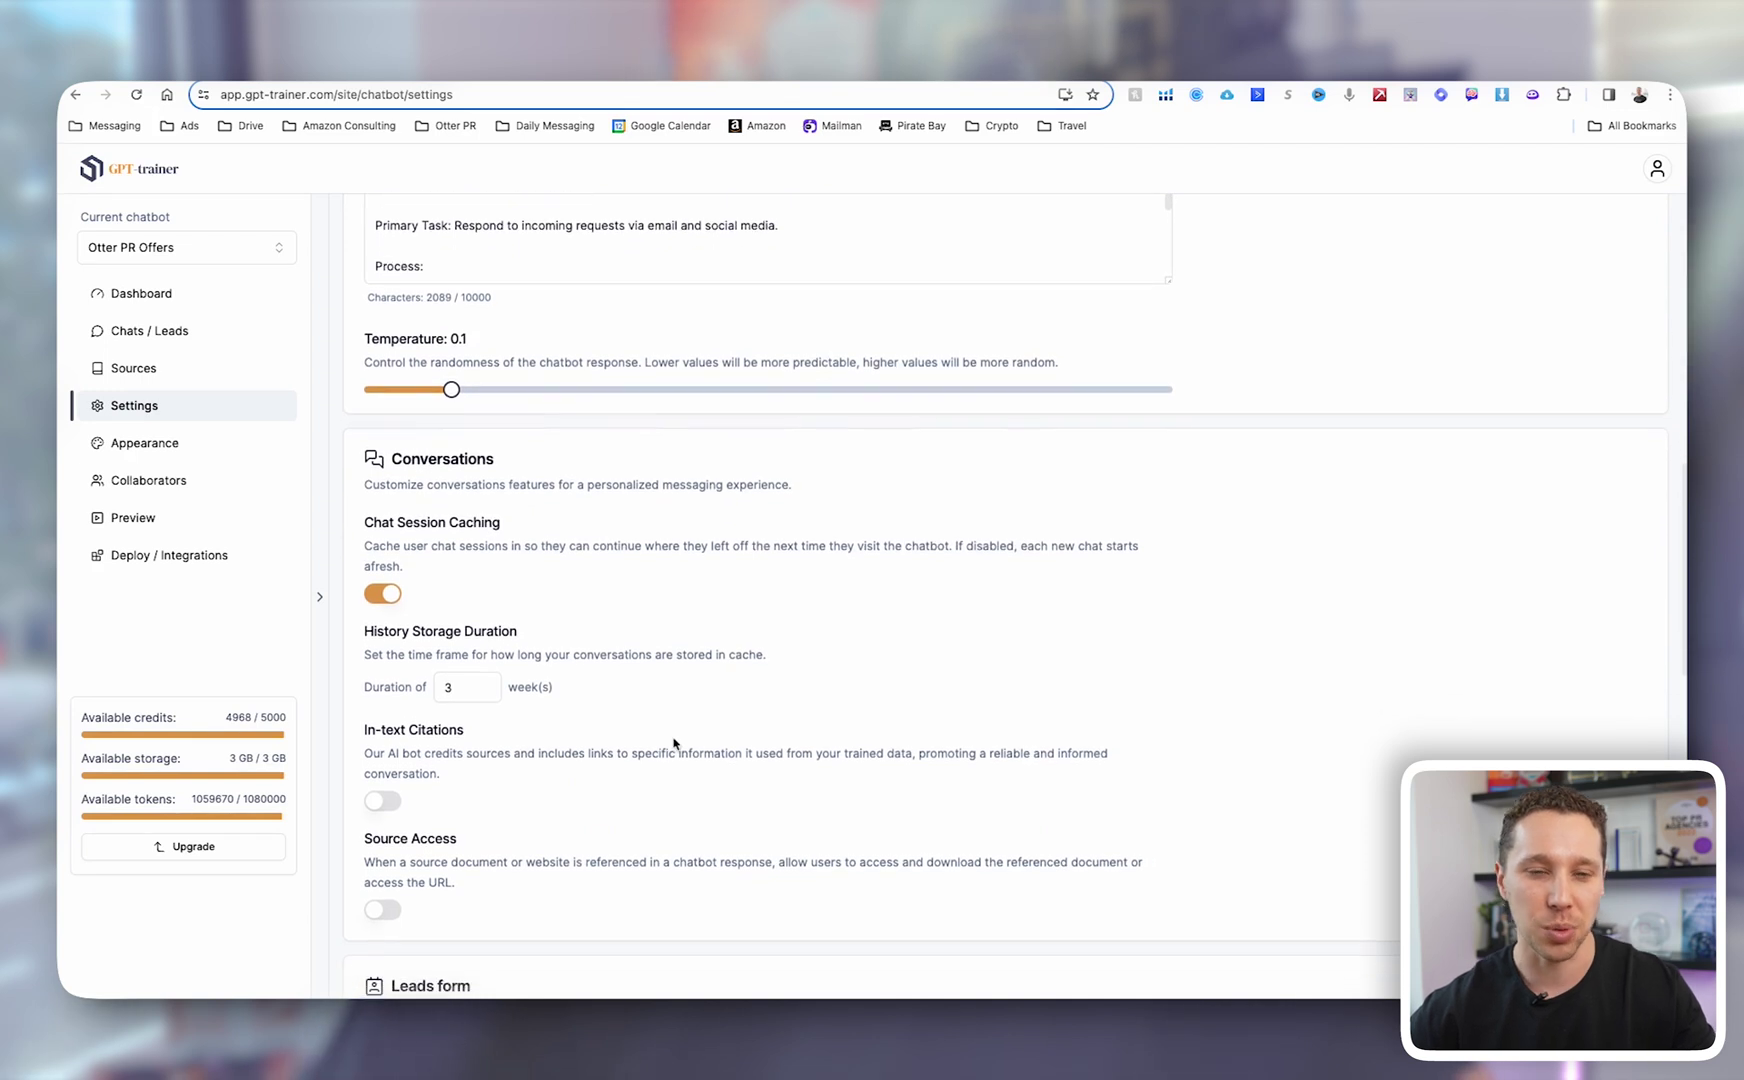
scroll(675, 742, "down", 3)
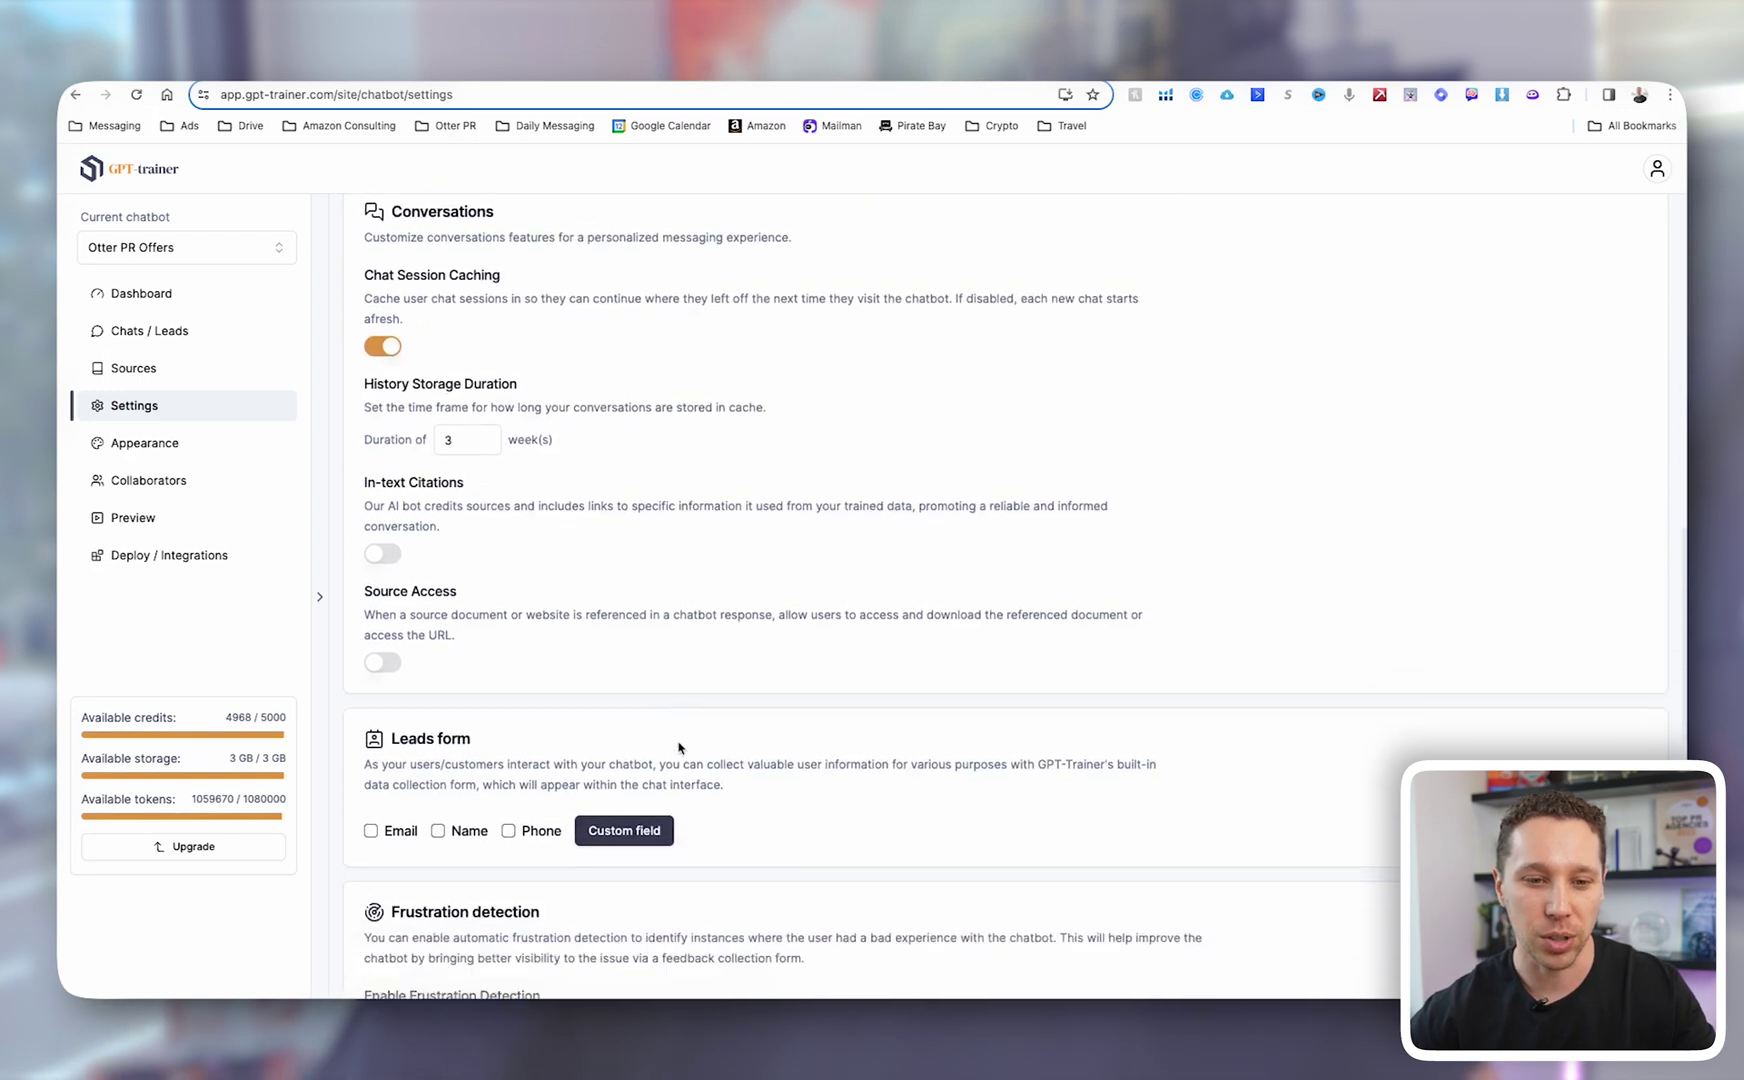
scroll(679, 744, "down", 1)
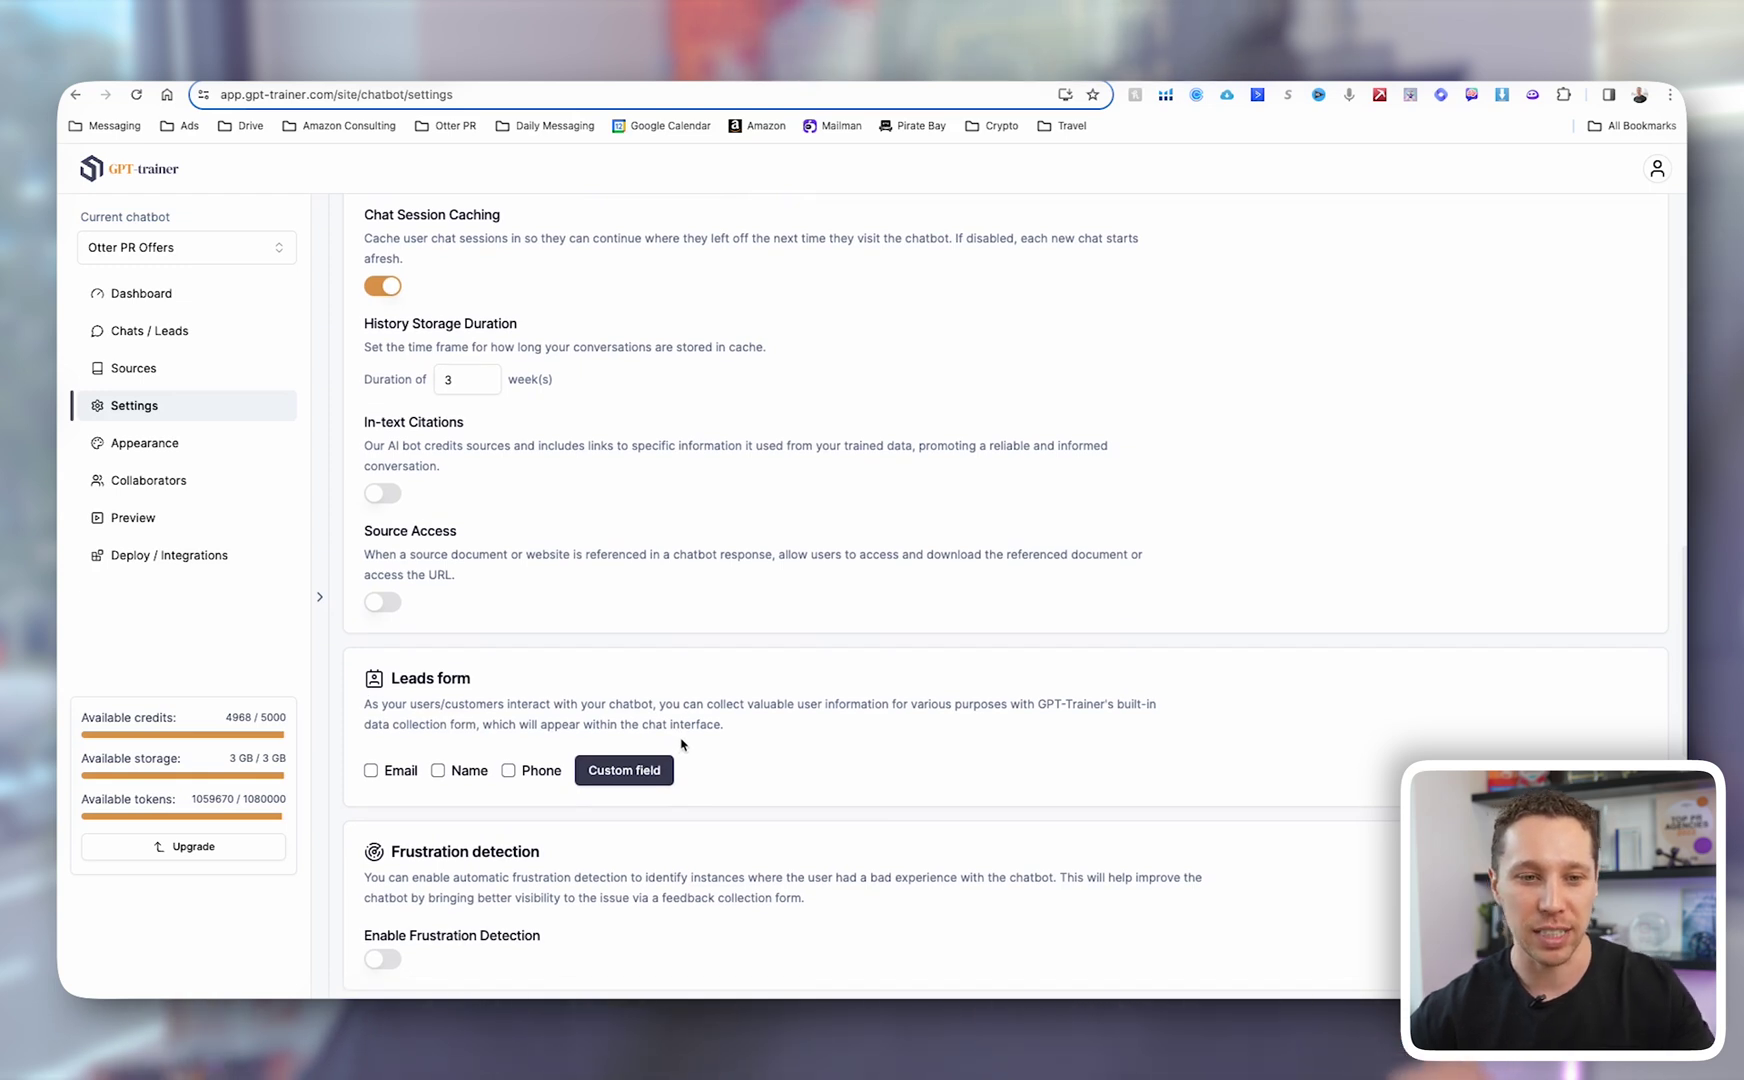
scroll(681, 744, "down", 1)
scroll(683, 744, "down", 1)
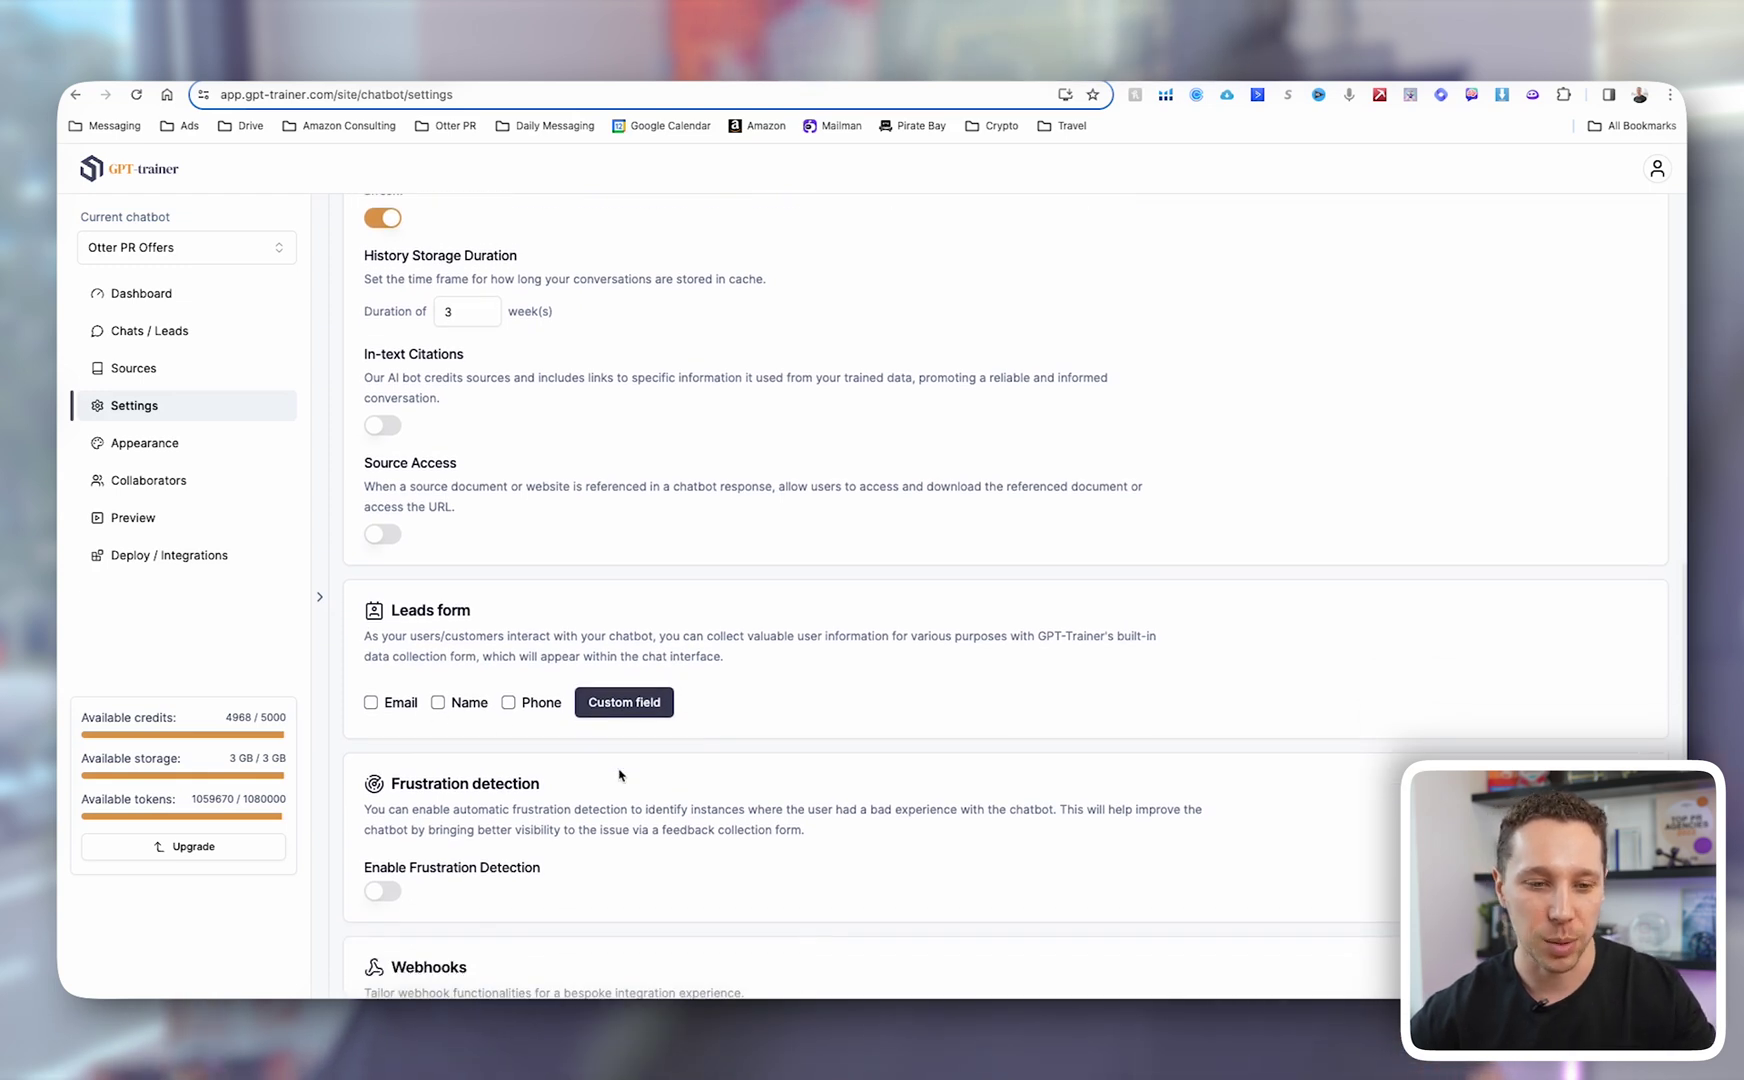
scroll(619, 775, "down", 5)
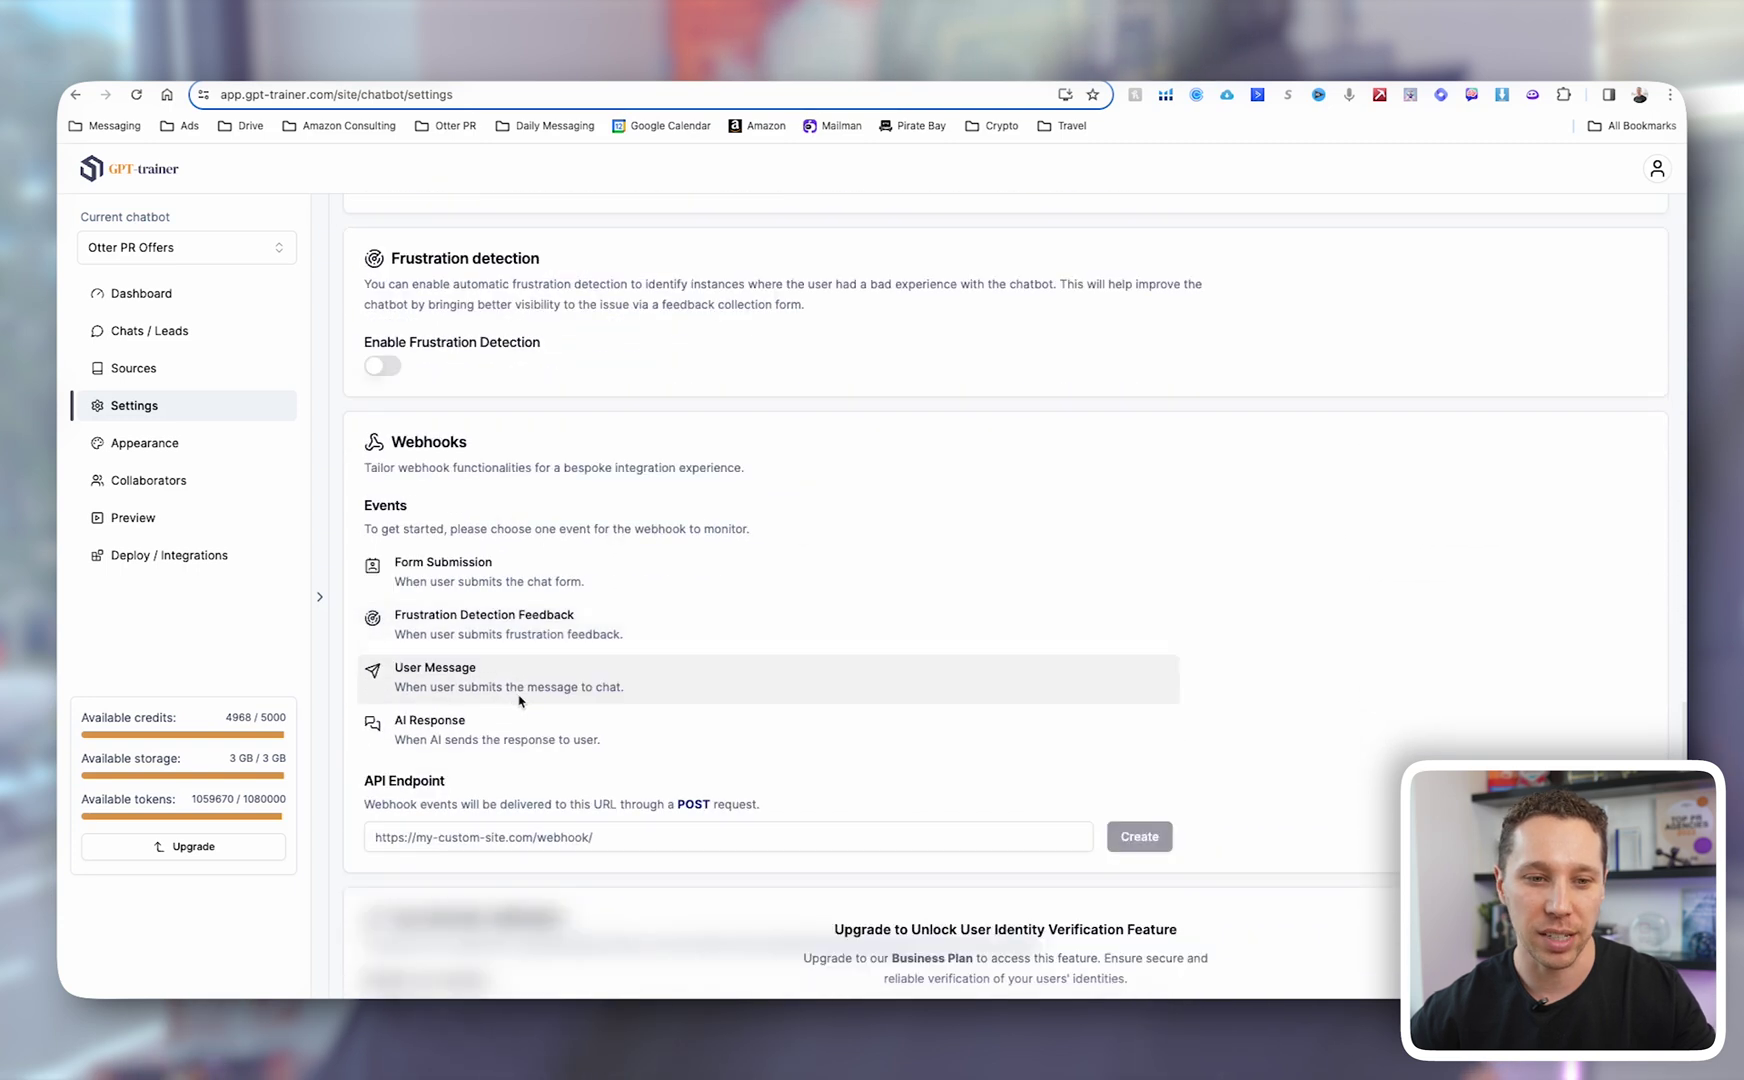
scroll(519, 700, "down", 3)
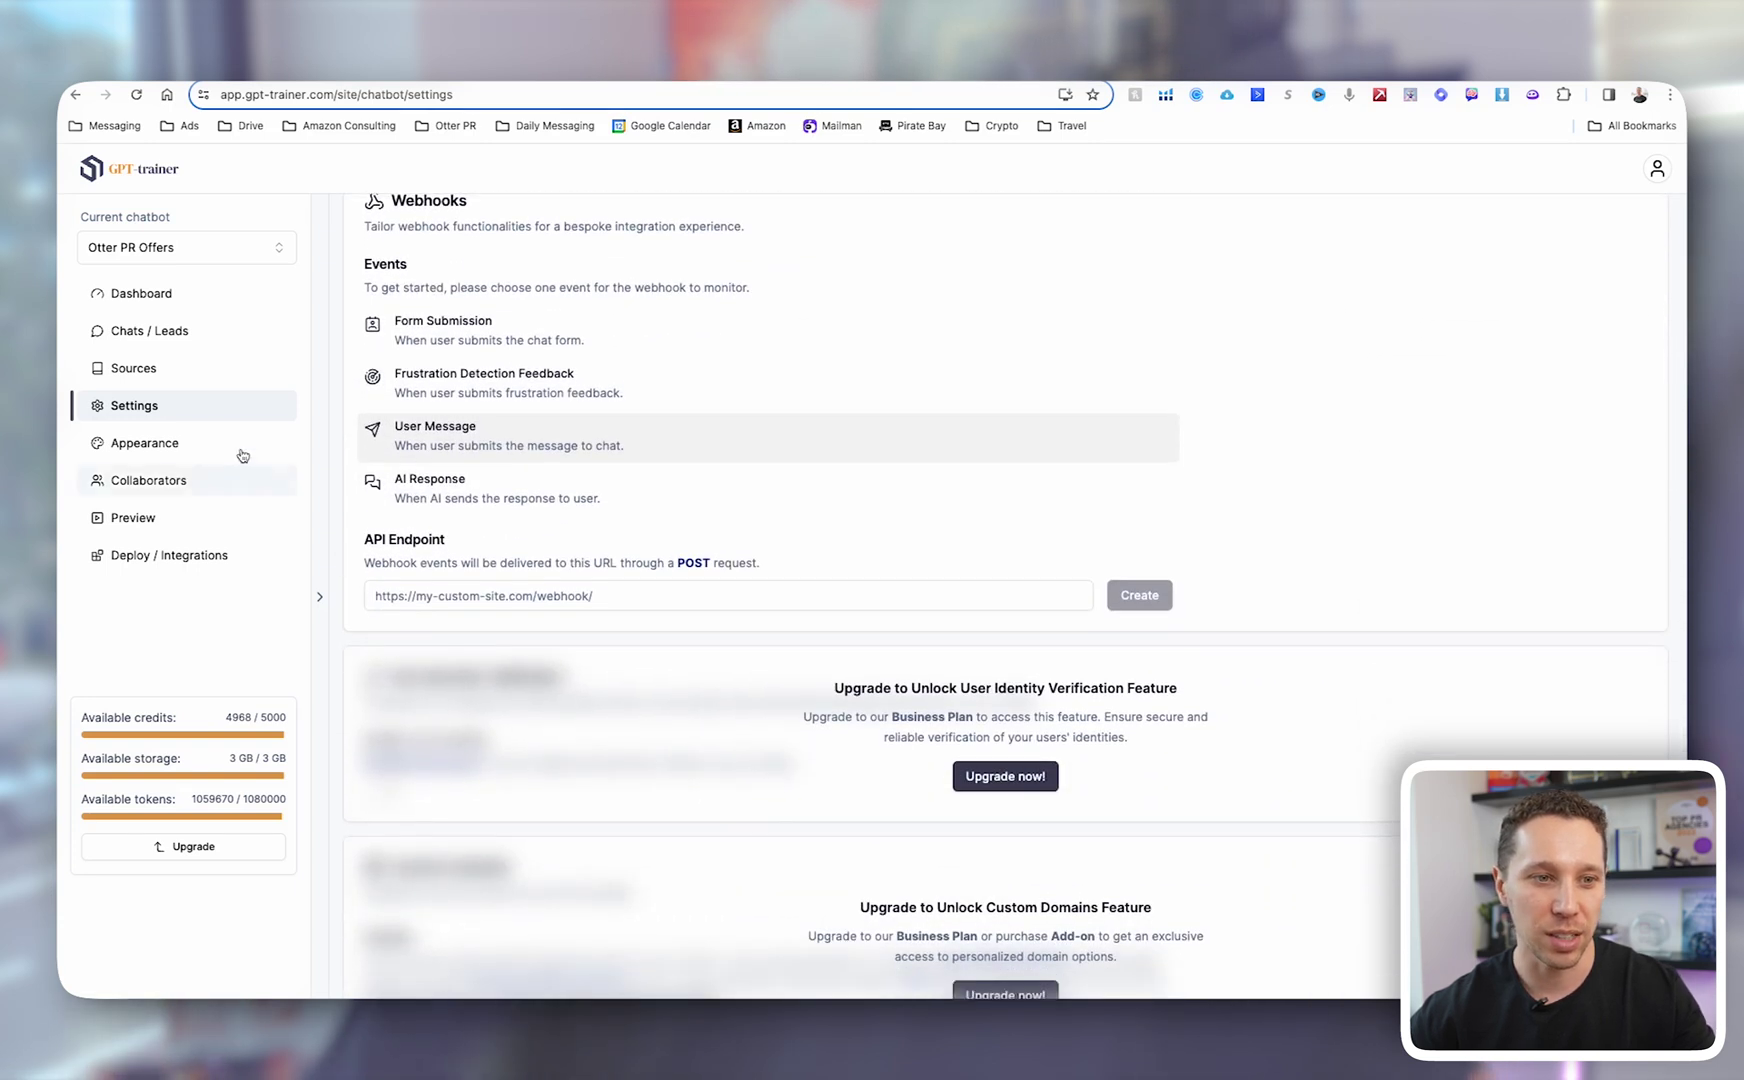
left_click(175, 375)
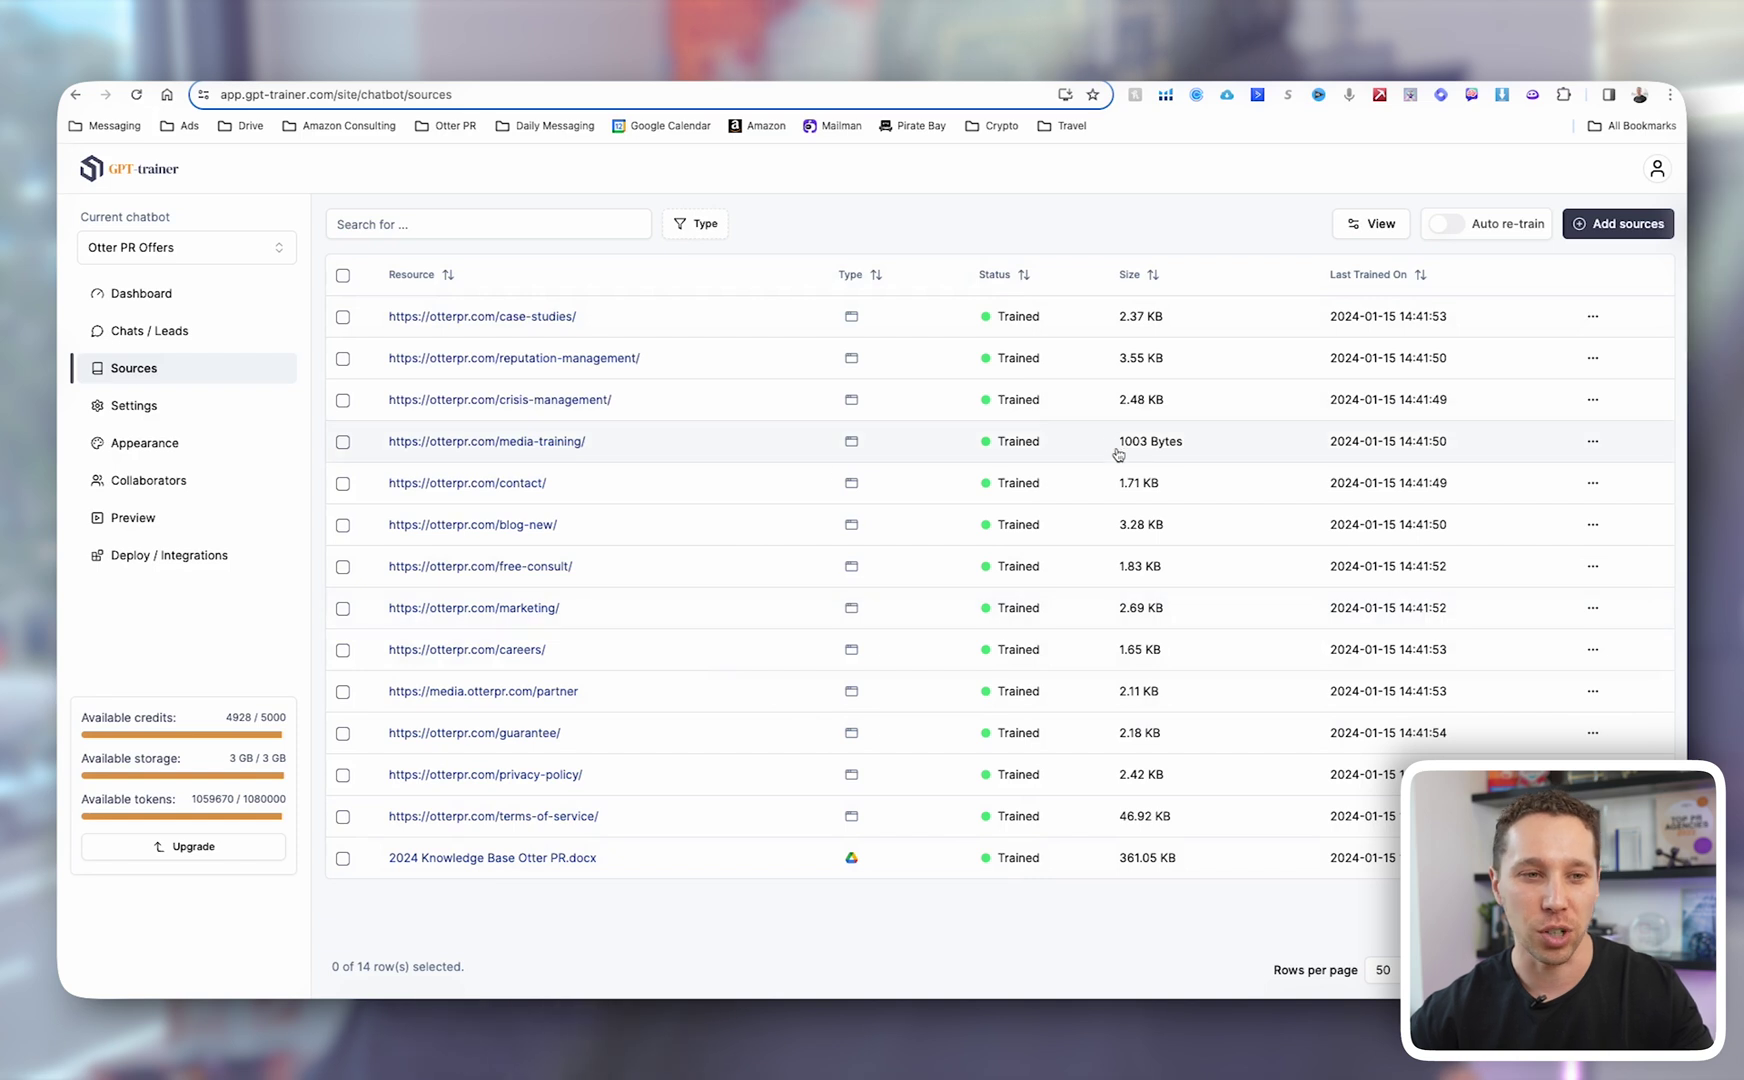
Browse the Add sources options, Chats / Leads and Collaborators, ending on the Appearance settings
left_click(1607, 226)
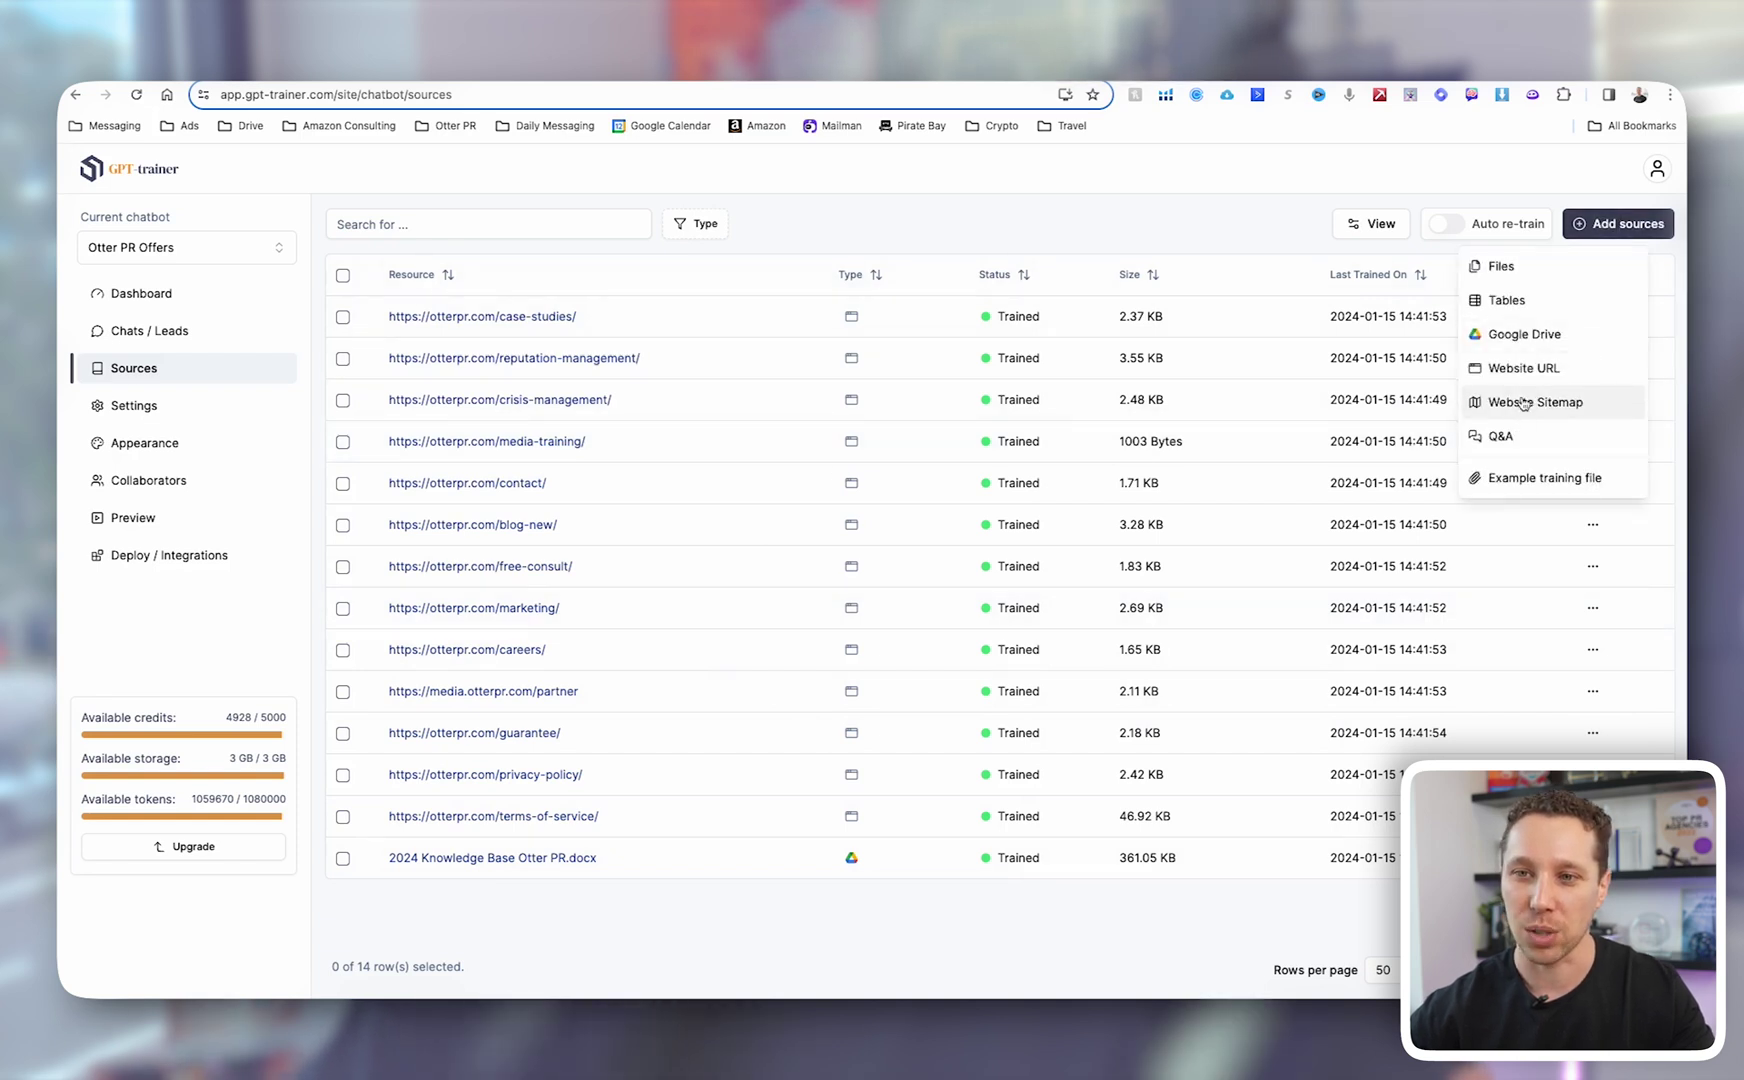
left_click(1242, 229)
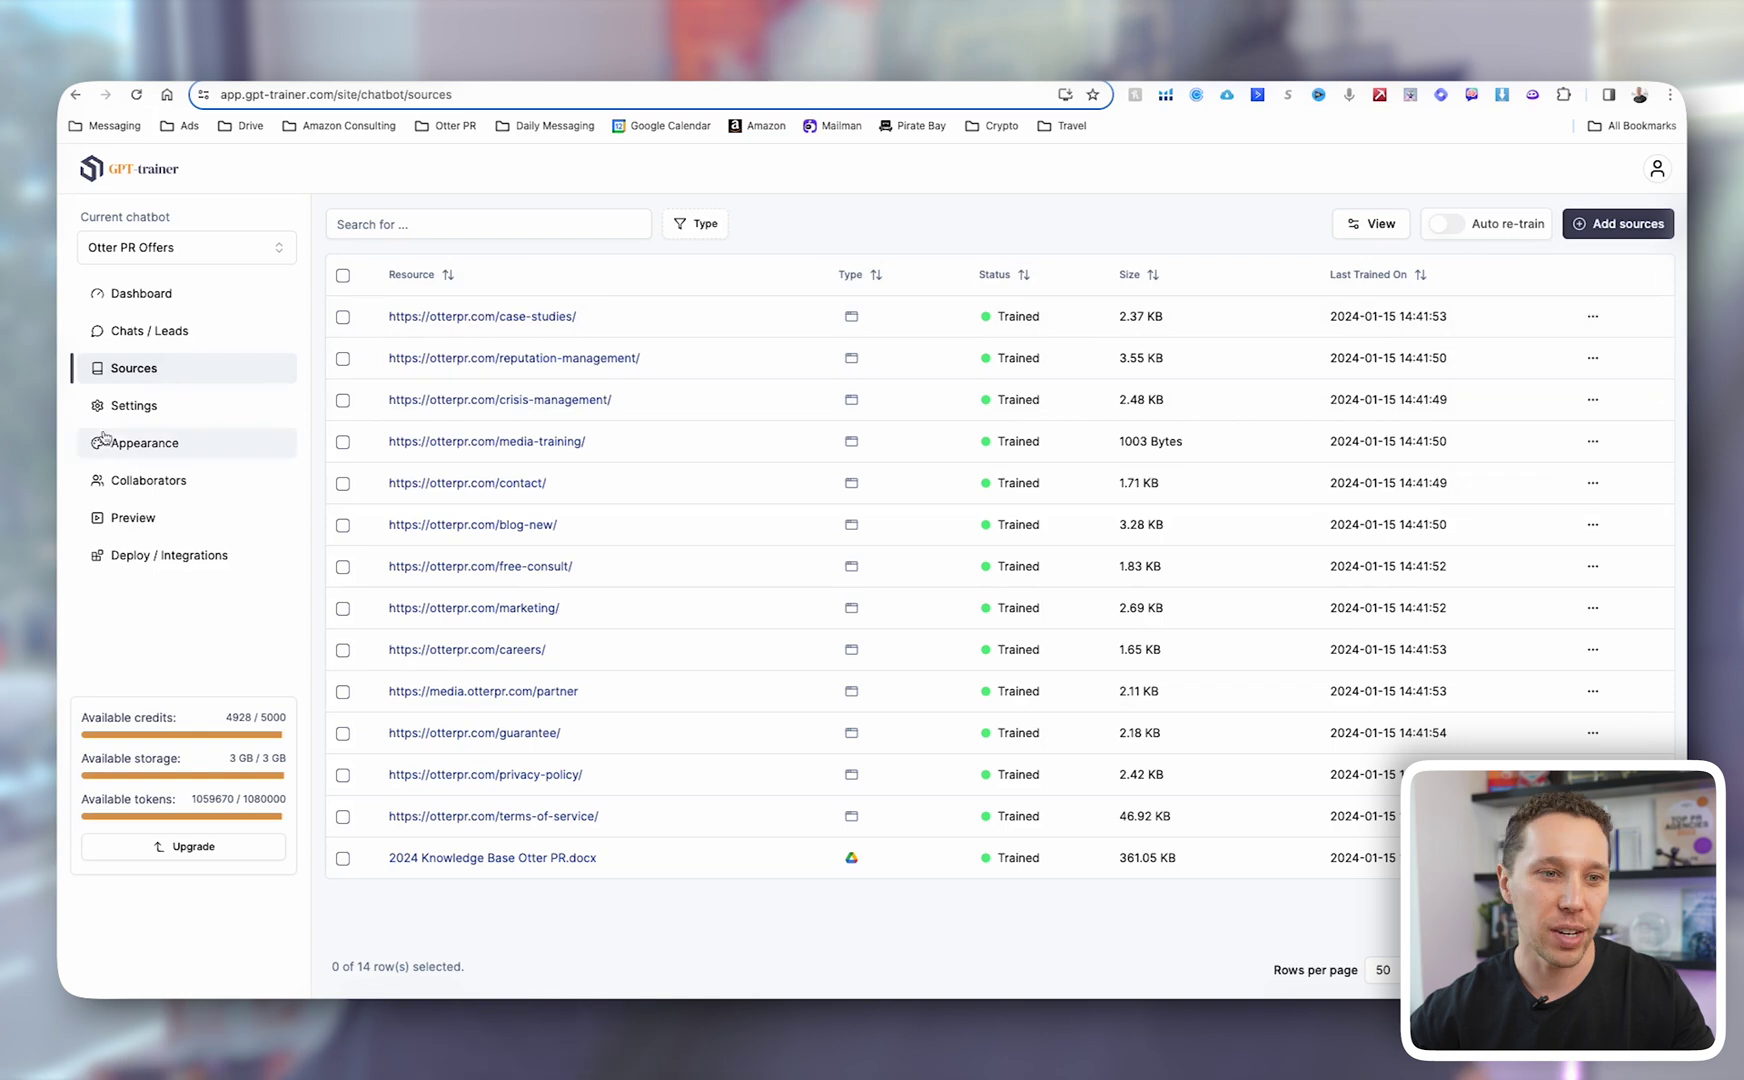
left_click(157, 338)
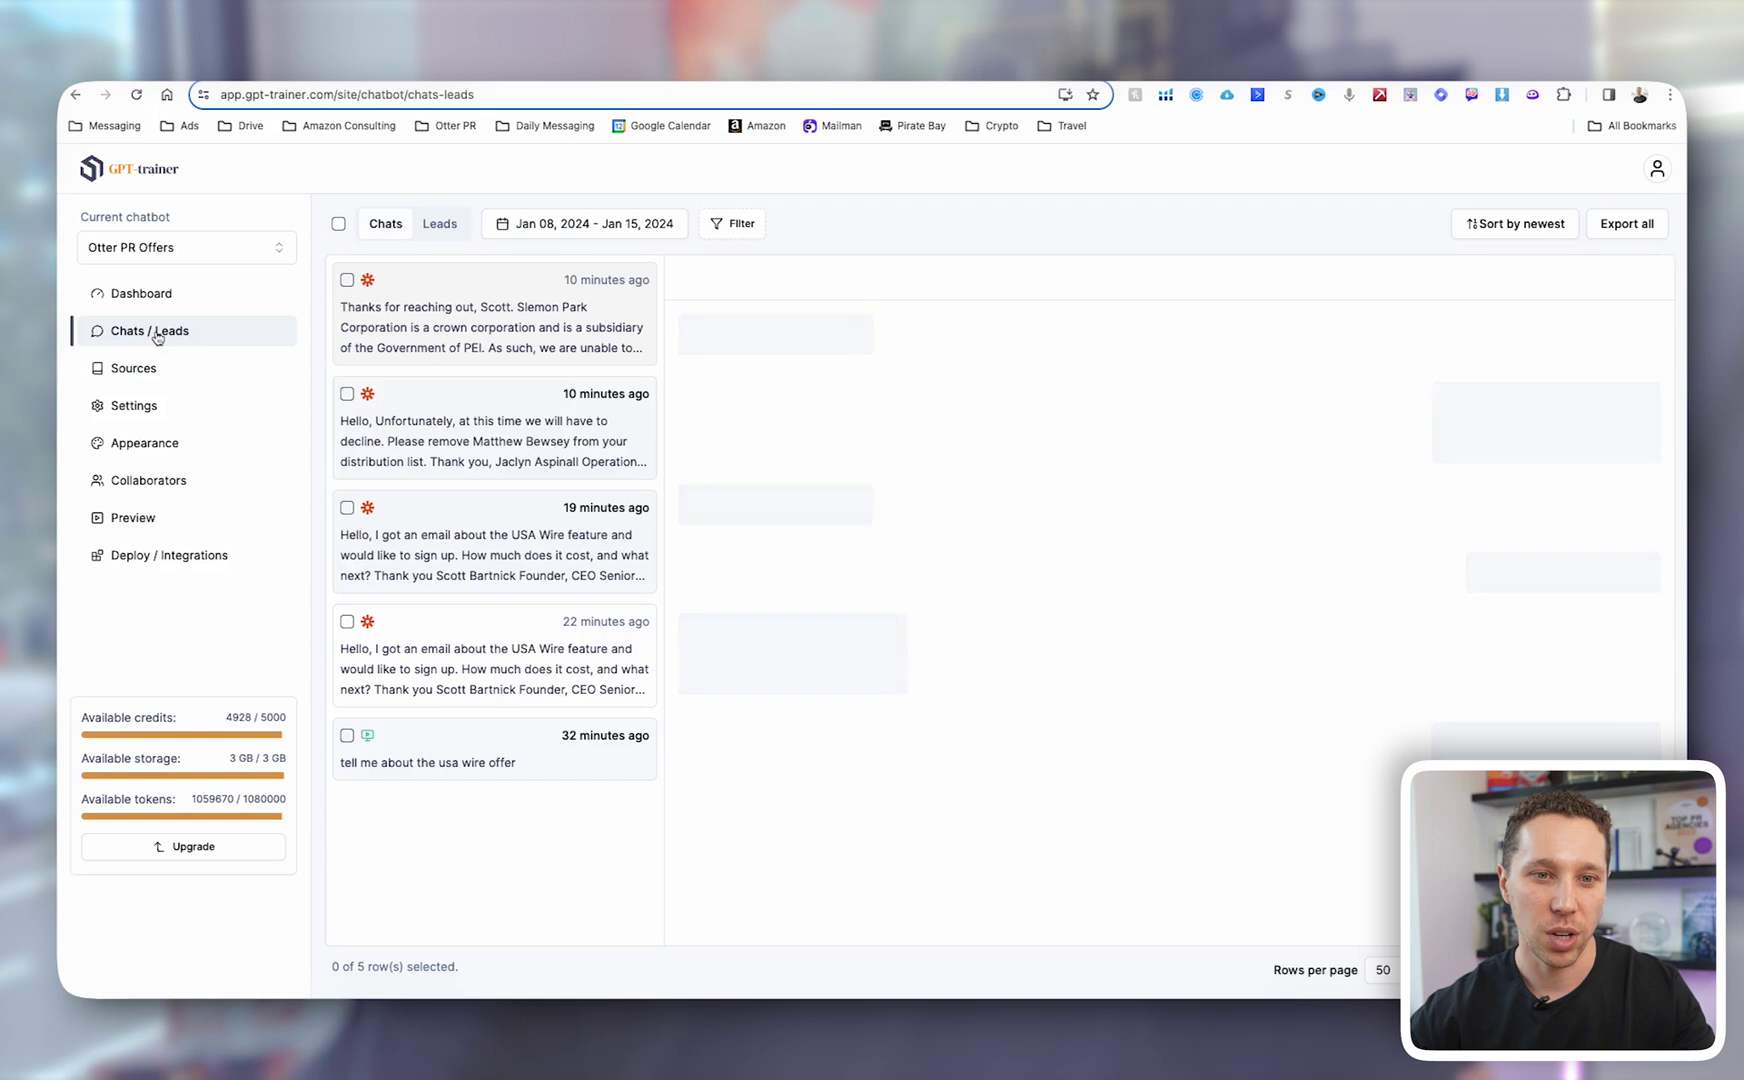
left_click(135, 483)
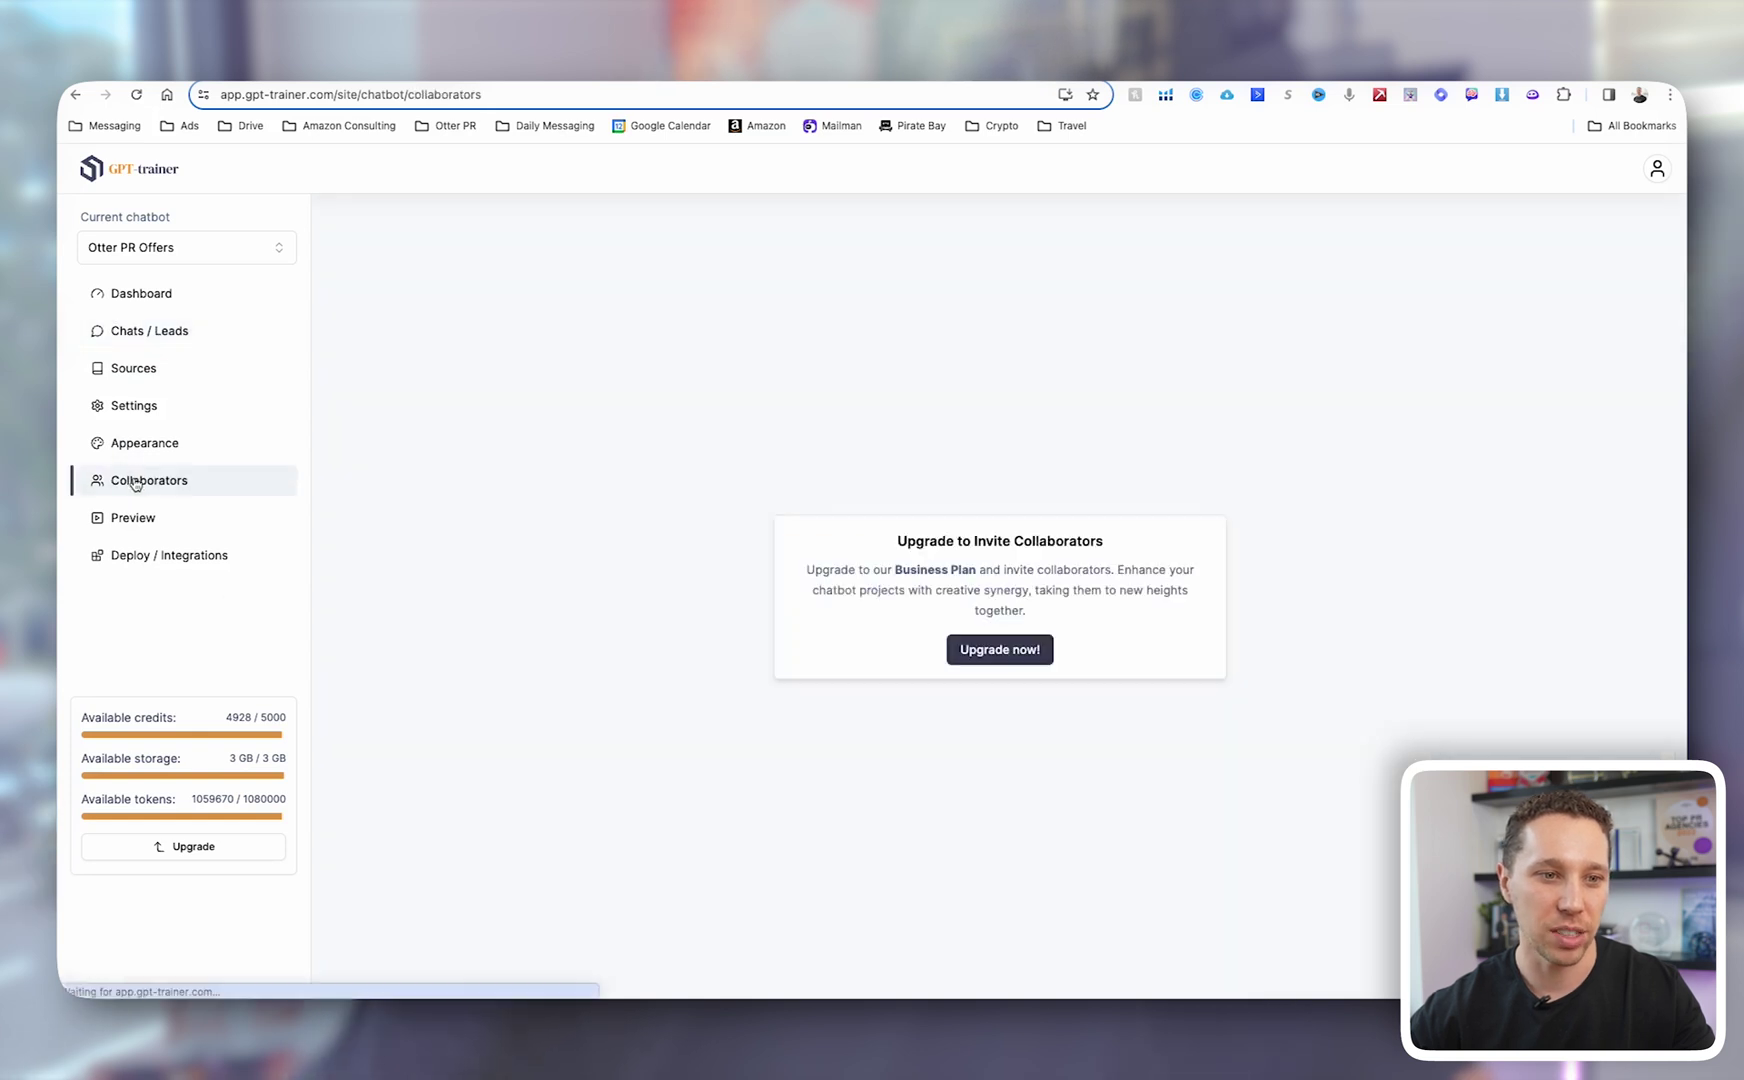
left_click(145, 448)
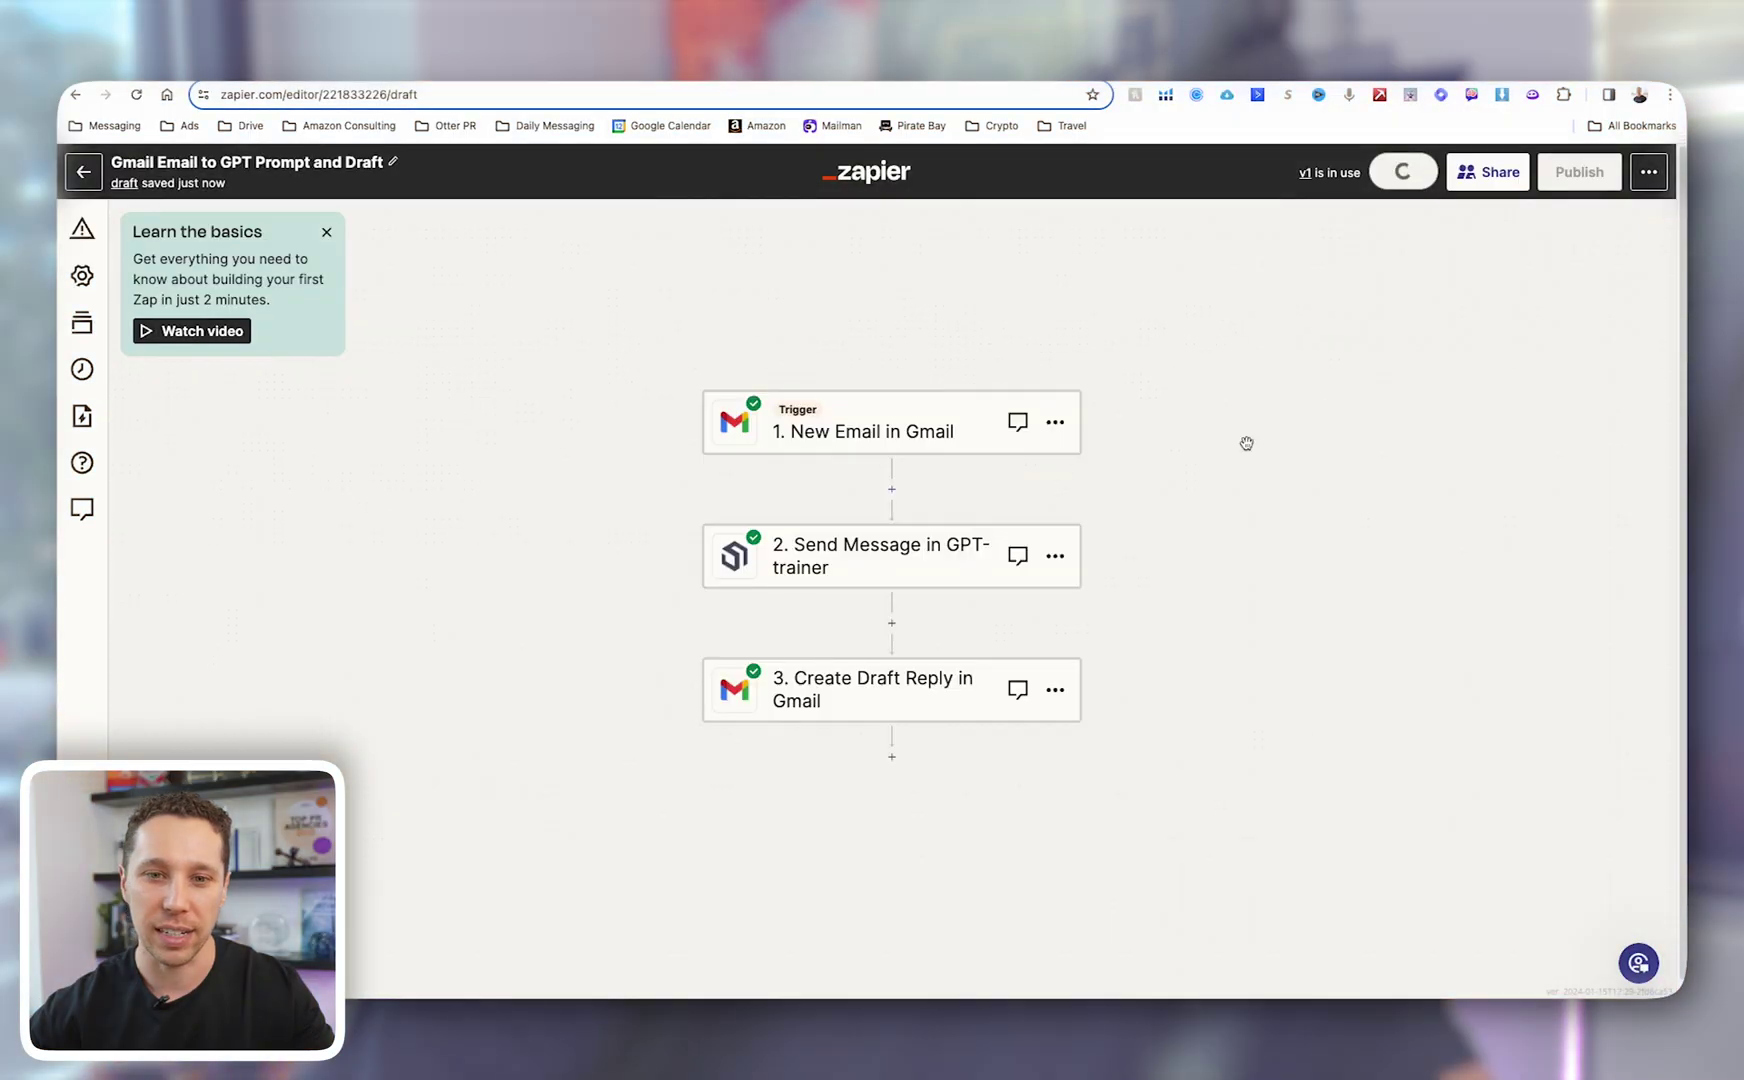
Add a ChatGPT Conversation With Assistant step after the Gmail trigger, using the gpt-4 model
left_click(892, 489)
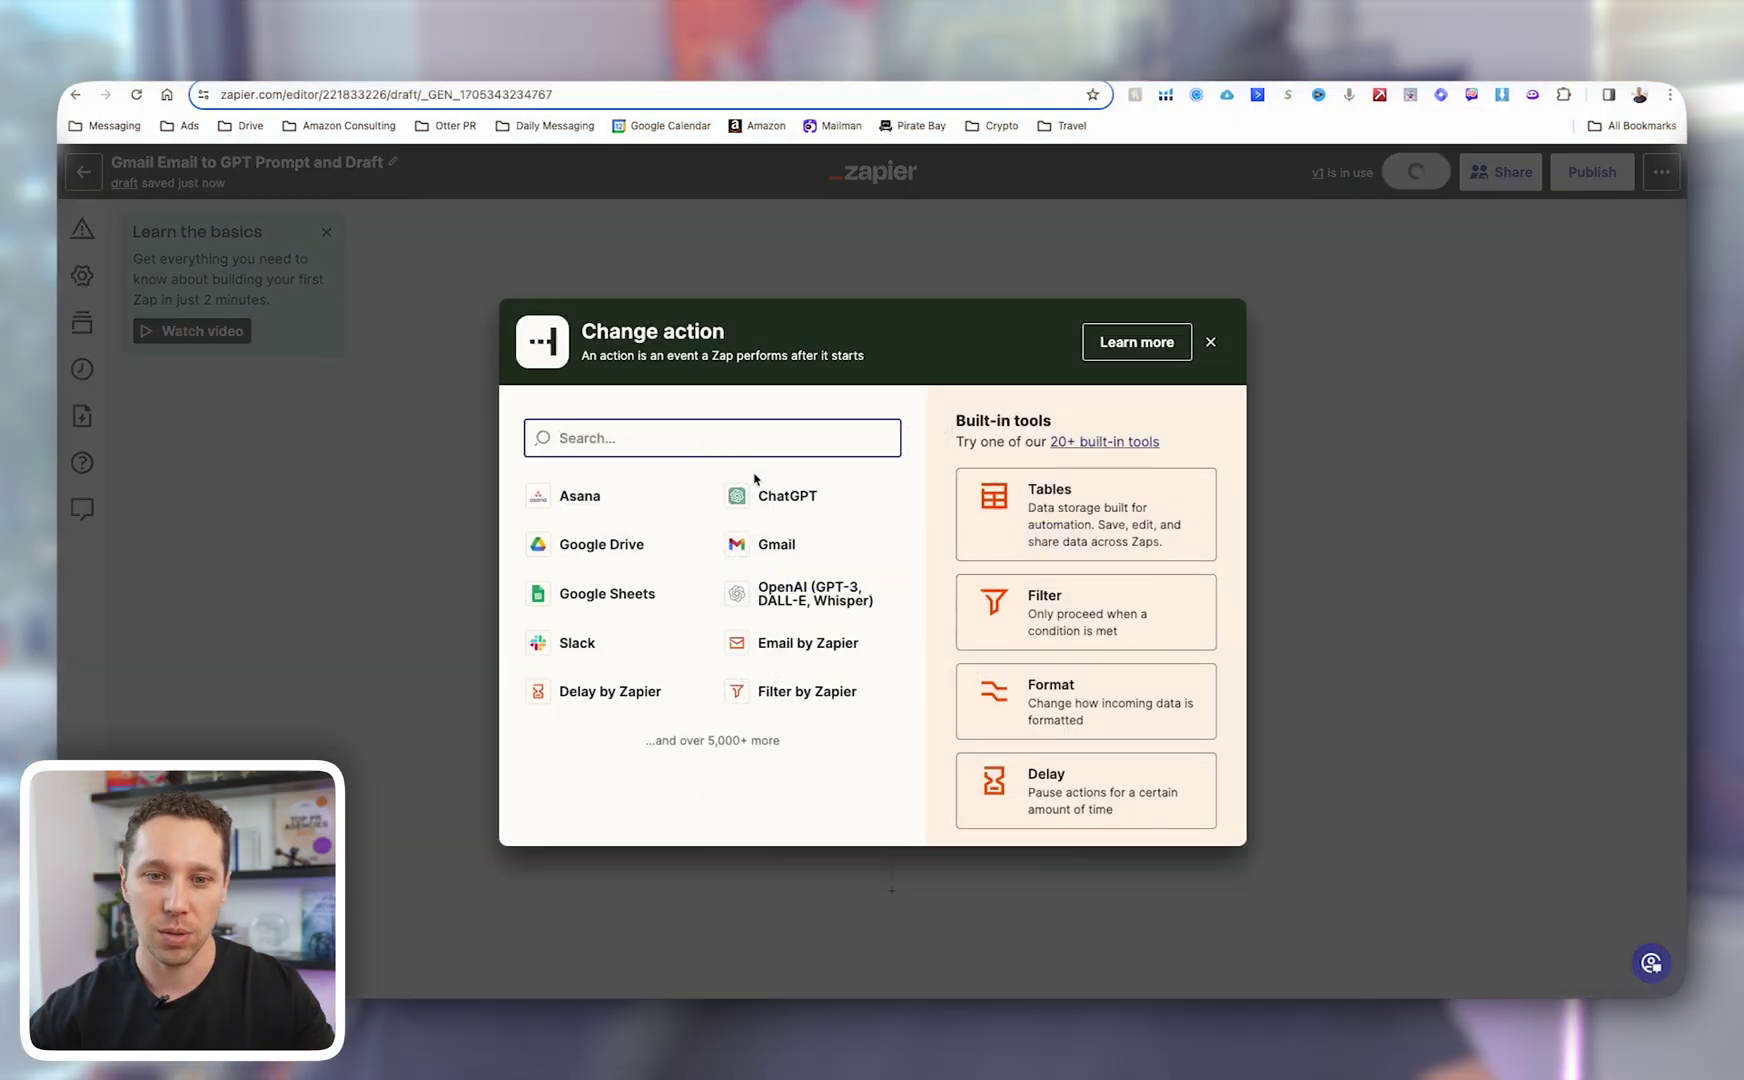
left_click(775, 549)
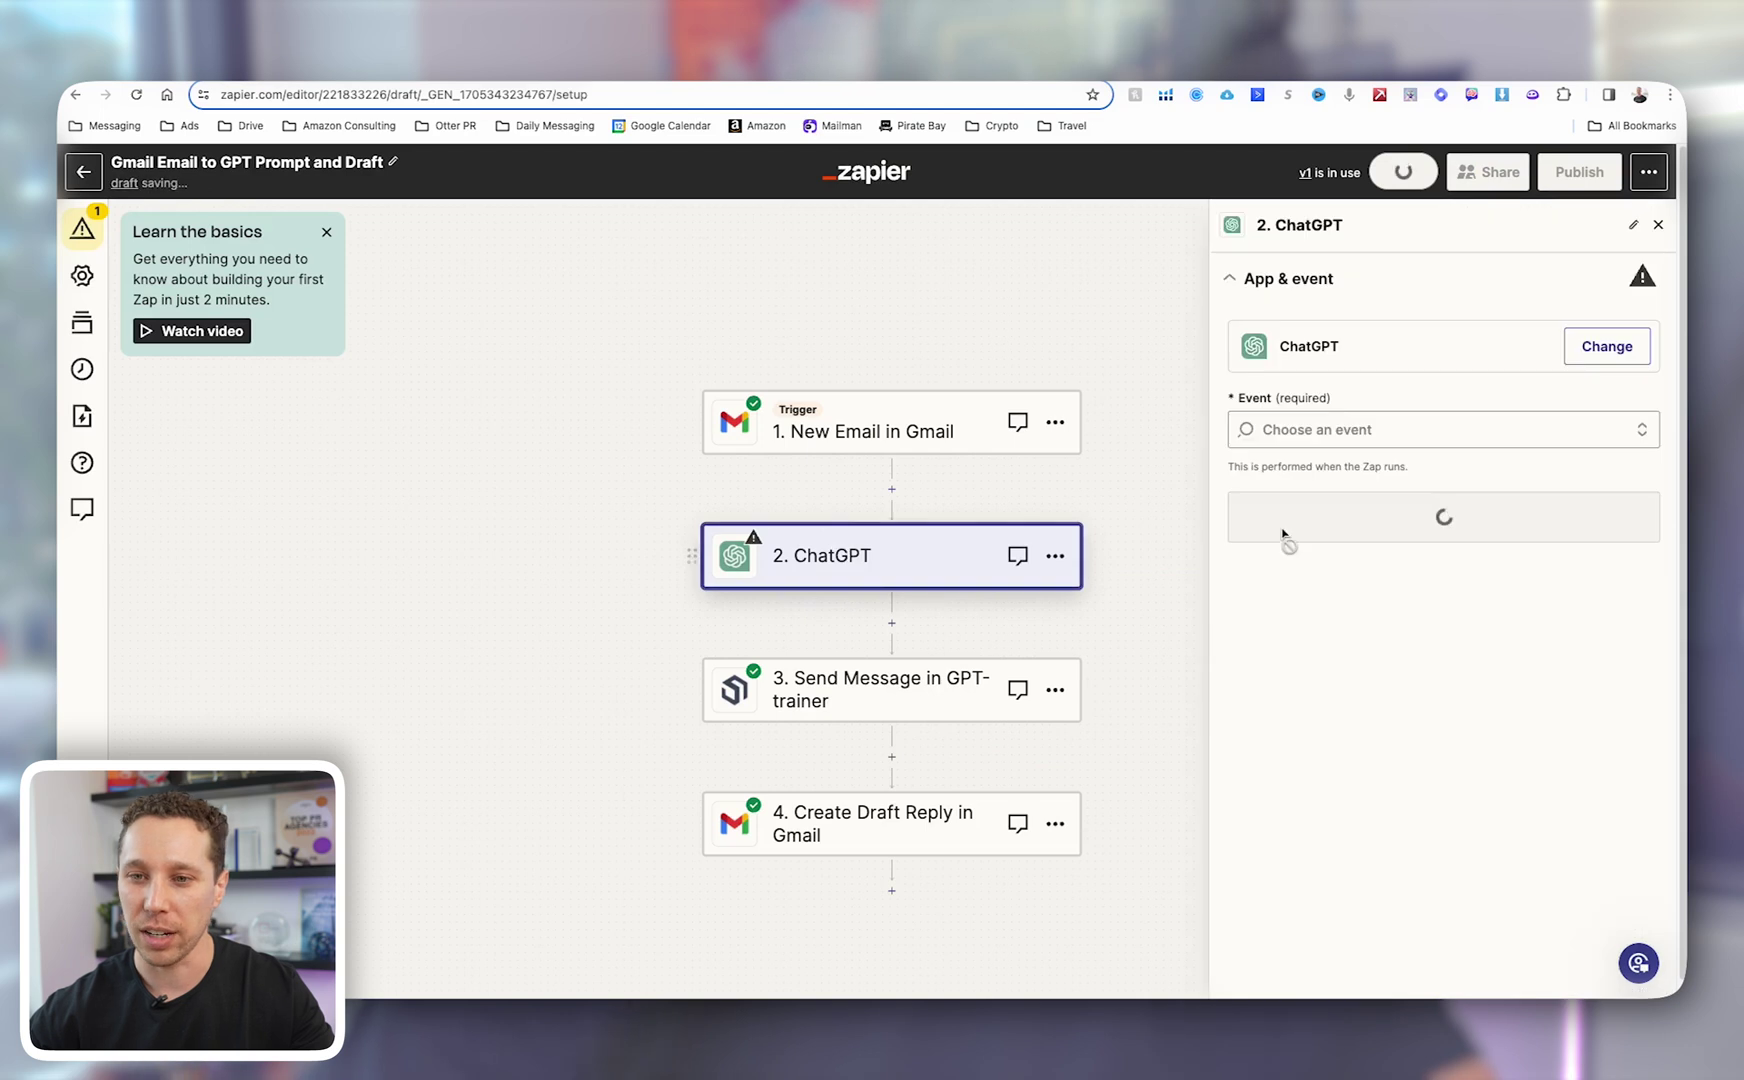
left_click(1392, 442)
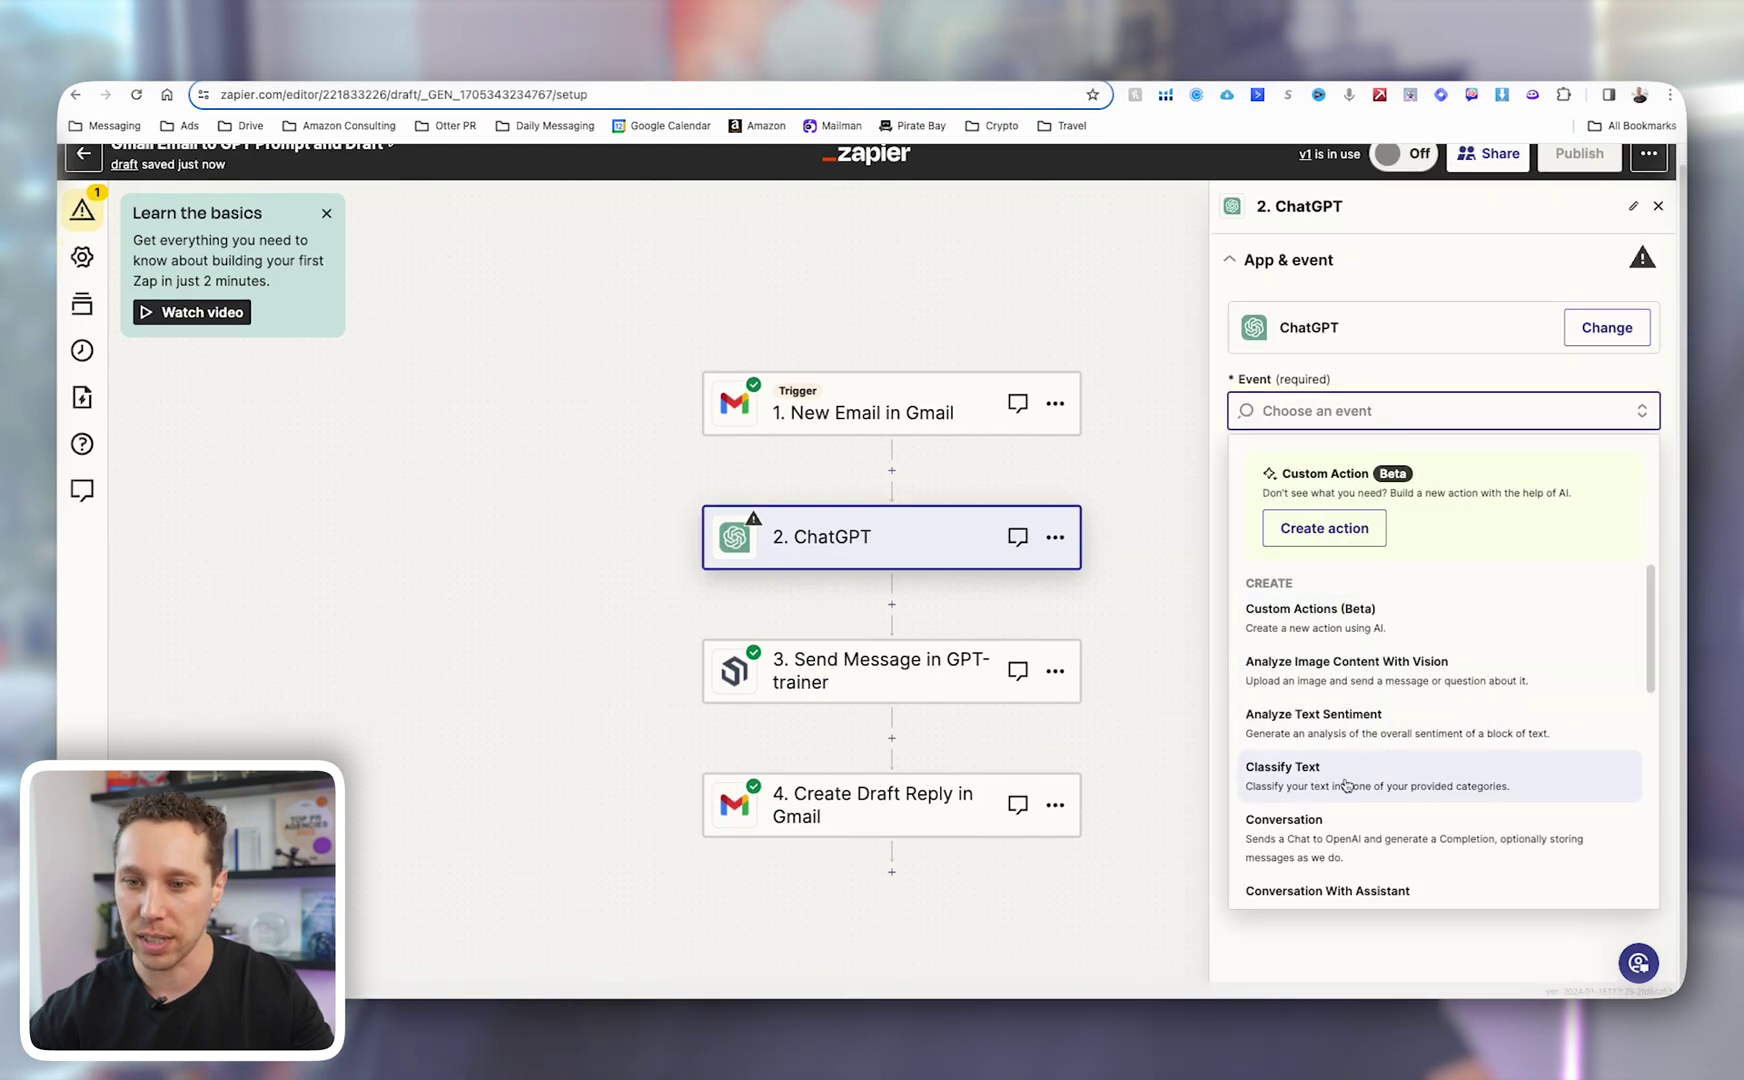
type("as")
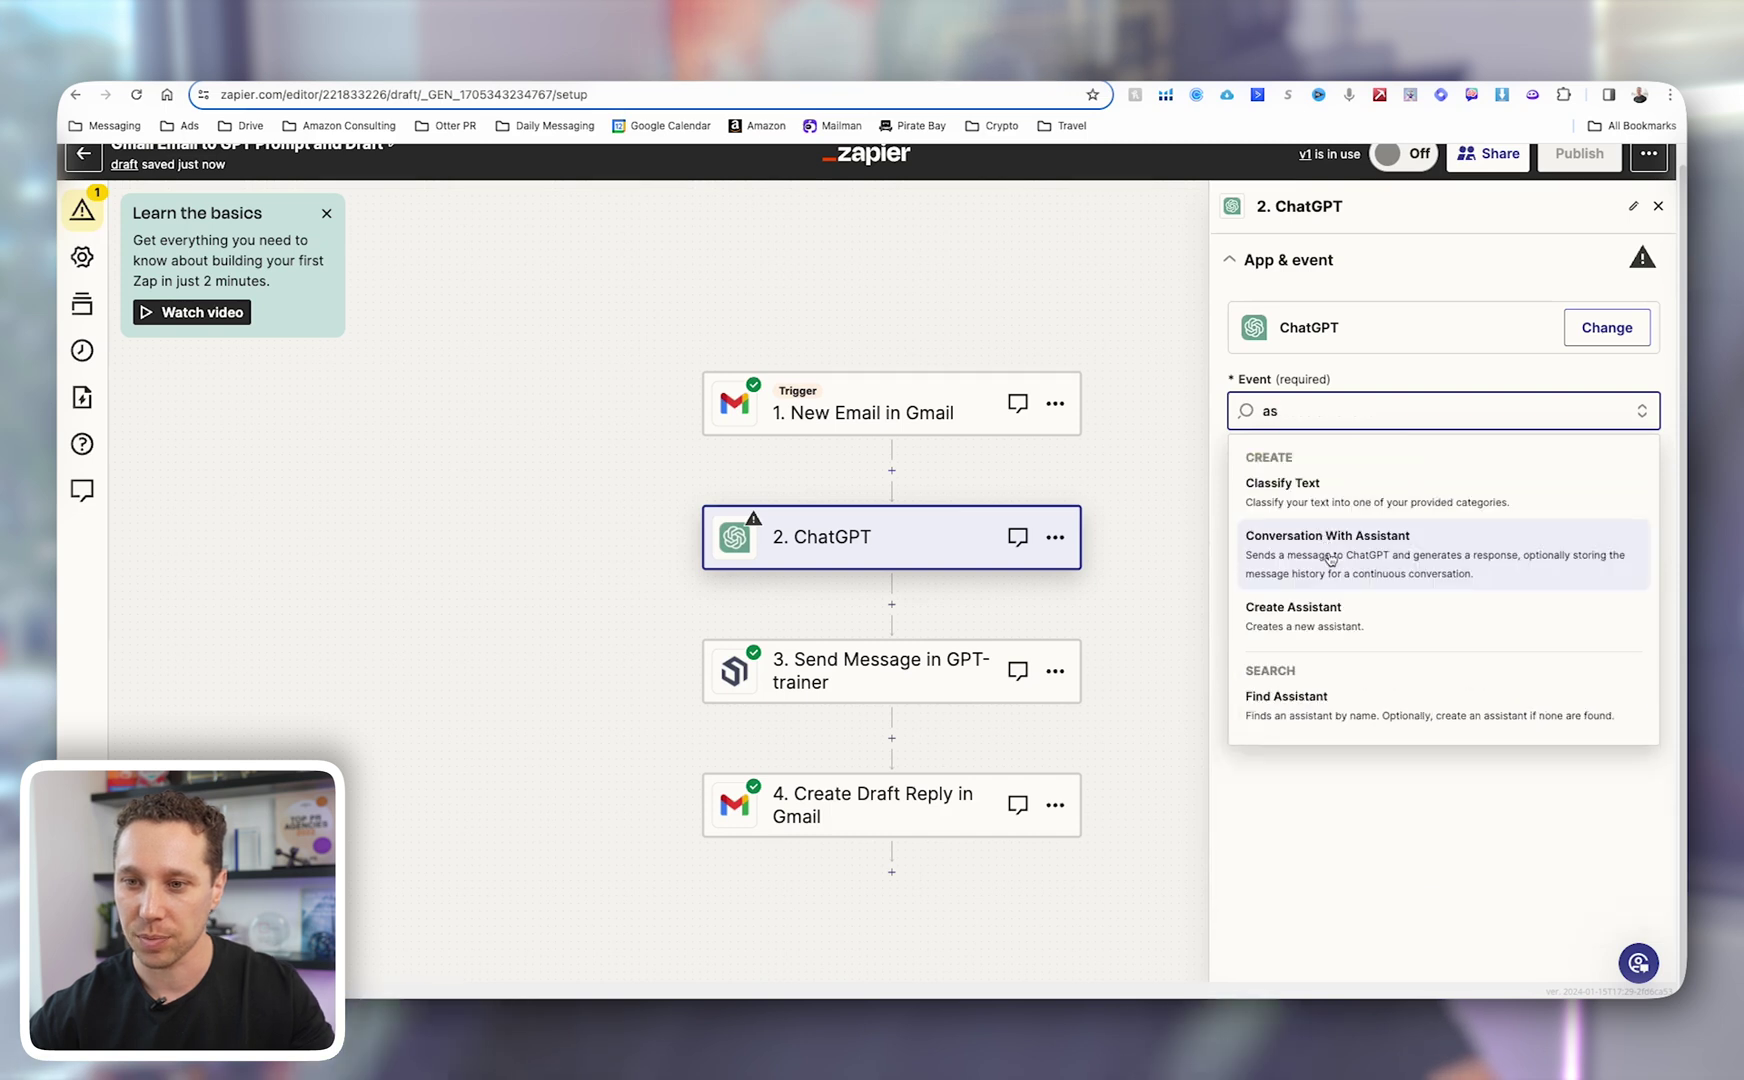
left_click(1325, 542)
left_click(1334, 512)
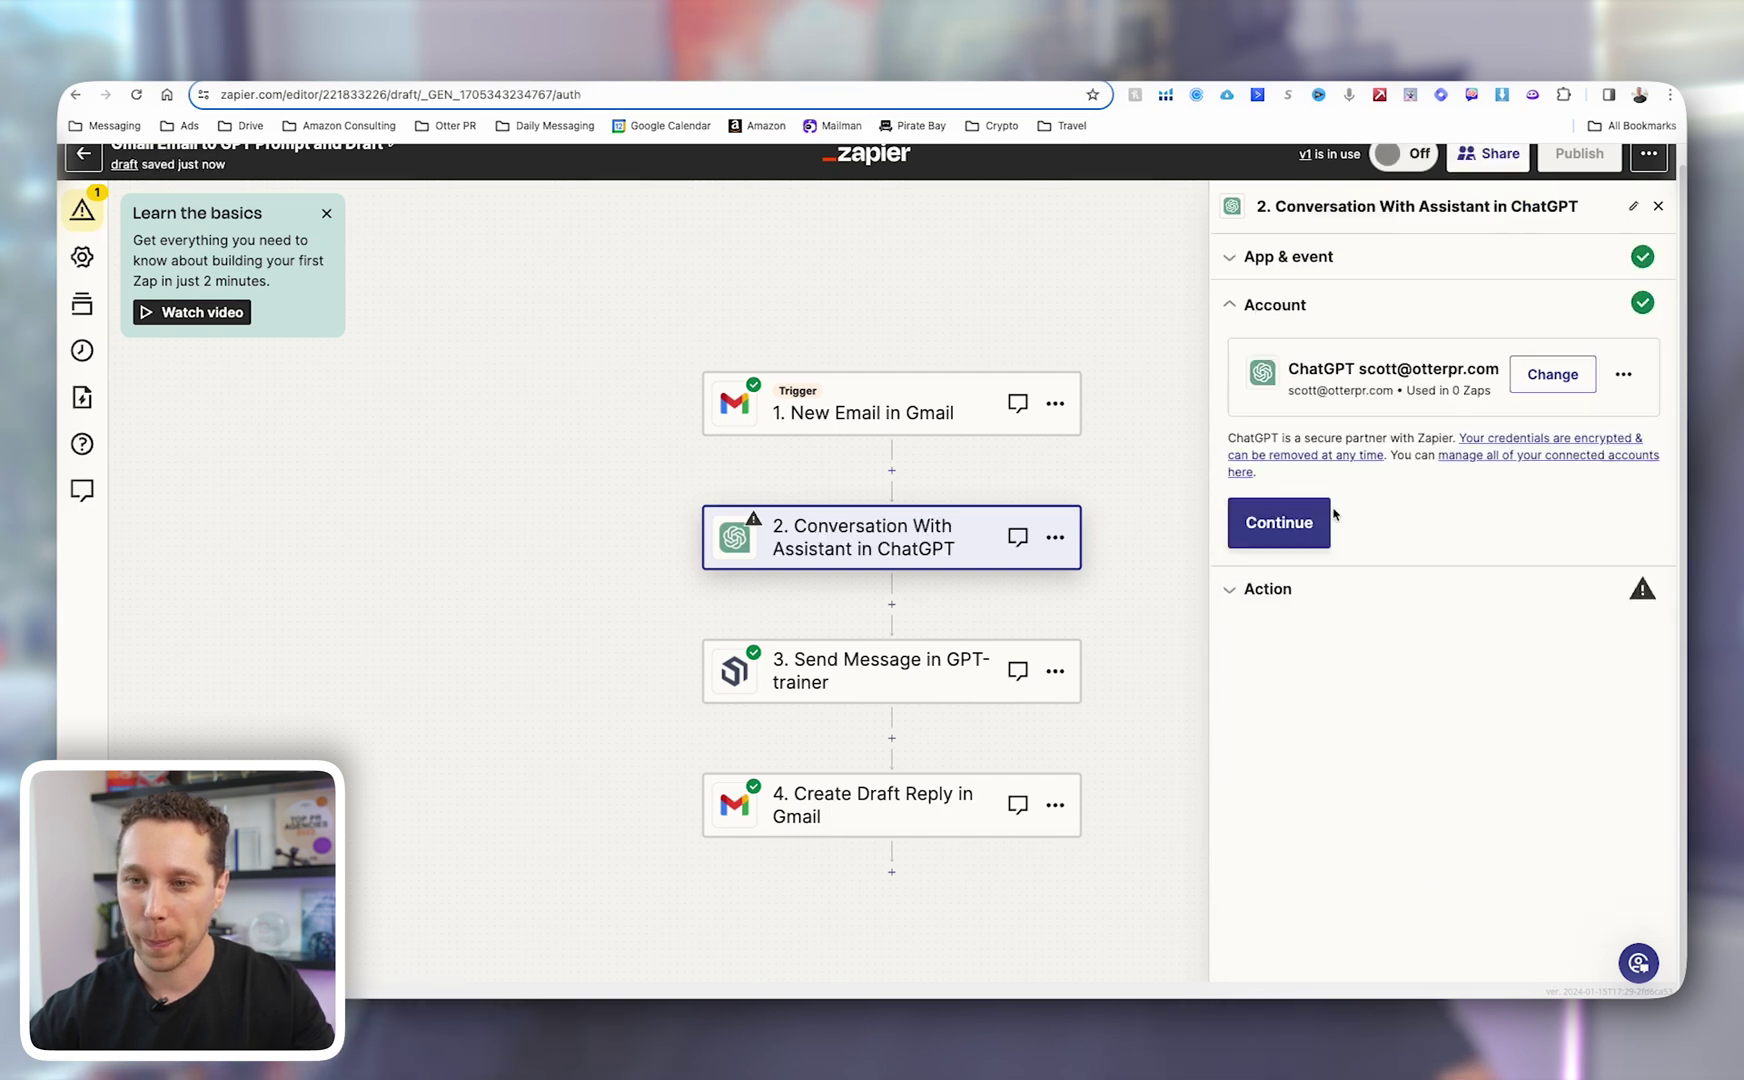
left_click(1291, 533)
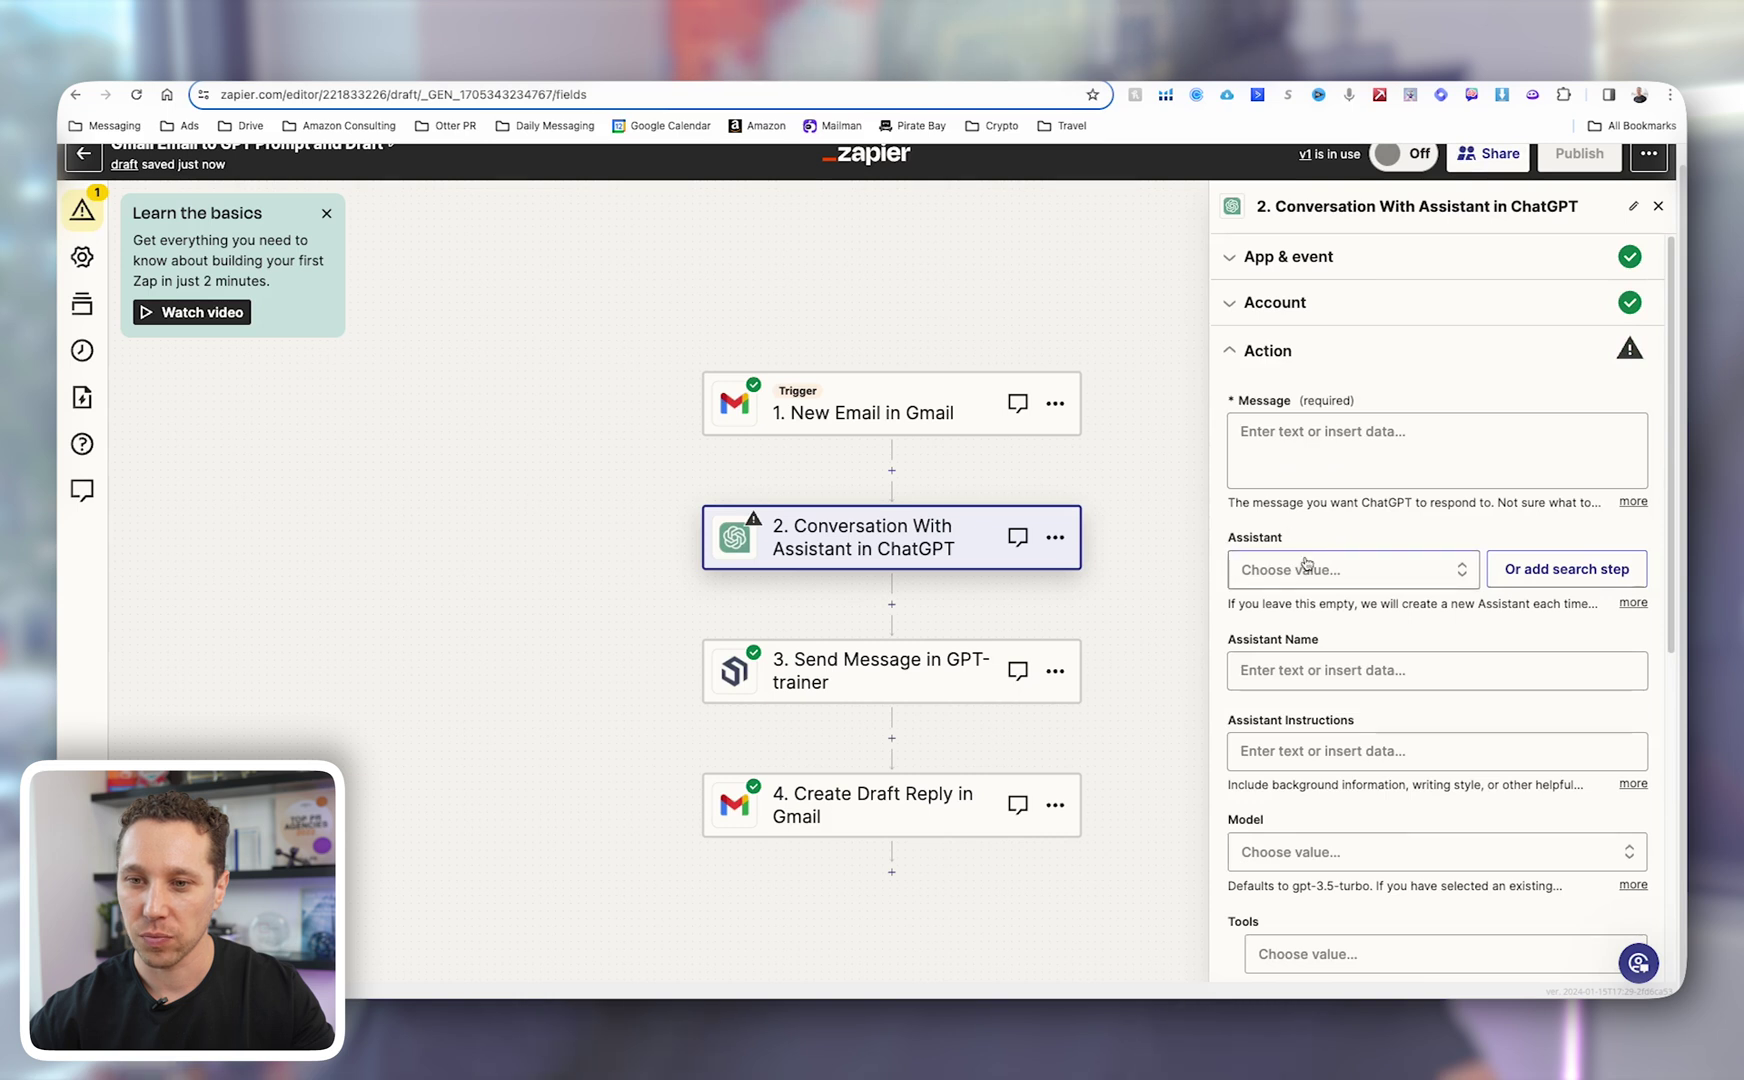
scroll(1306, 563, "down", 3)
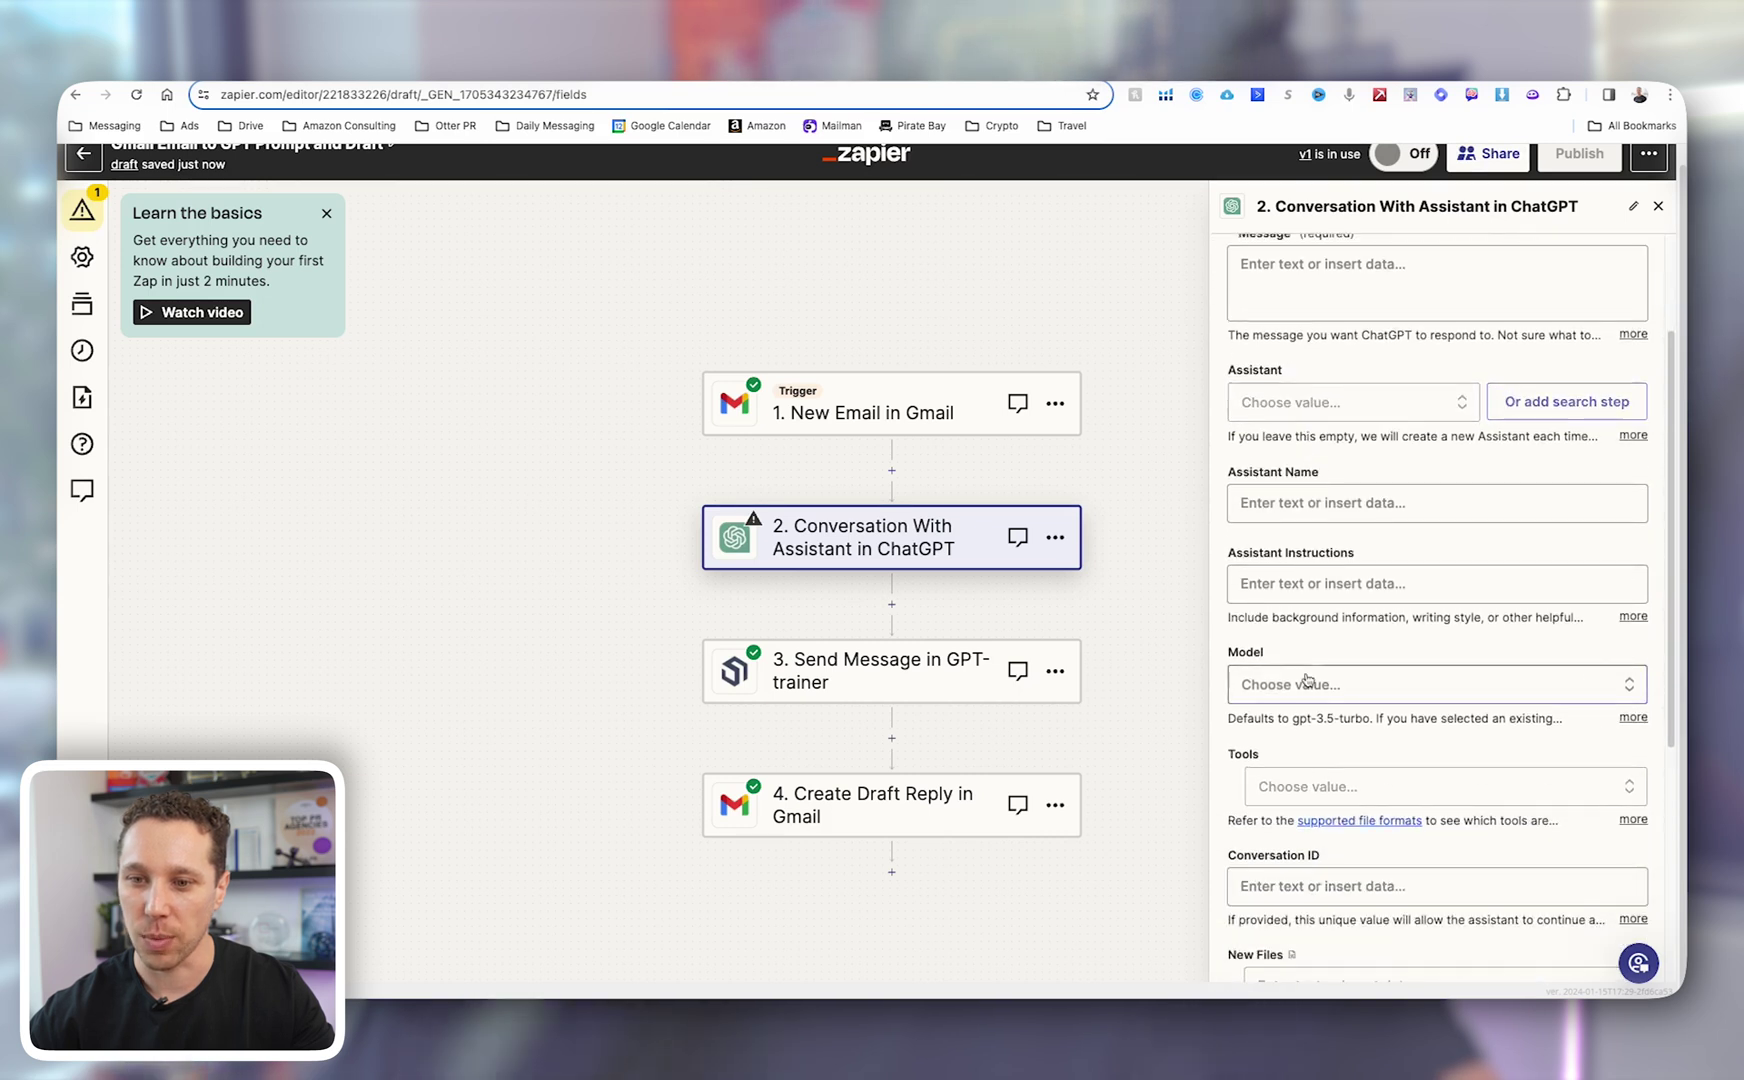
left_click(1306, 683)
scroll(1349, 825, "down", 1)
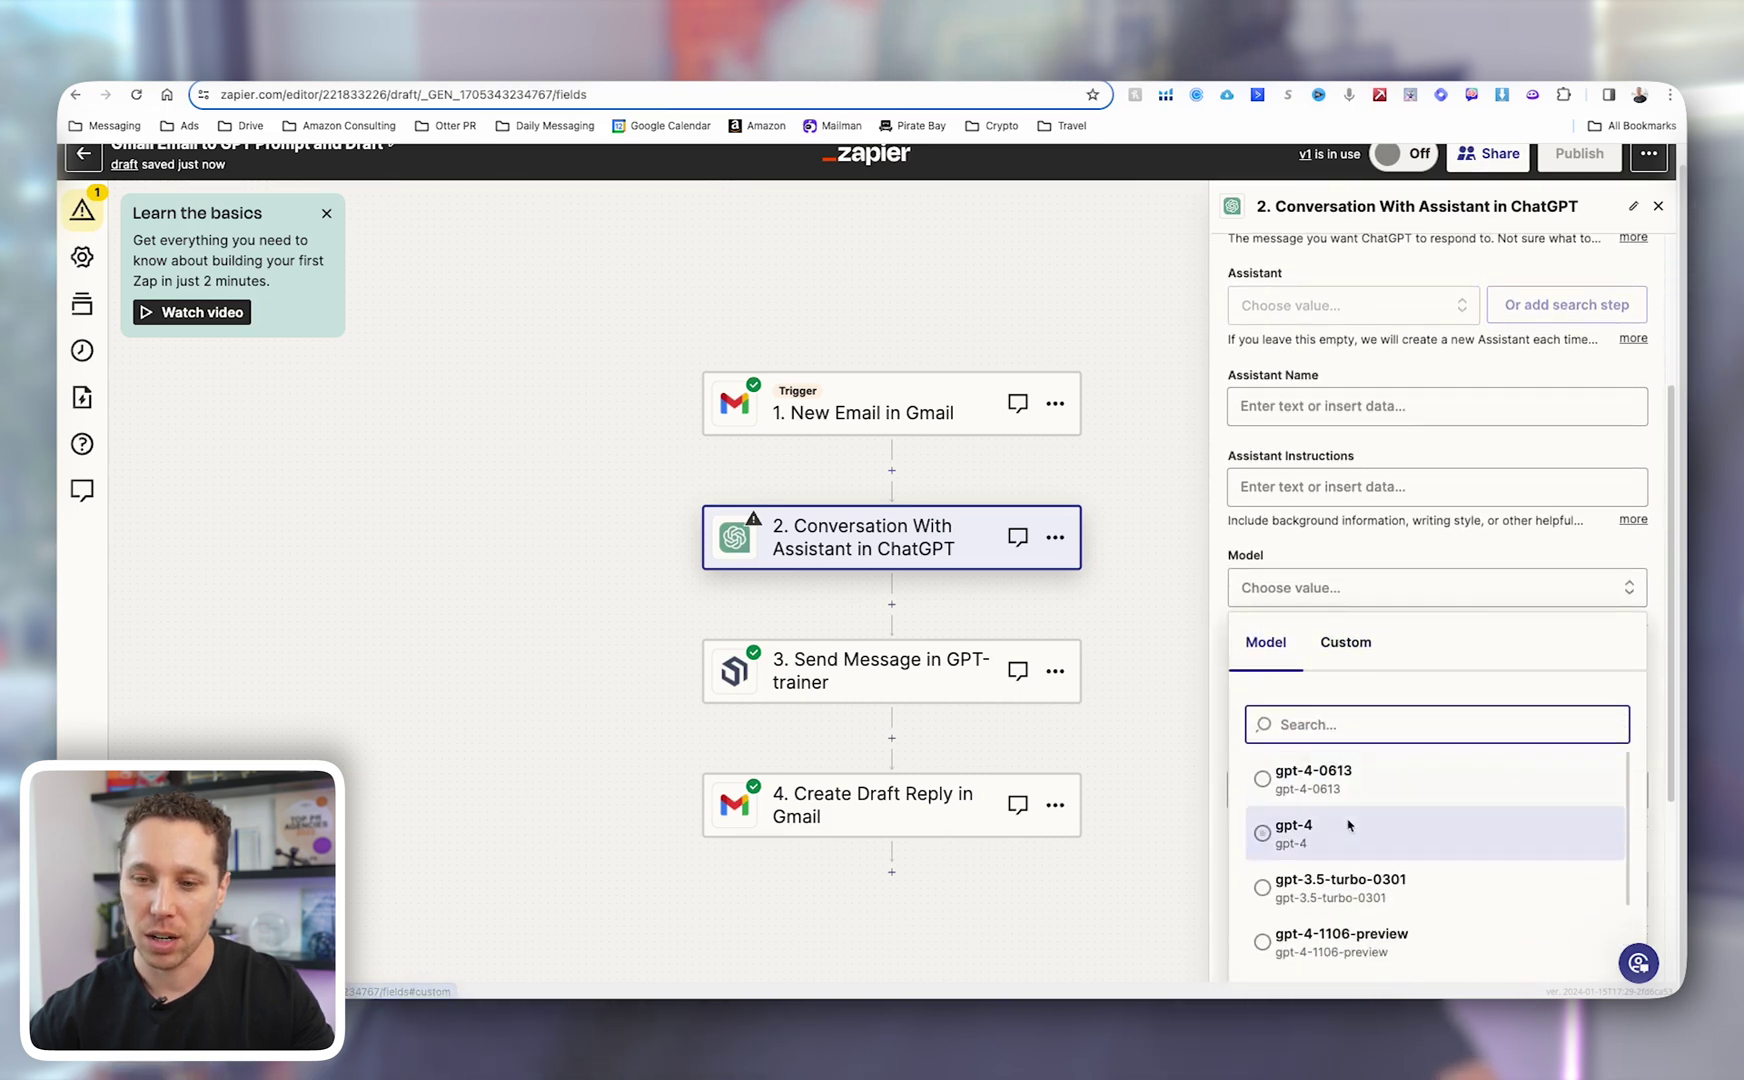
left_click(1349, 825)
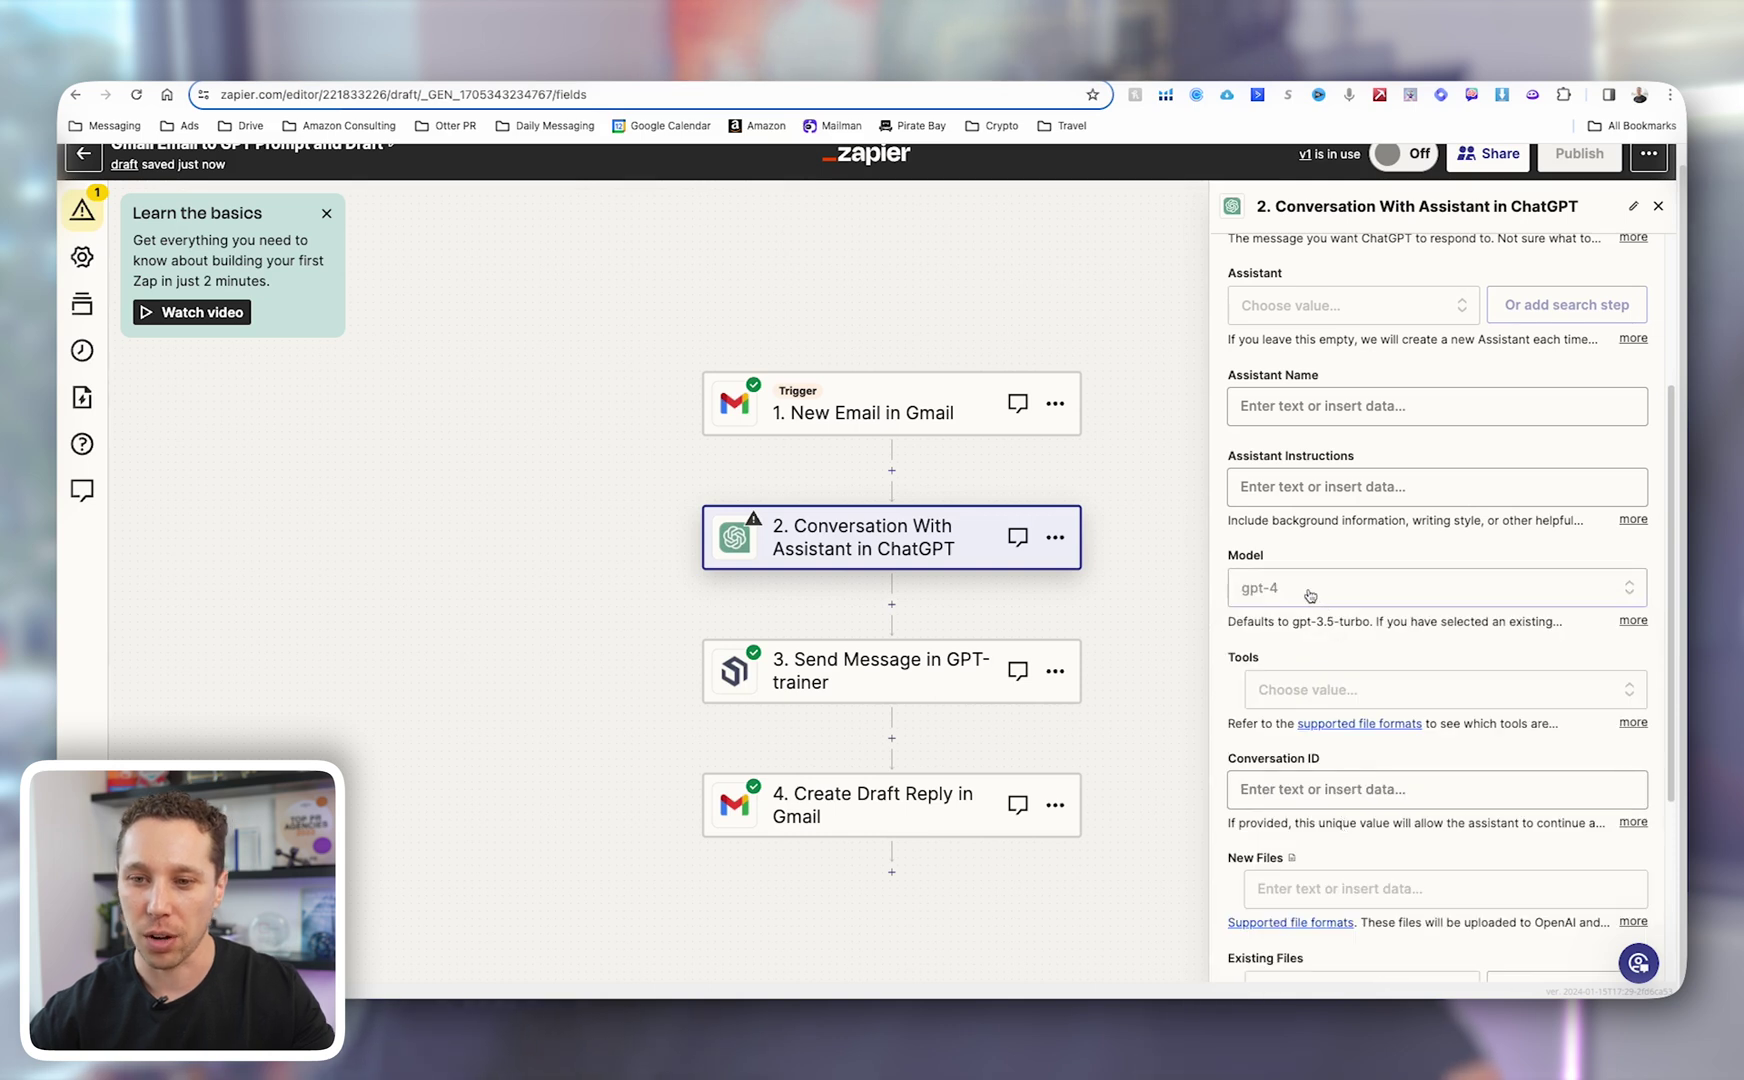
Review the Conversation ID field, then delete the ChatGPT assistant step
scroll(1305, 690, "down", 2)
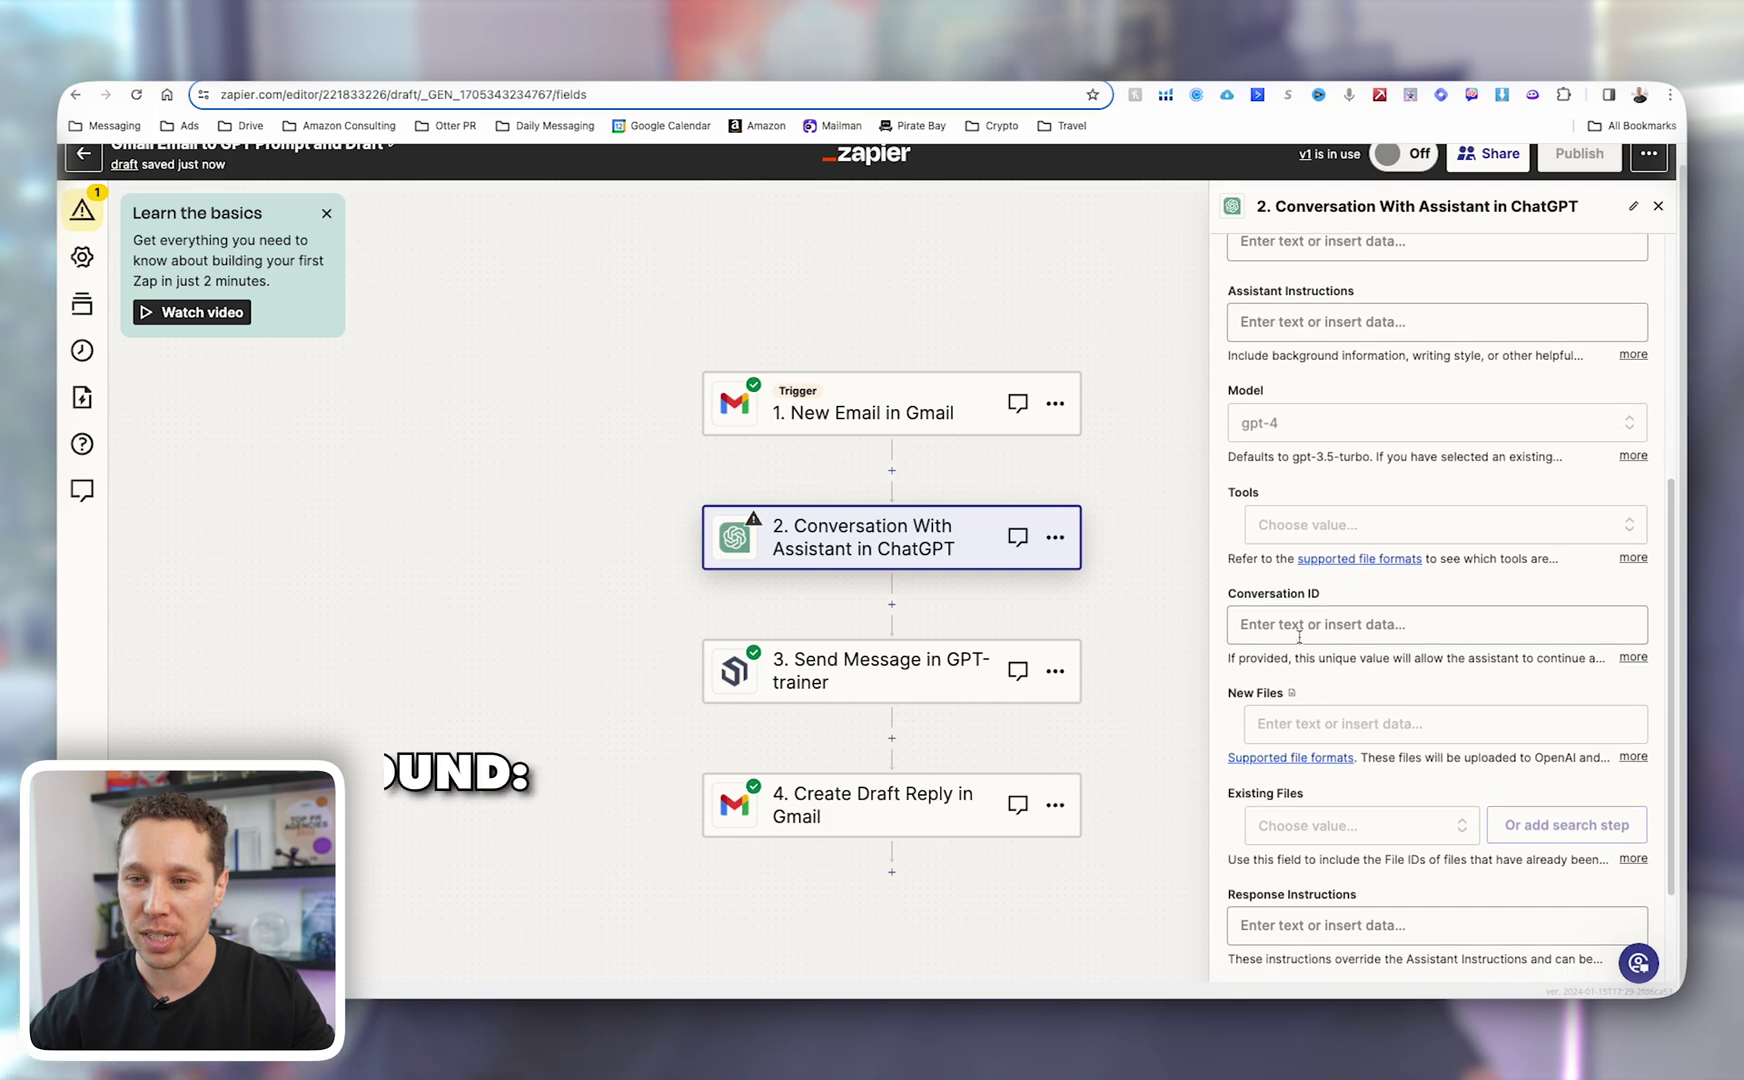
left_click(1279, 608)
left_click_drag(1251, 594, 1325, 648)
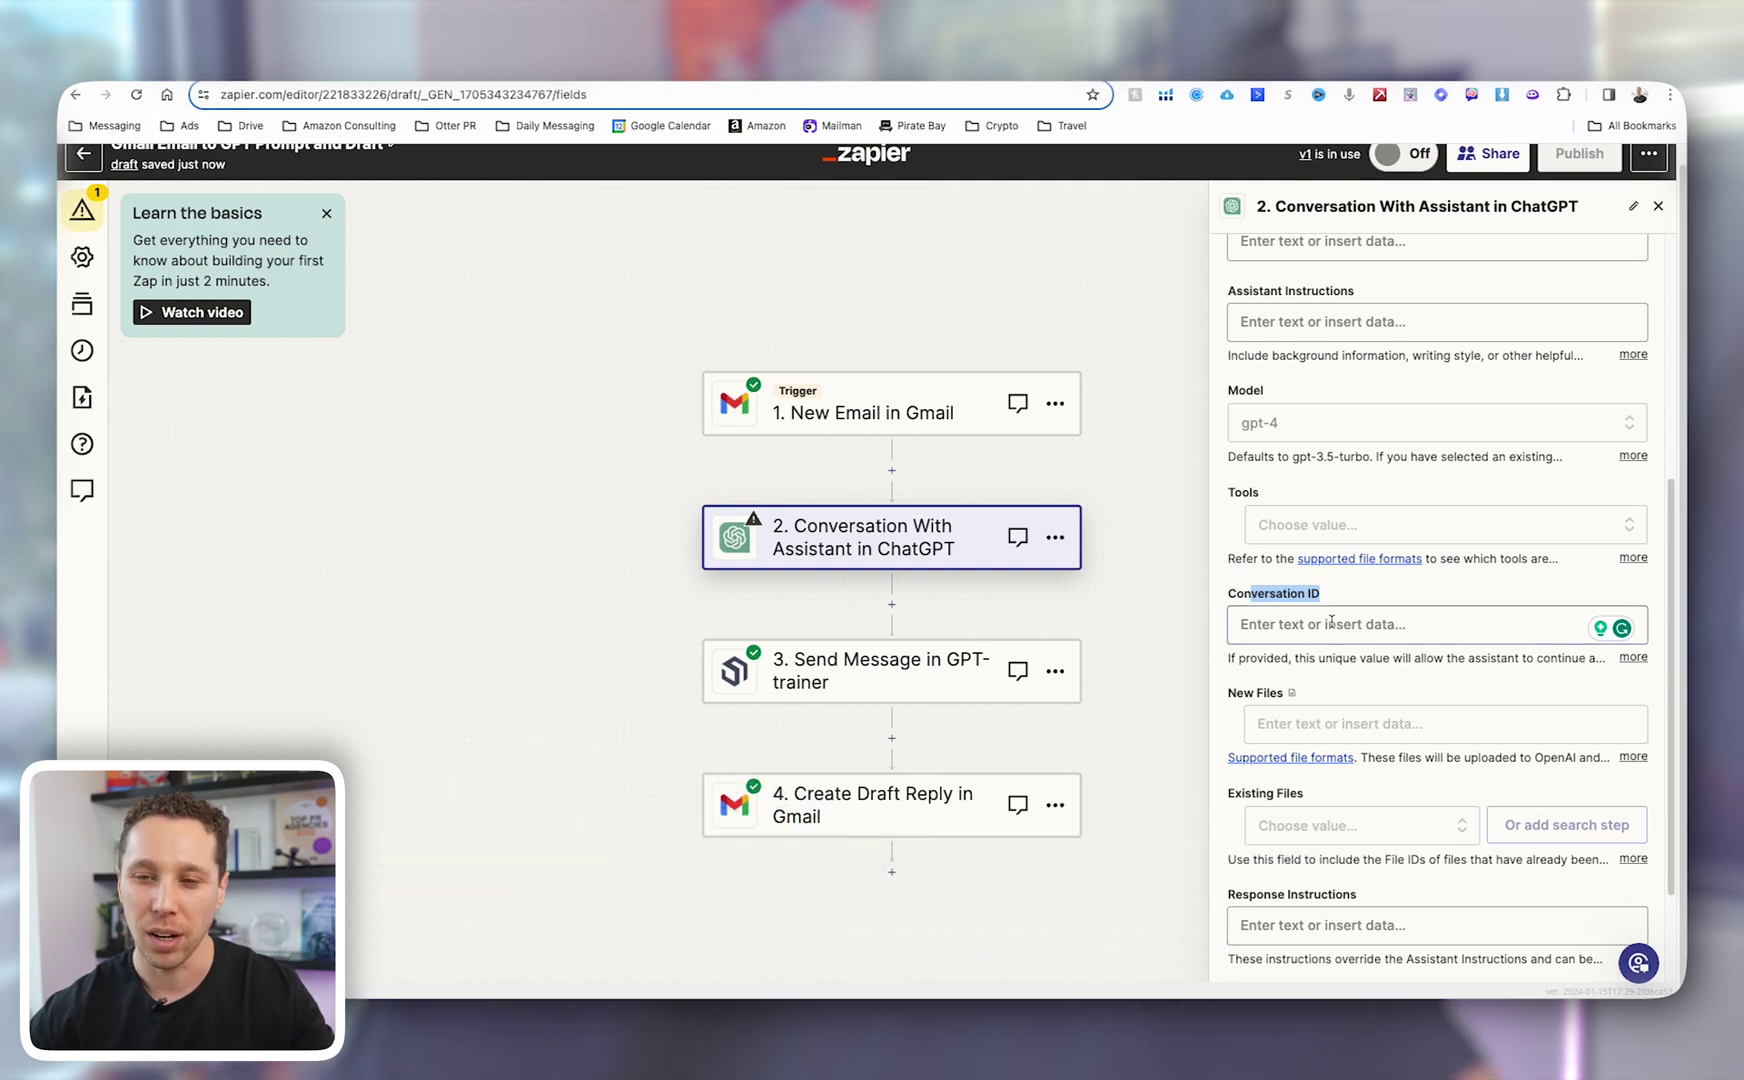
left_click_drag(1332, 602, 1277, 601)
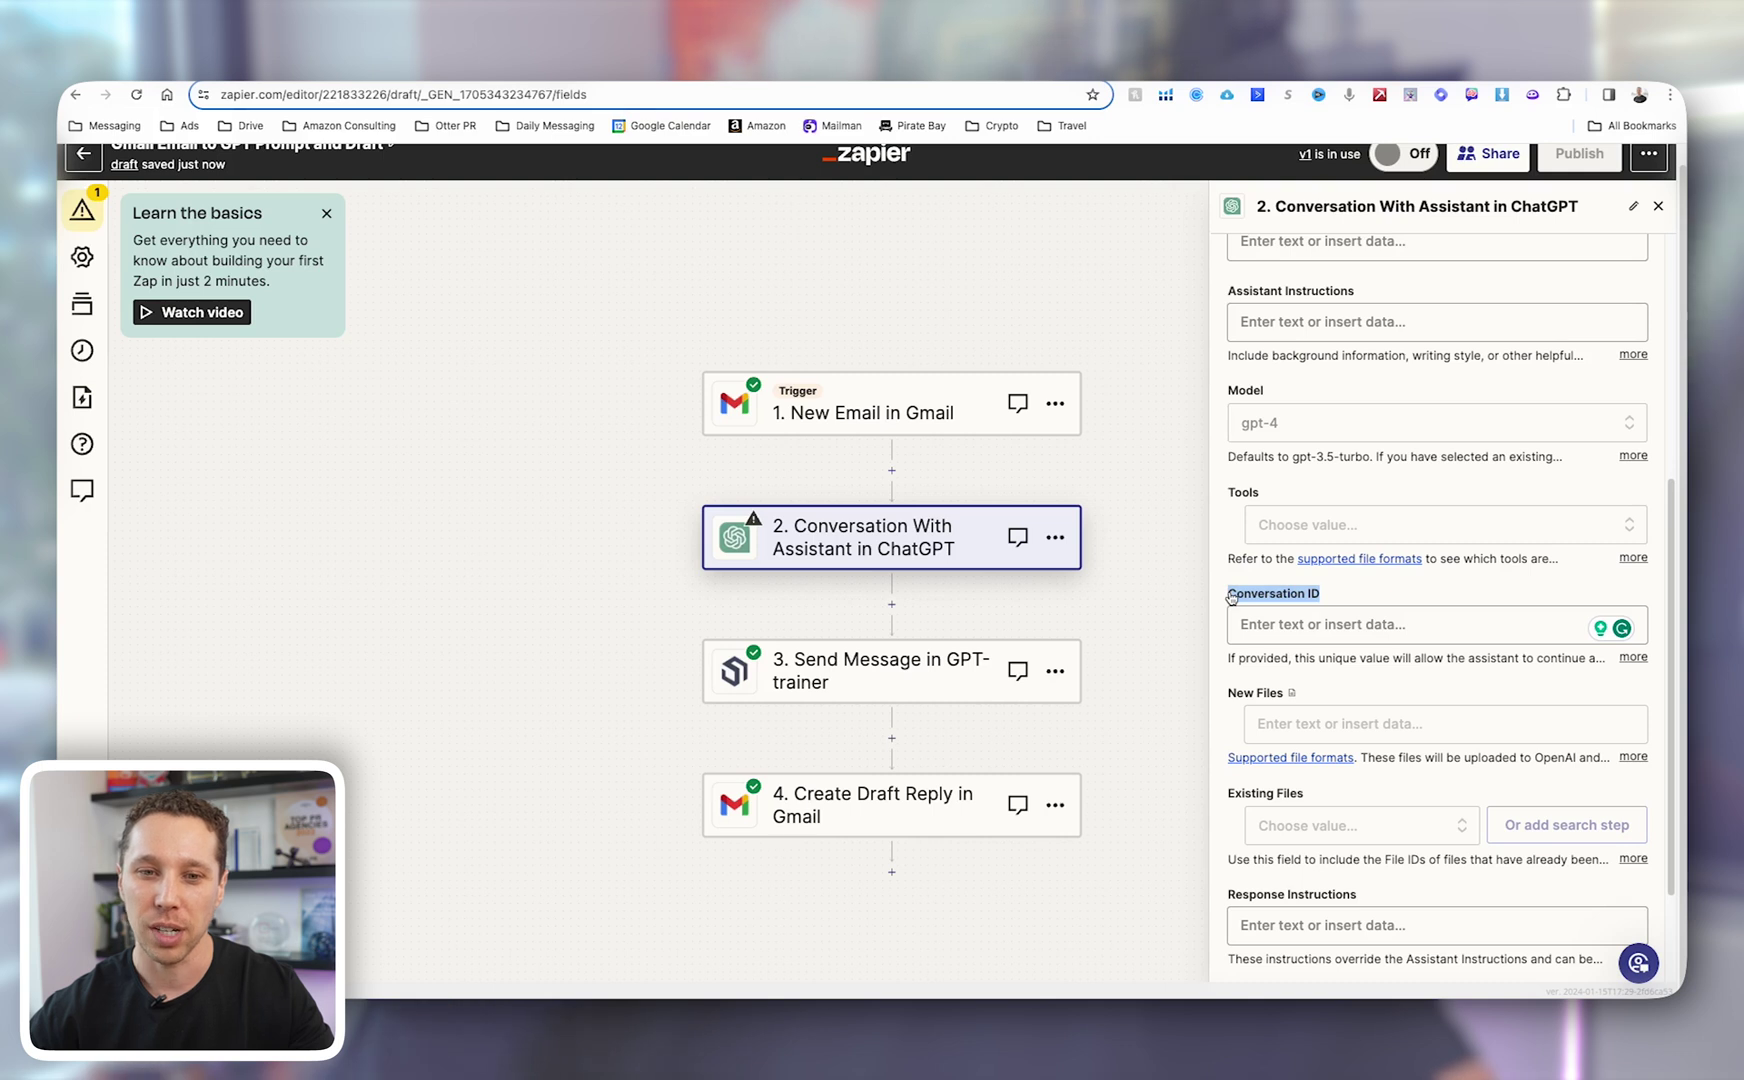
left_click(1057, 540)
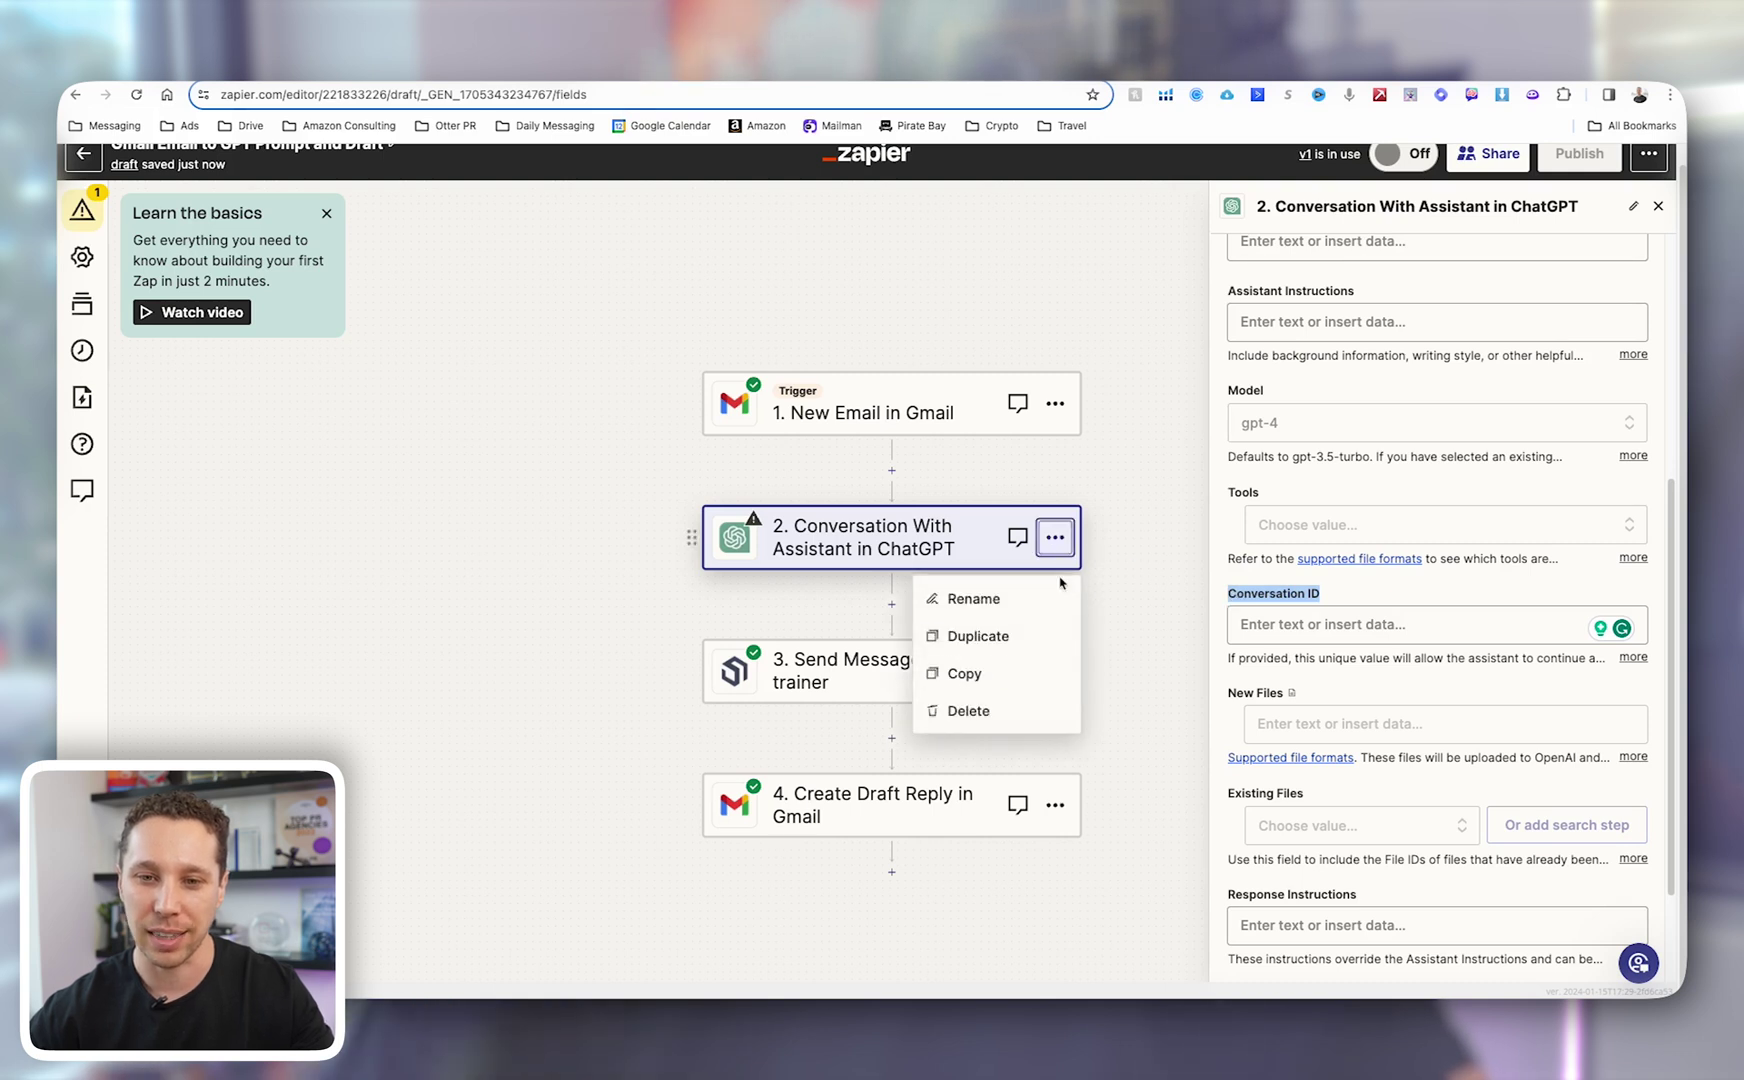
left_click(1030, 711)
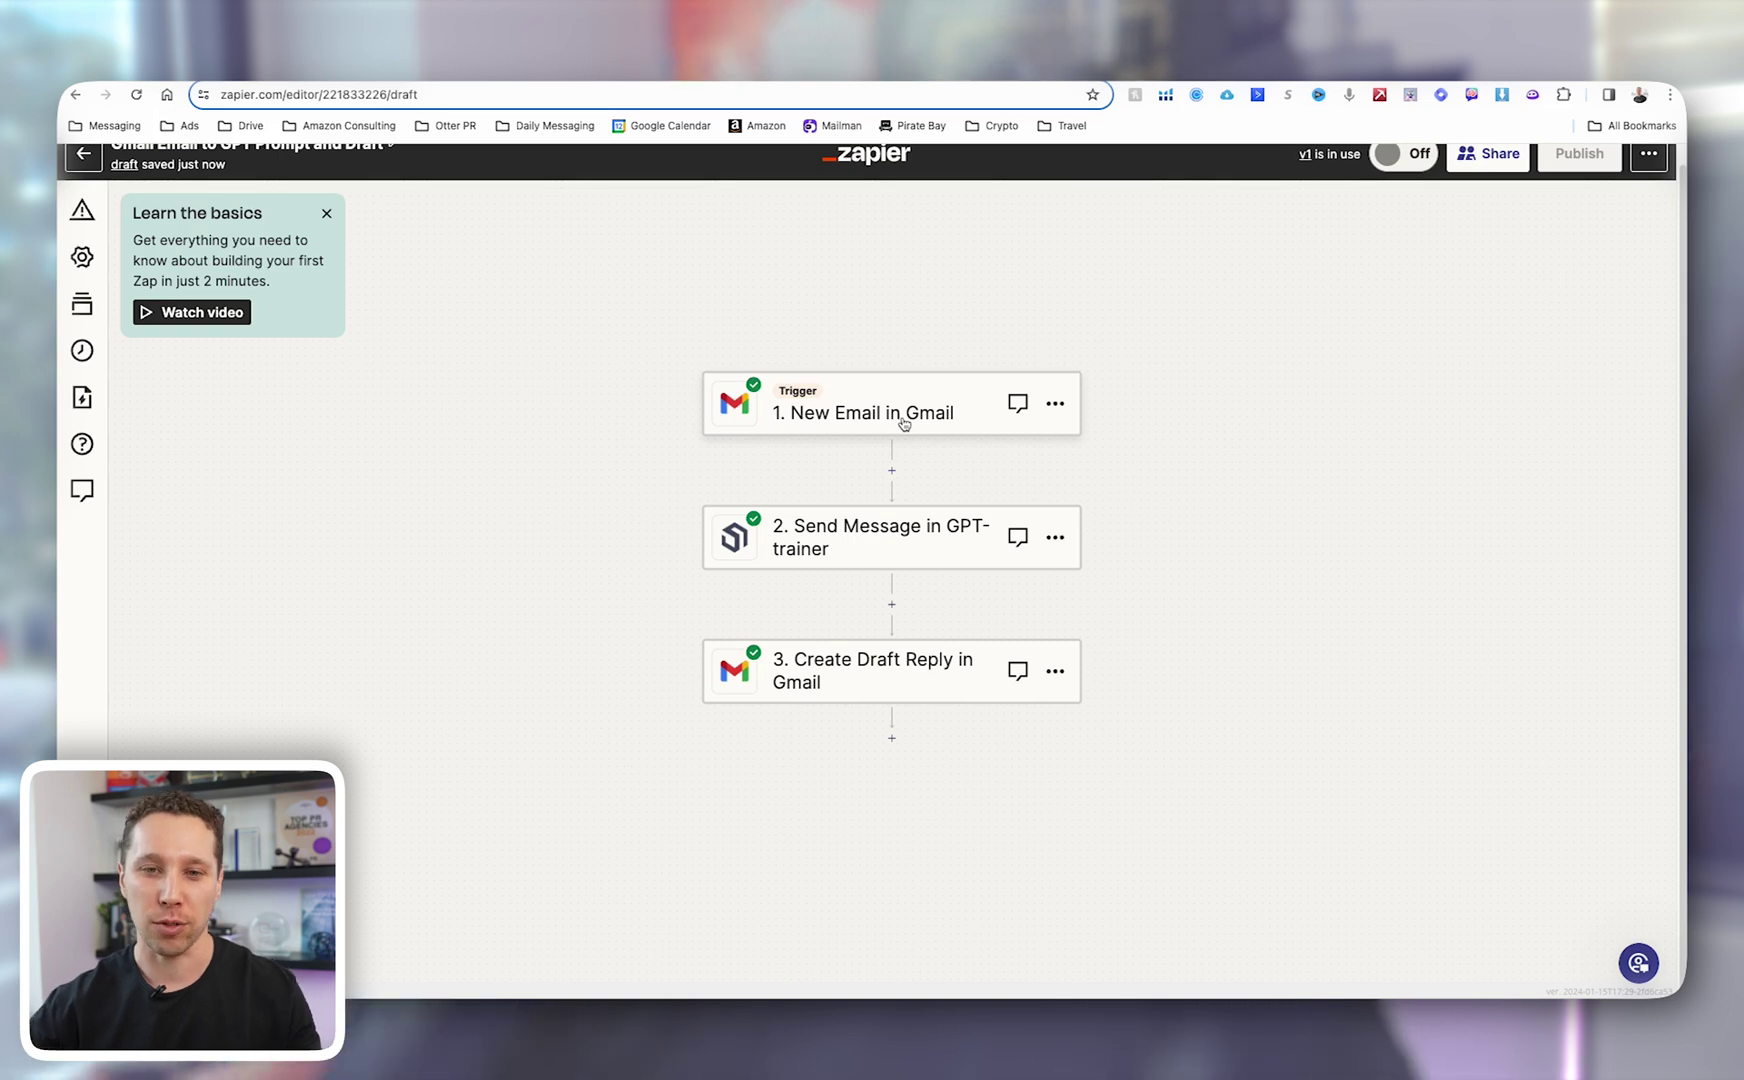
Confirm the Gmail New Email trigger on INBOX and continue with the Email F test record
left_click(903, 423)
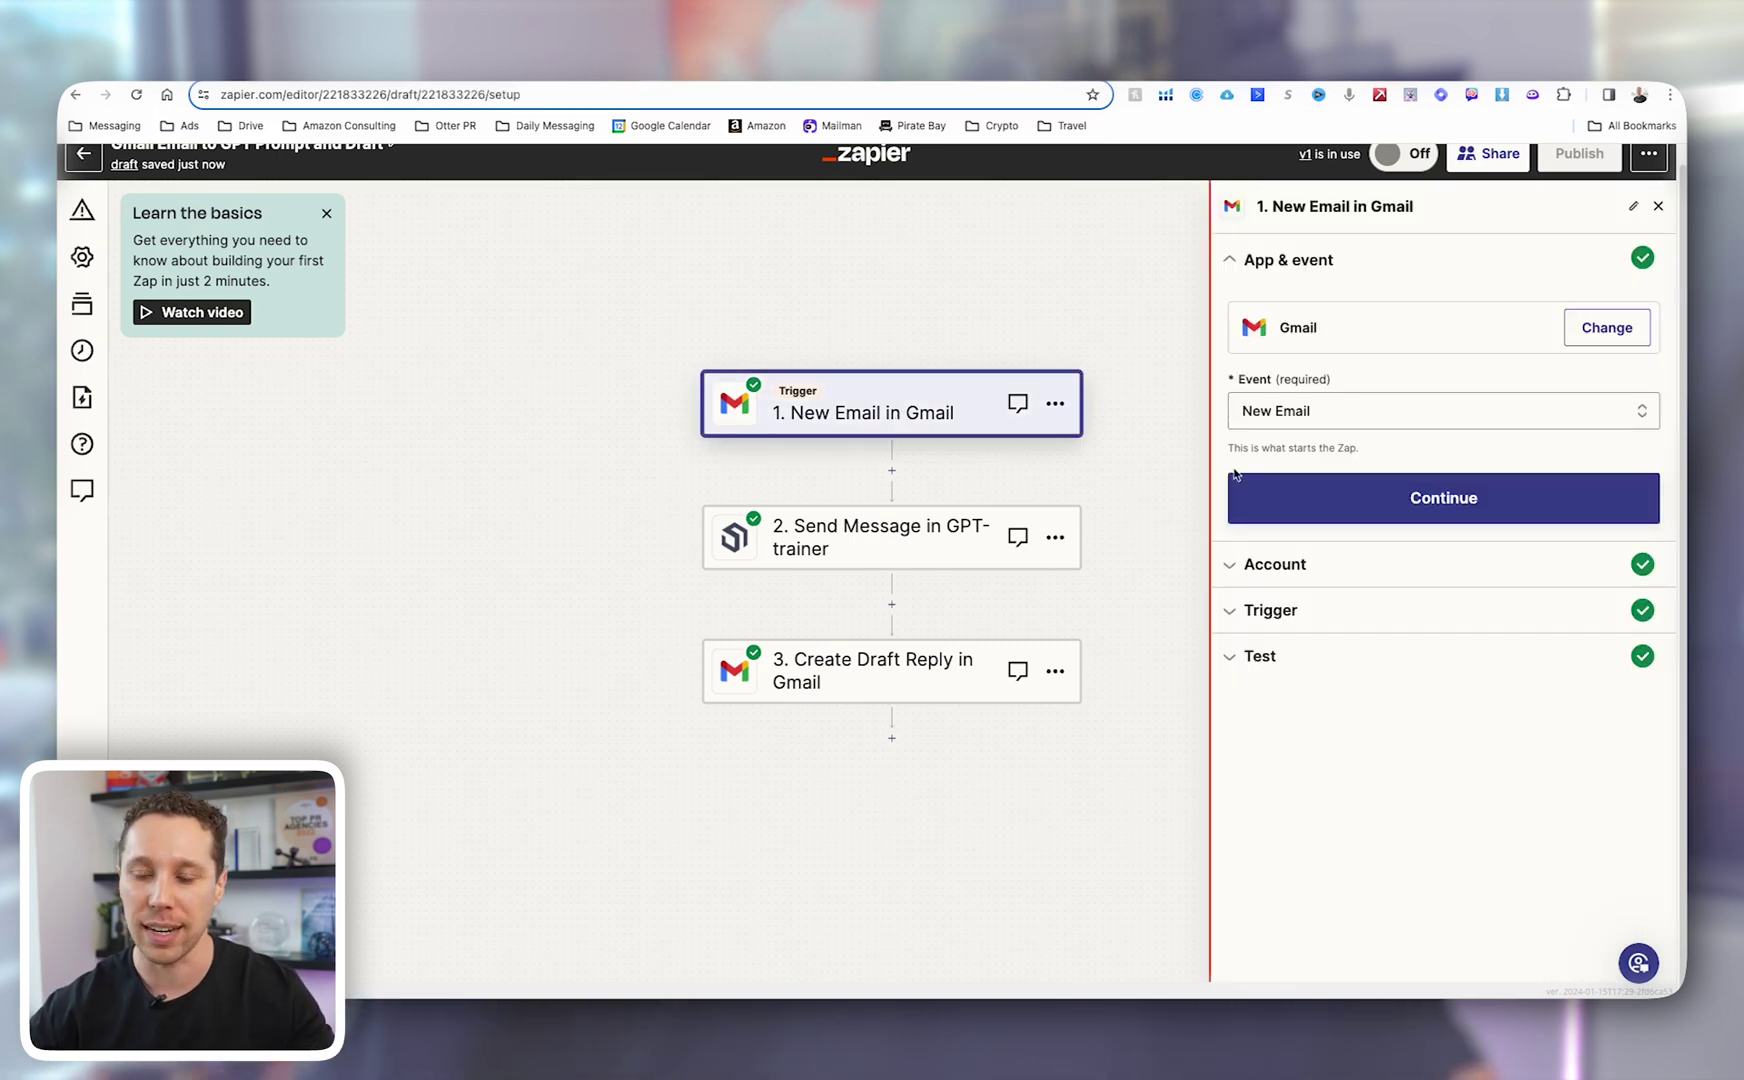
left_click(1289, 514)
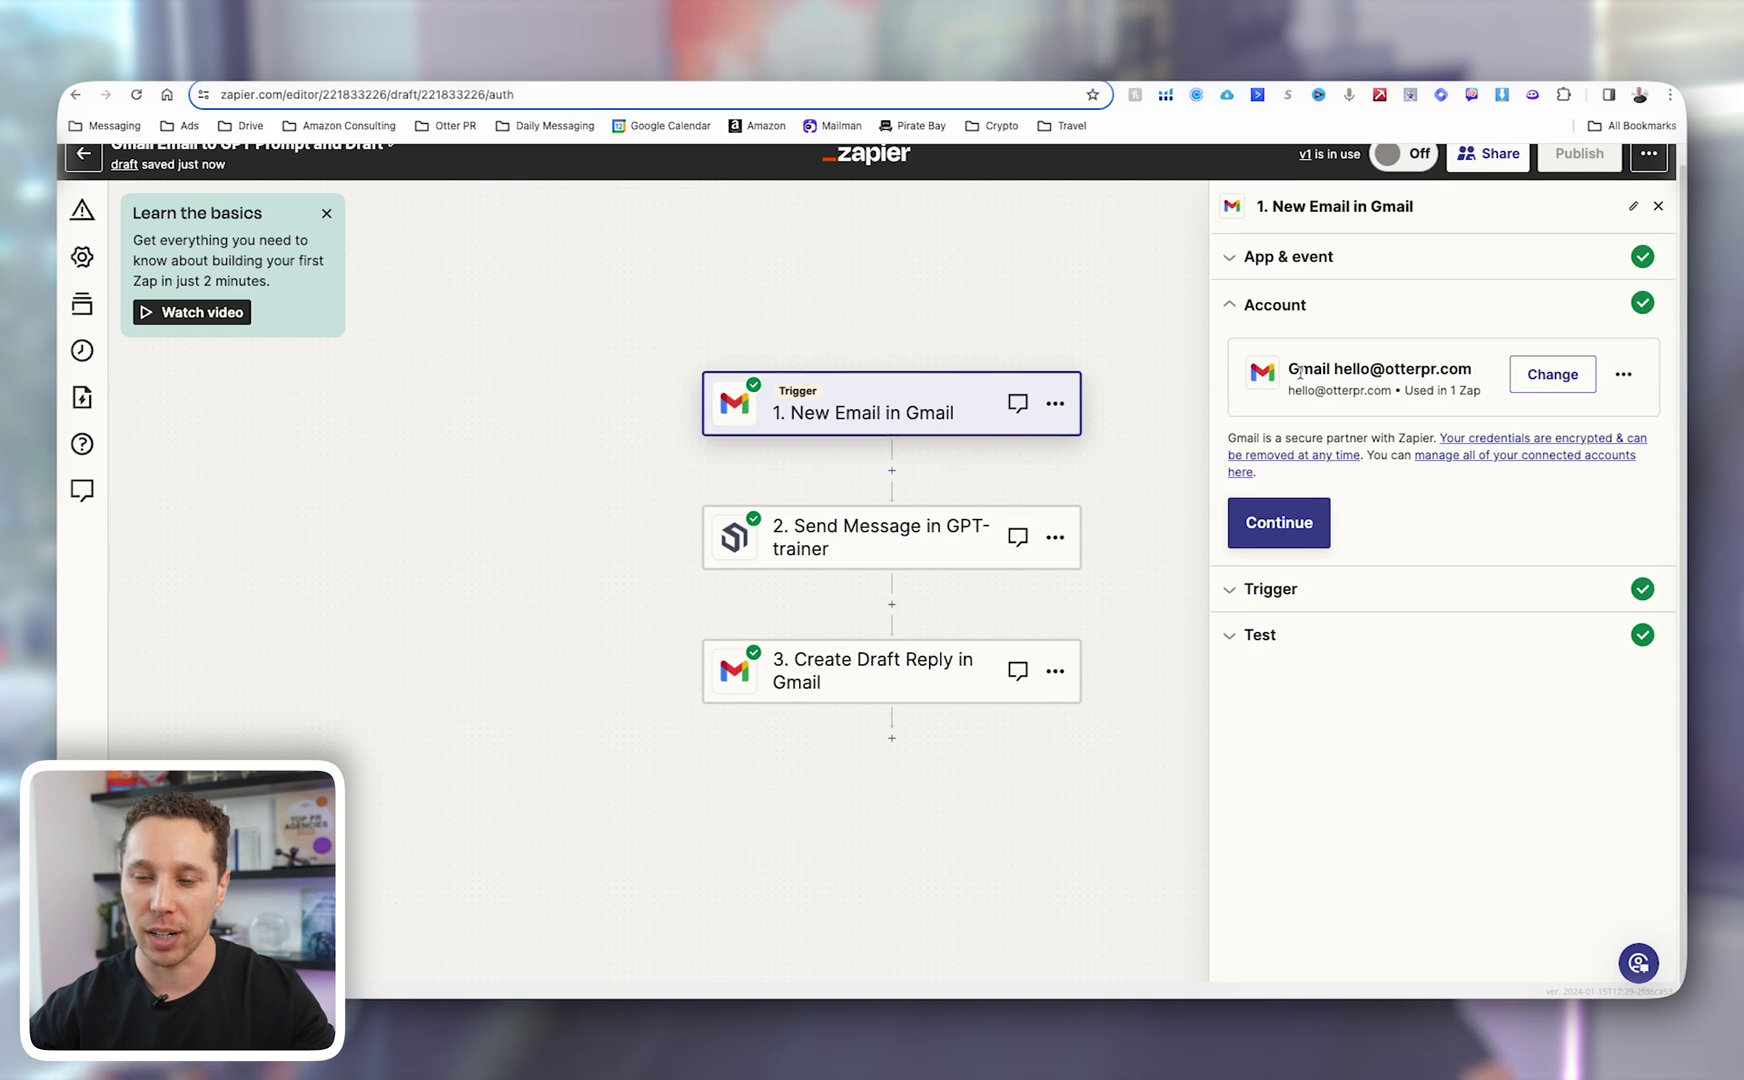
left_click(1275, 527)
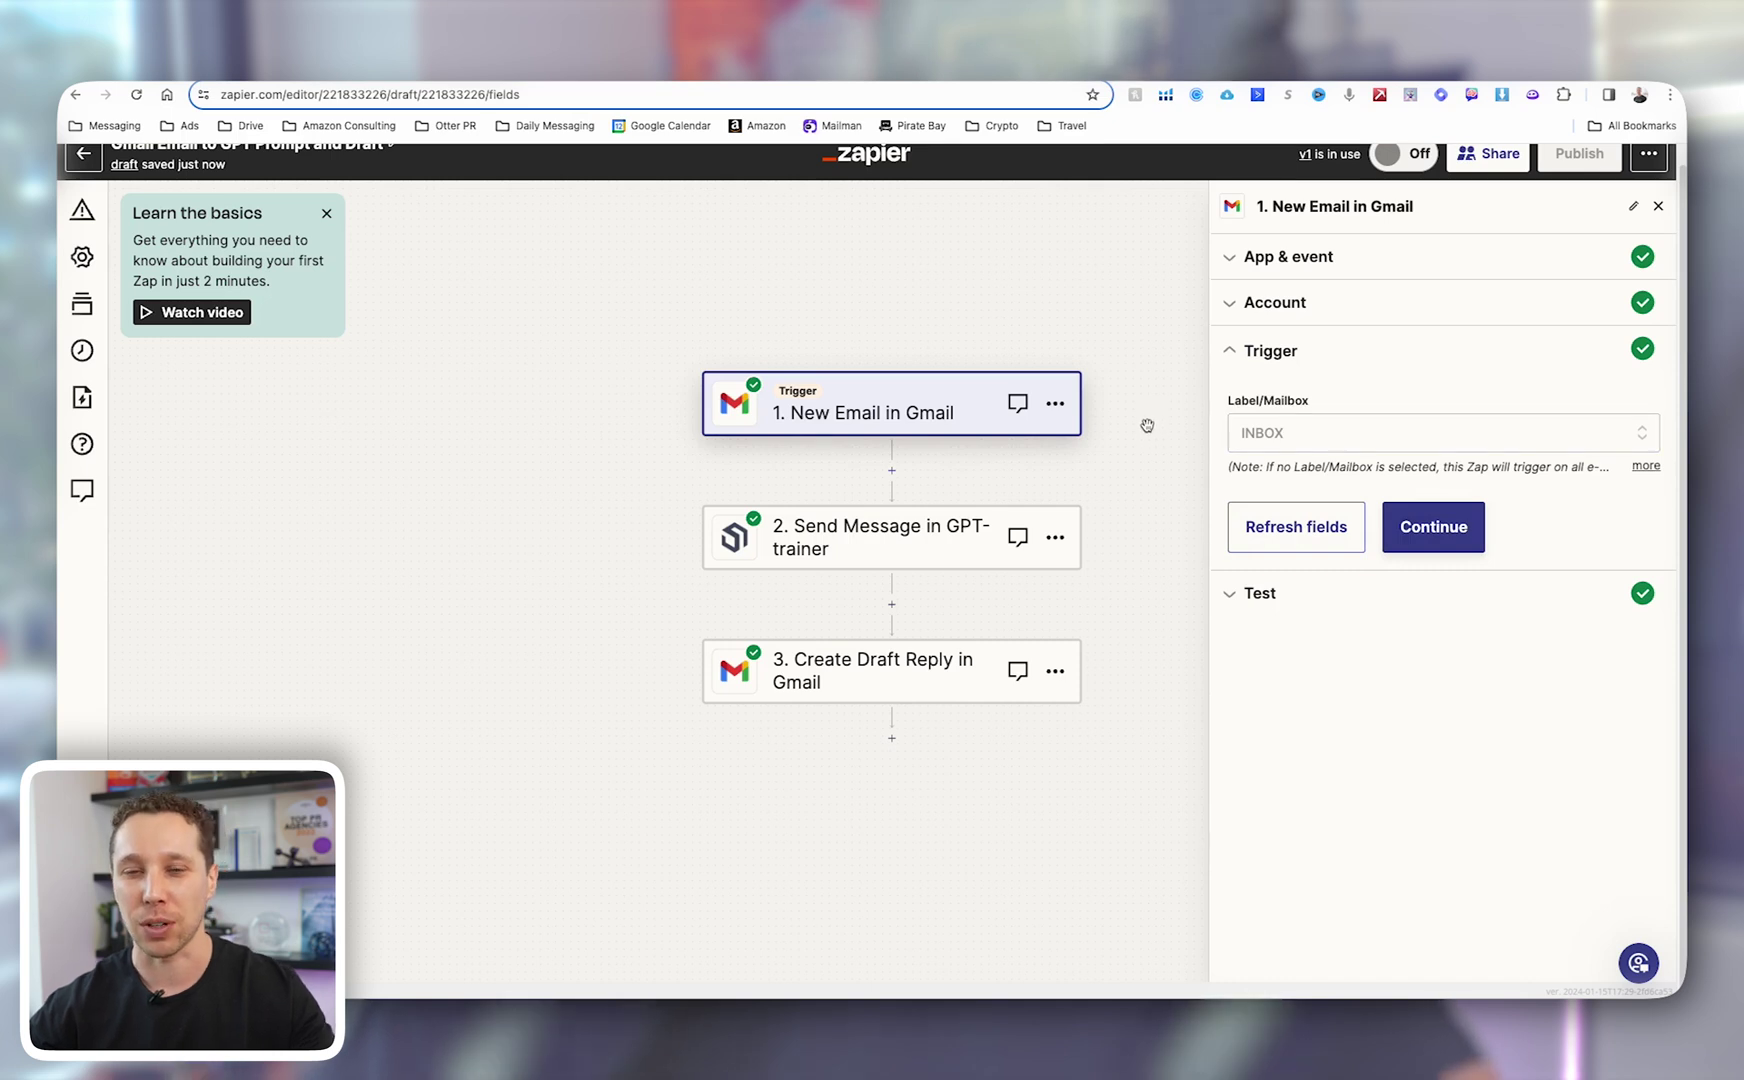
left_click(1430, 528)
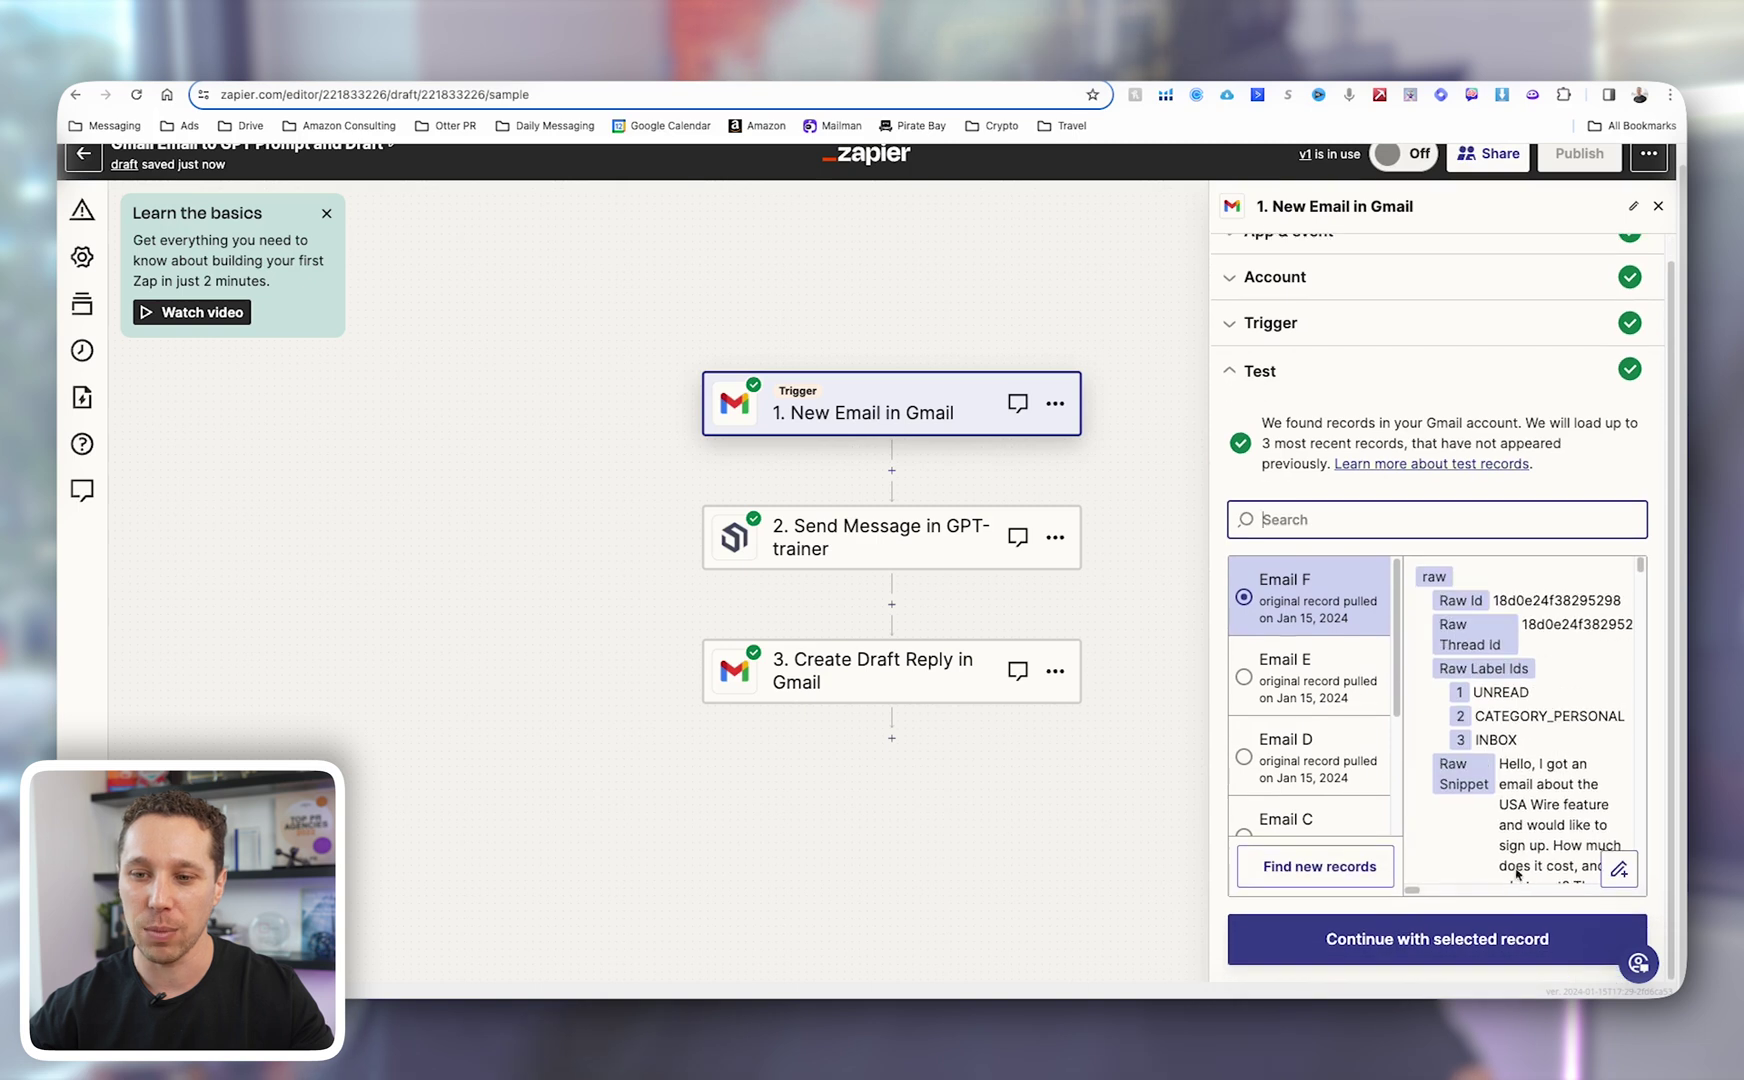
left_click(1478, 945)
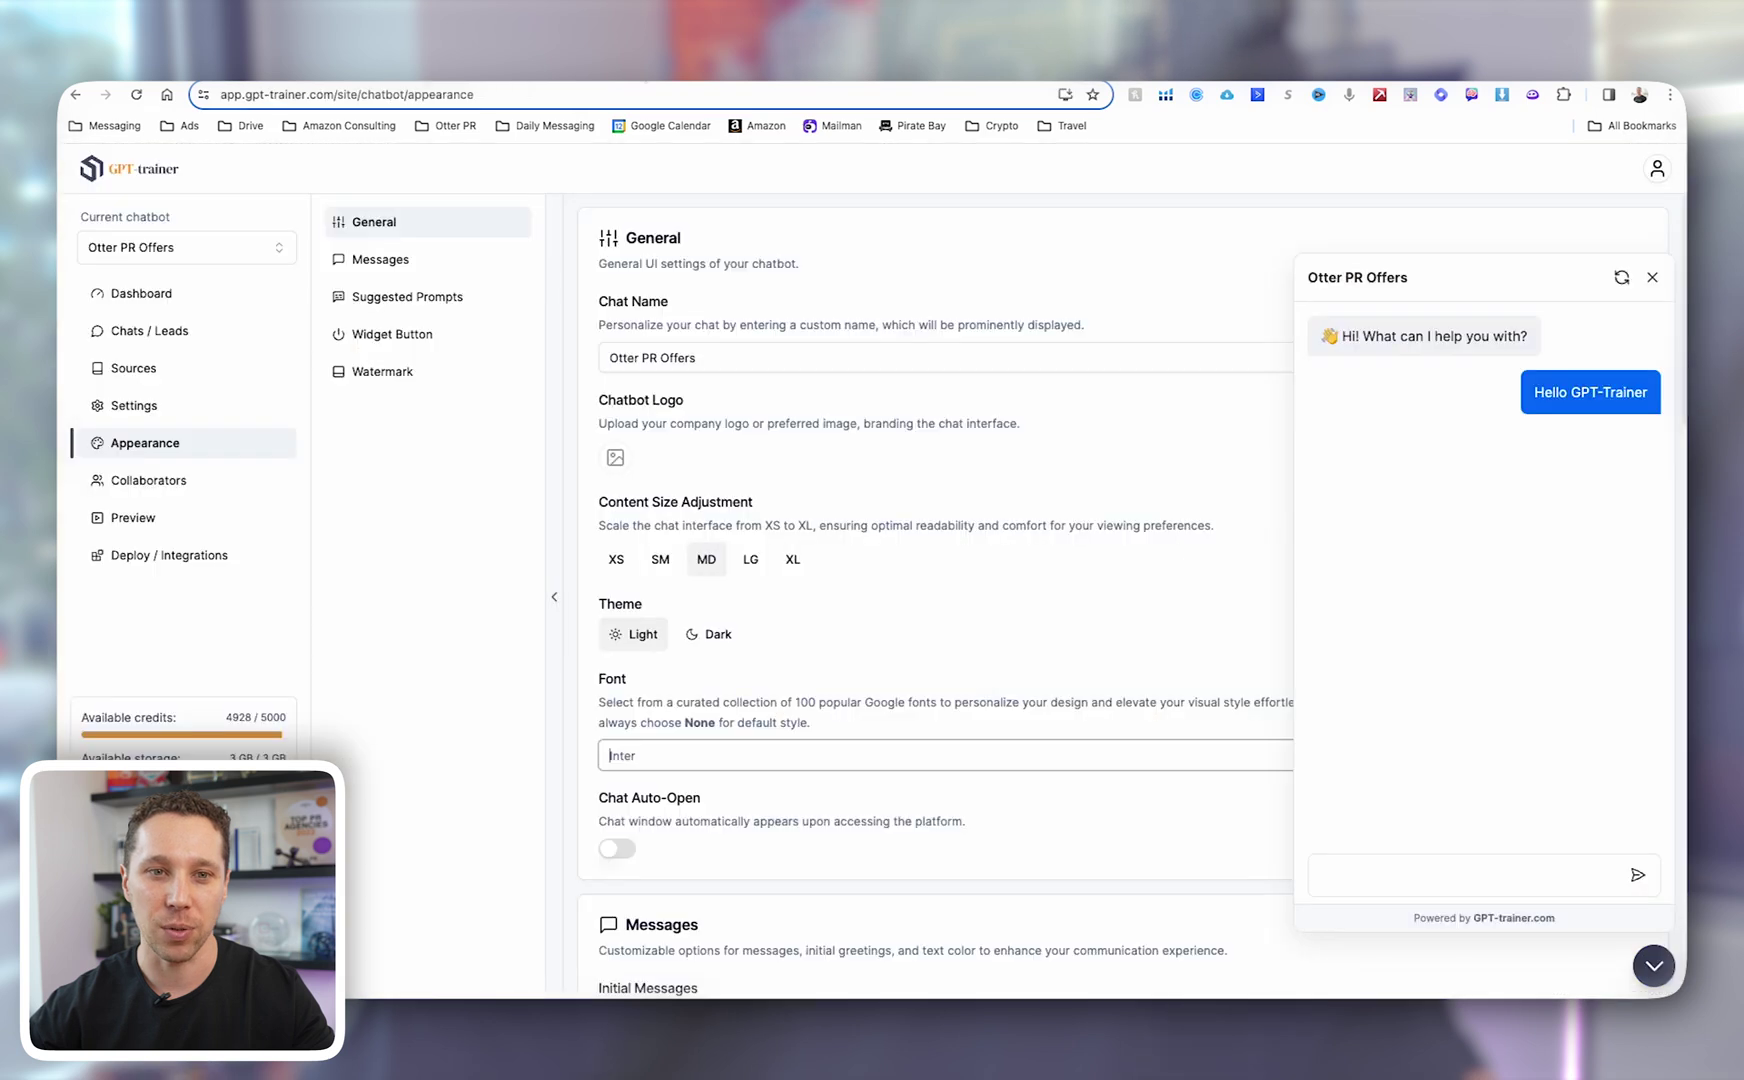
Close the chatbot preview and check the account's API keys, including the Zapier key
left_click(1652, 277)
left_click(1657, 168)
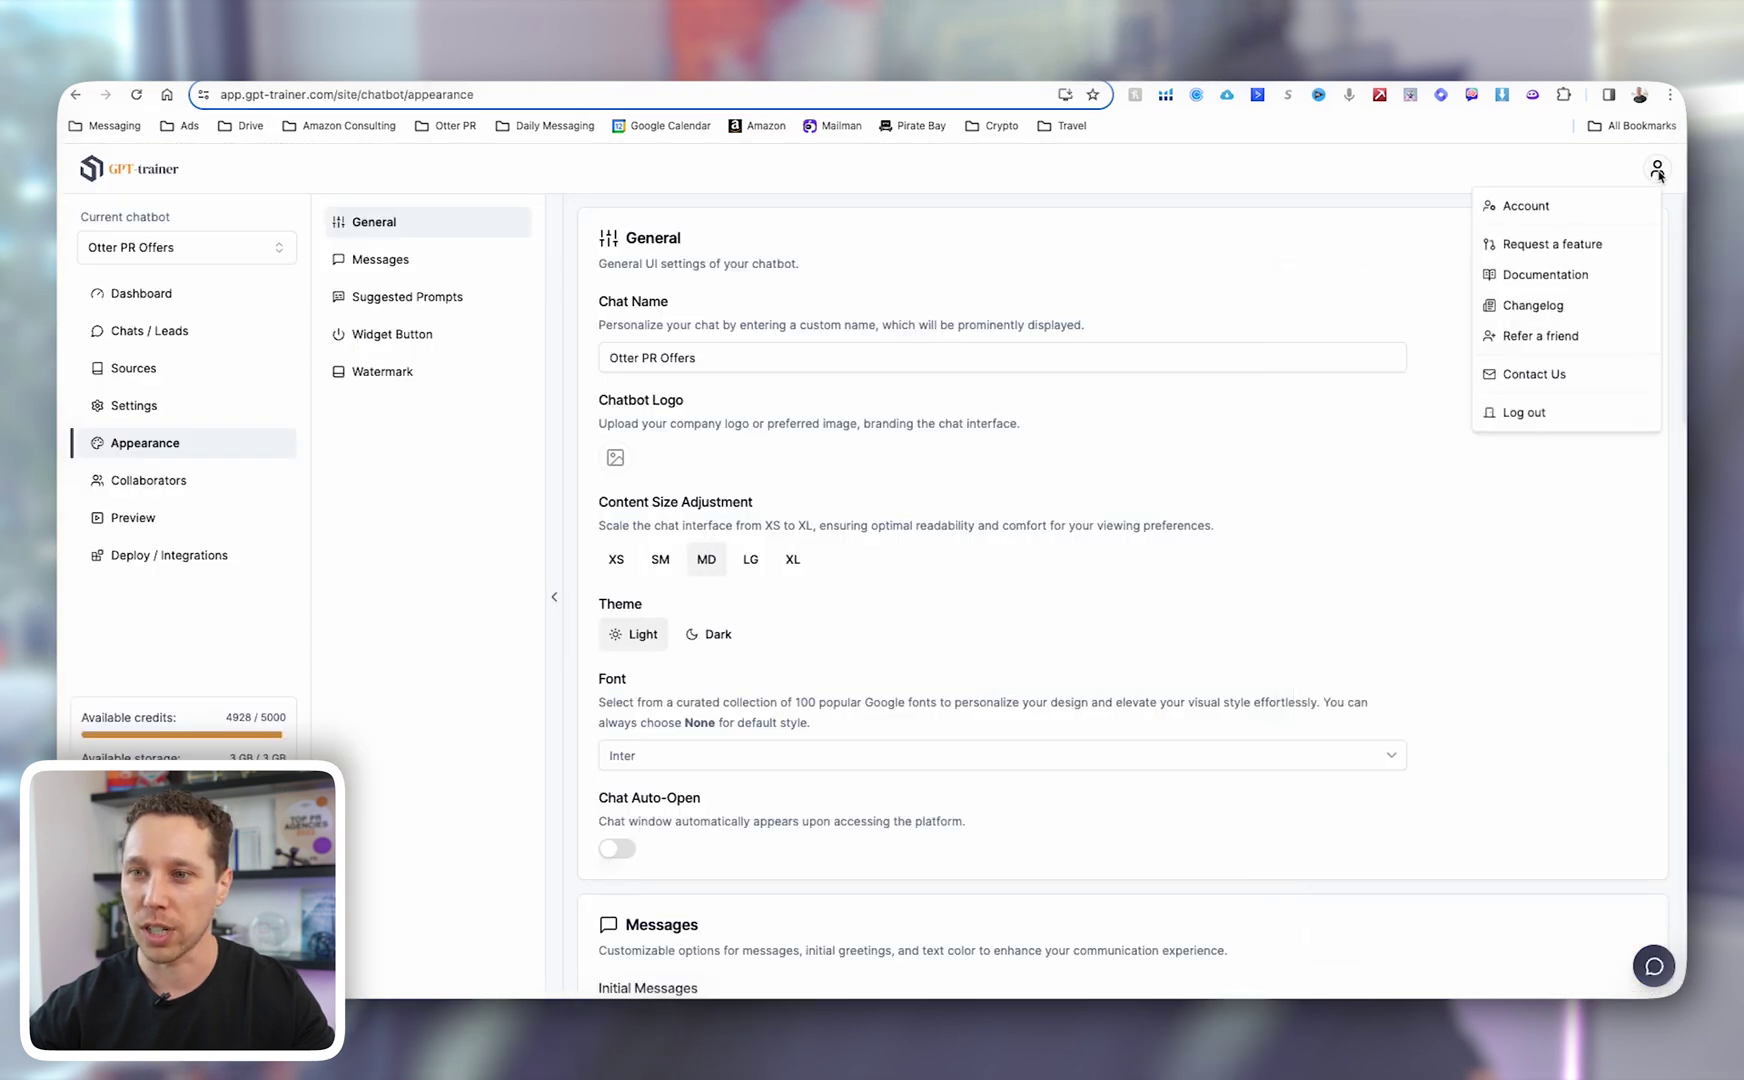
left_click(1525, 206)
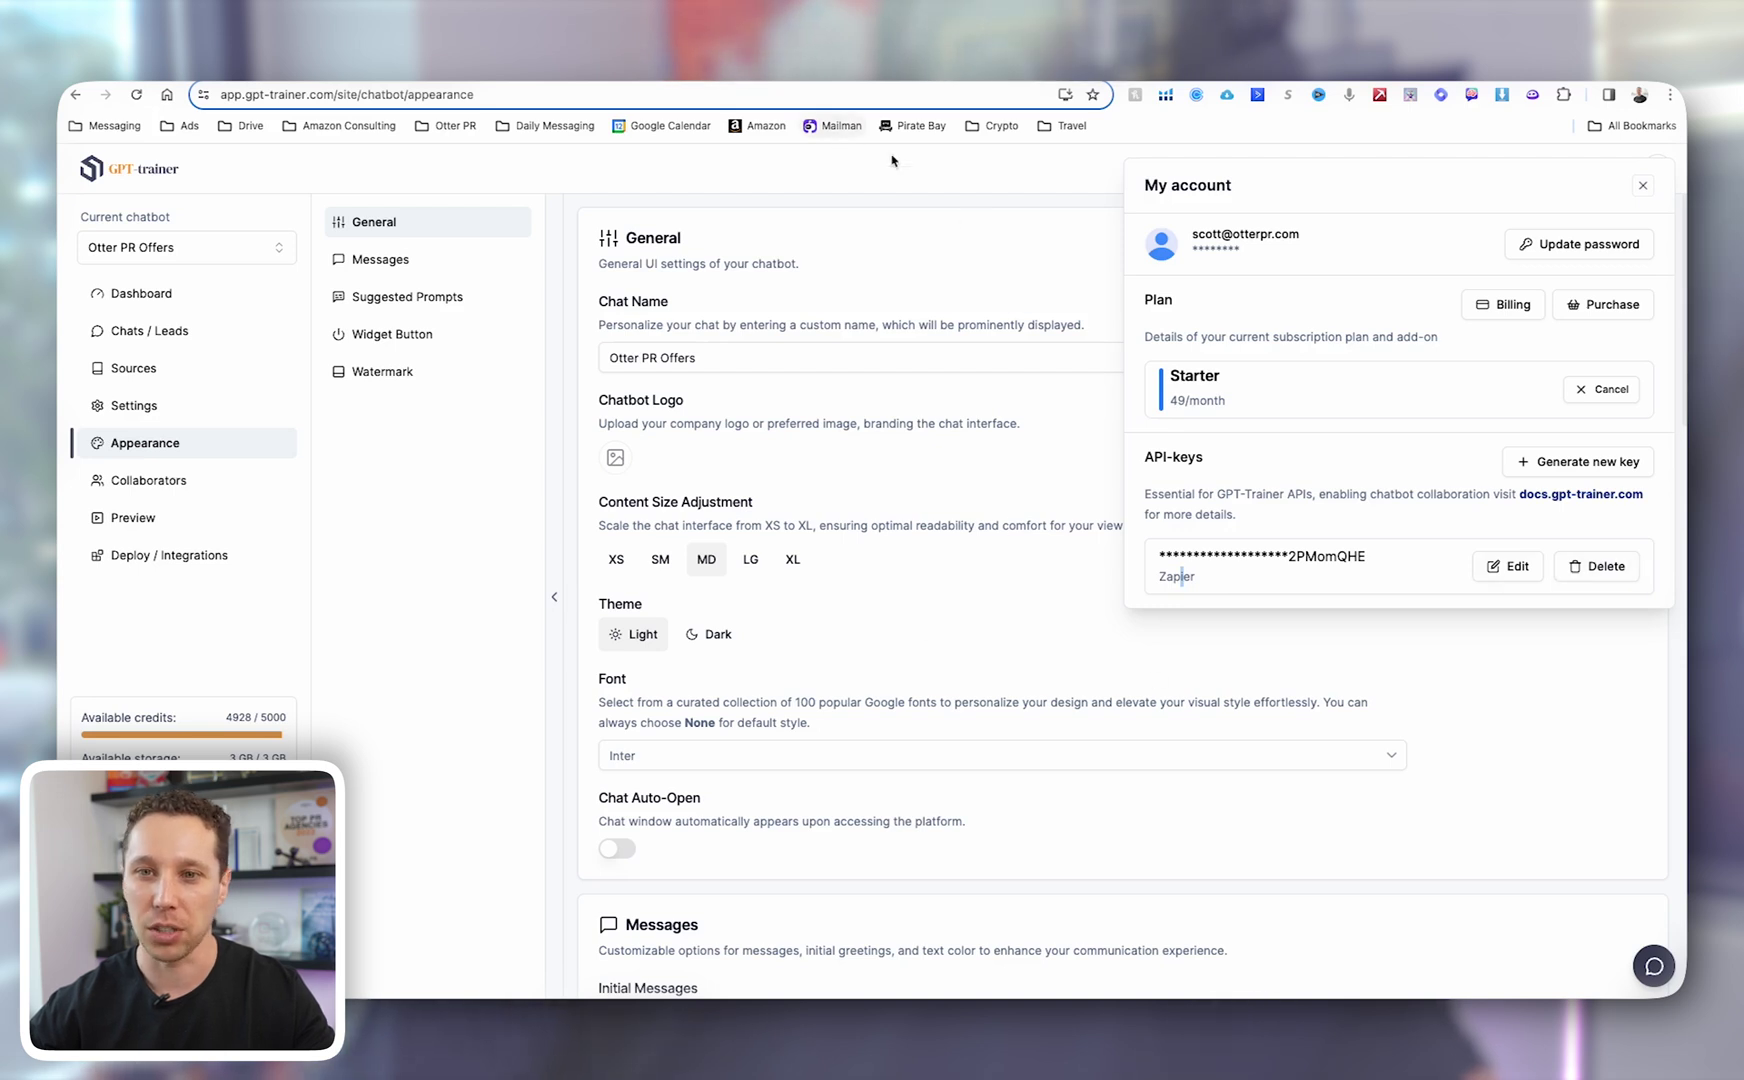
left_click(1642, 185)
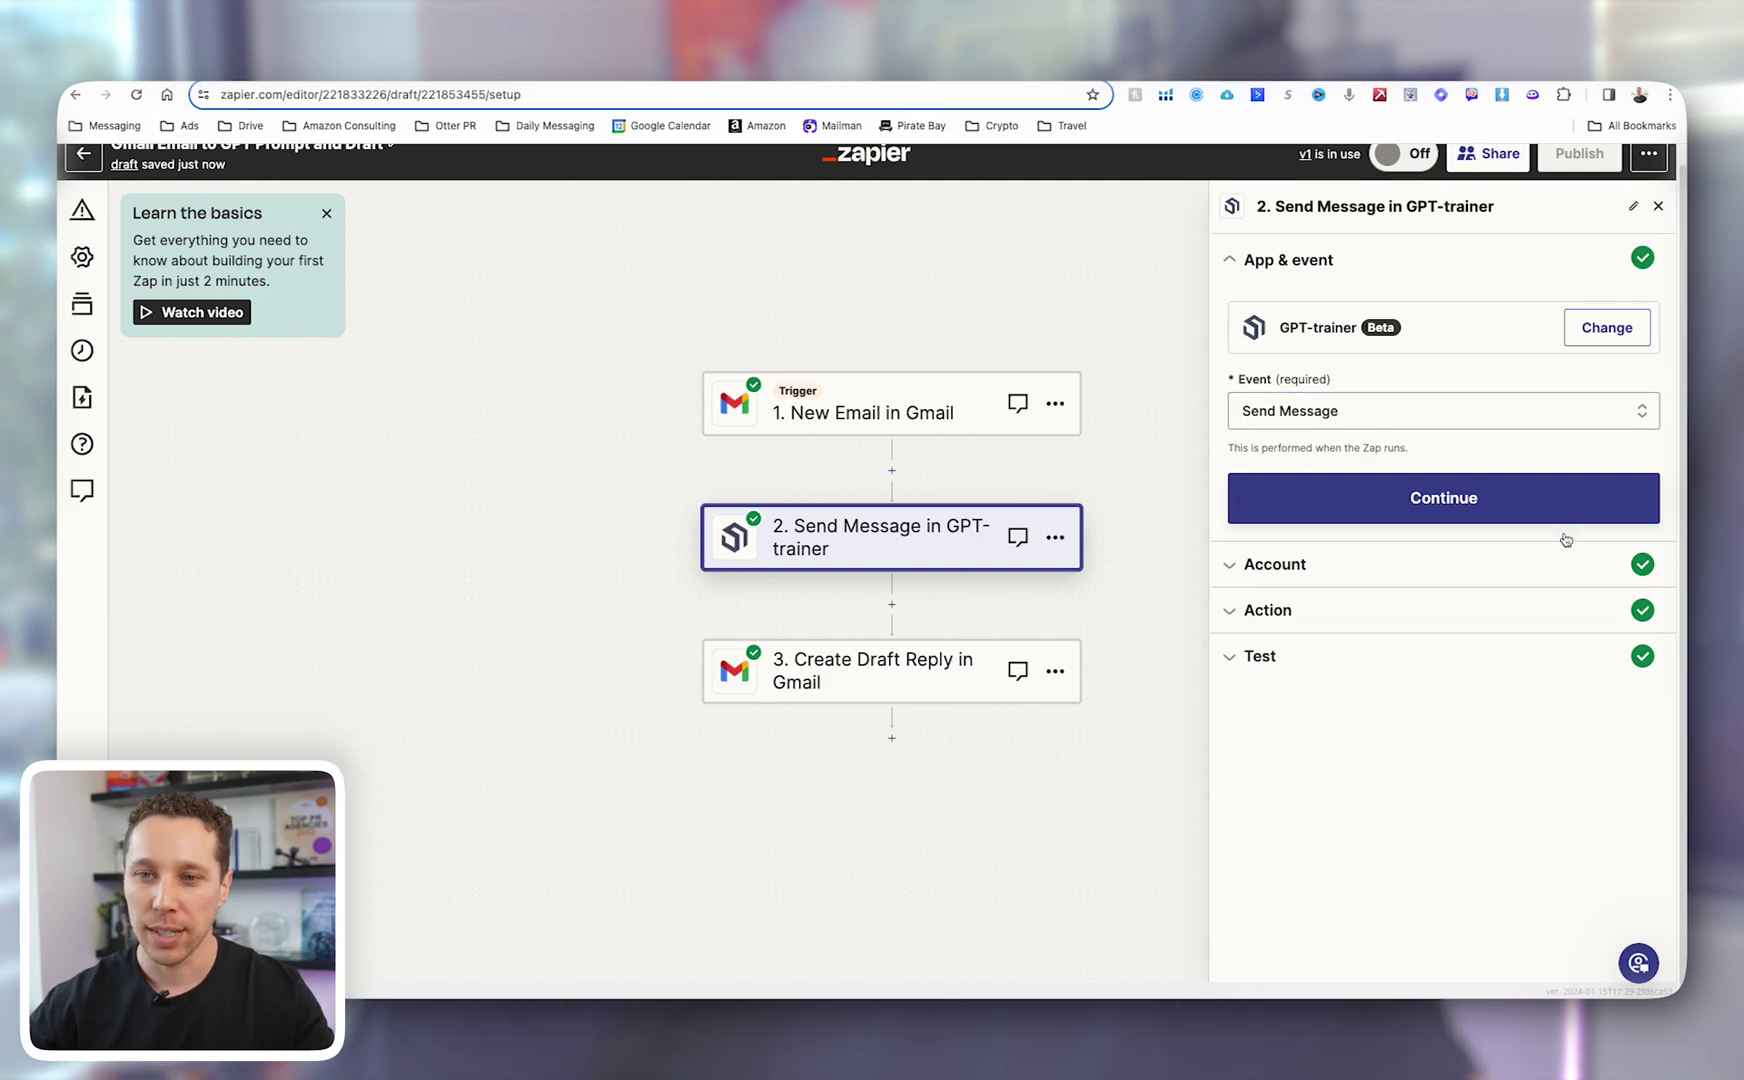
Confirm the GPT-trainer Send Message event and account, then select the Chatbot UUID value
left_click(1422, 498)
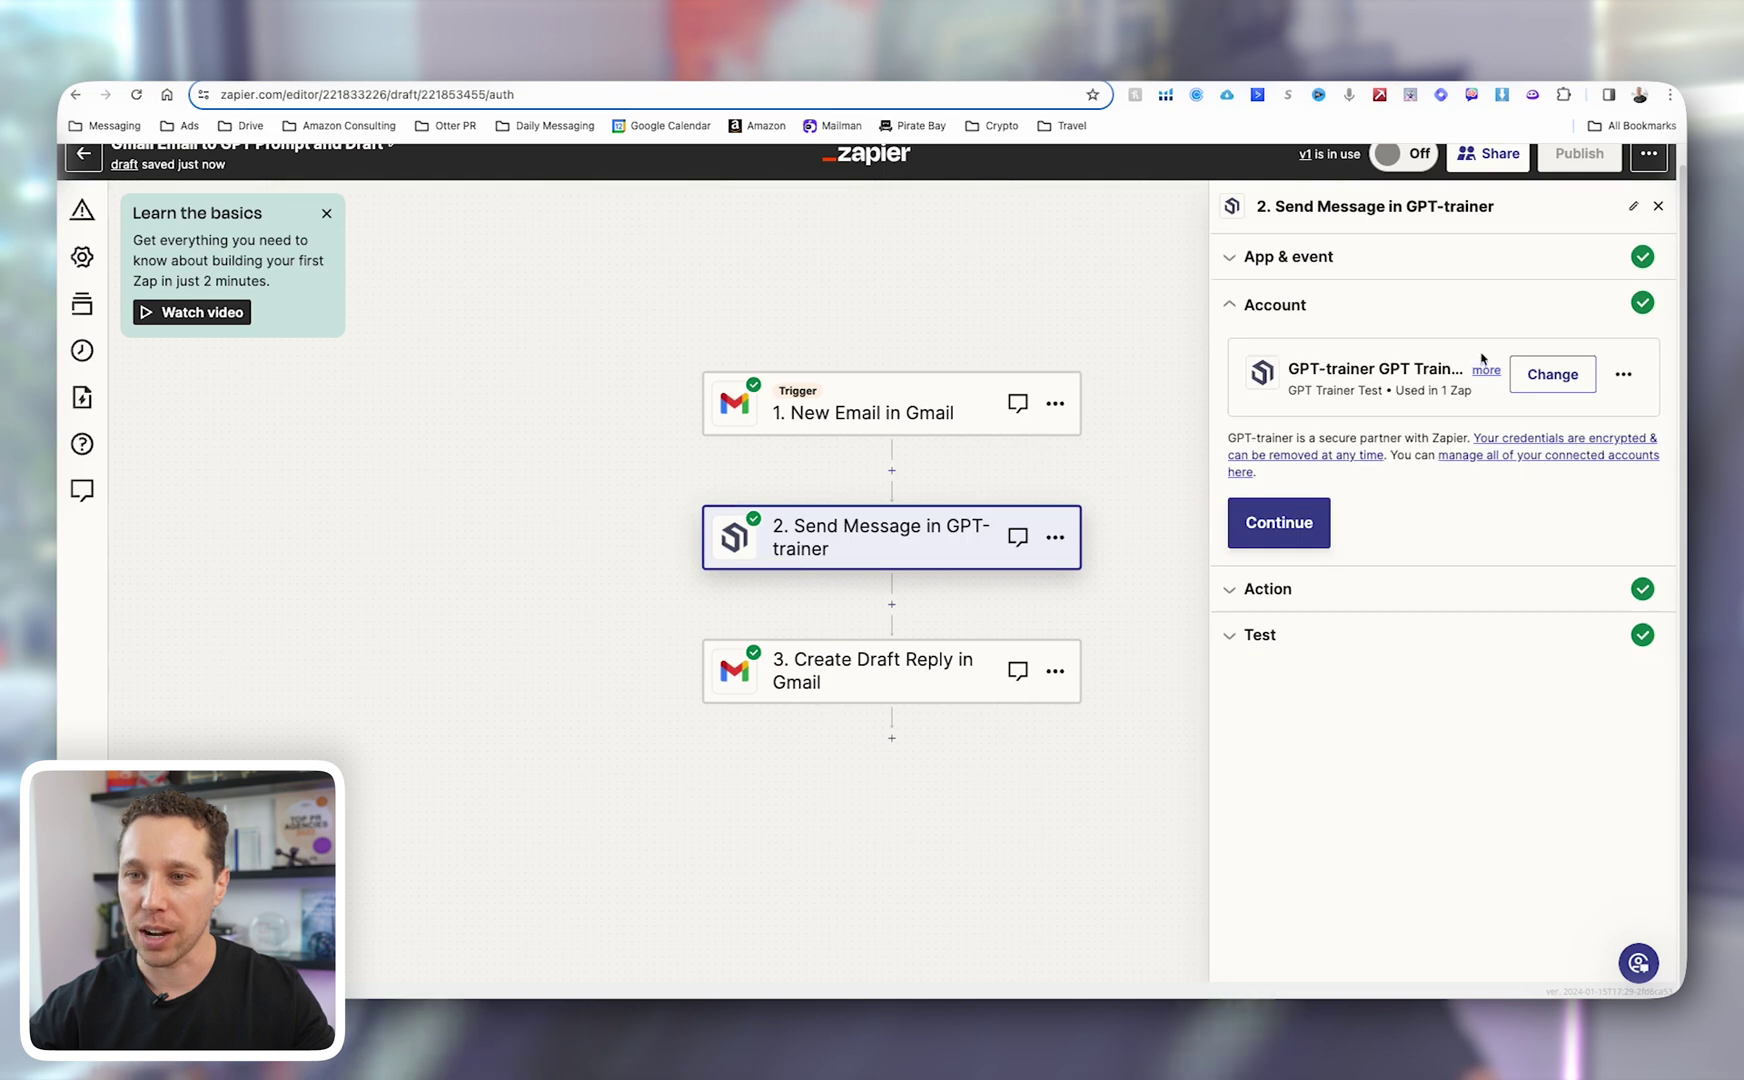
left_click(1312, 503)
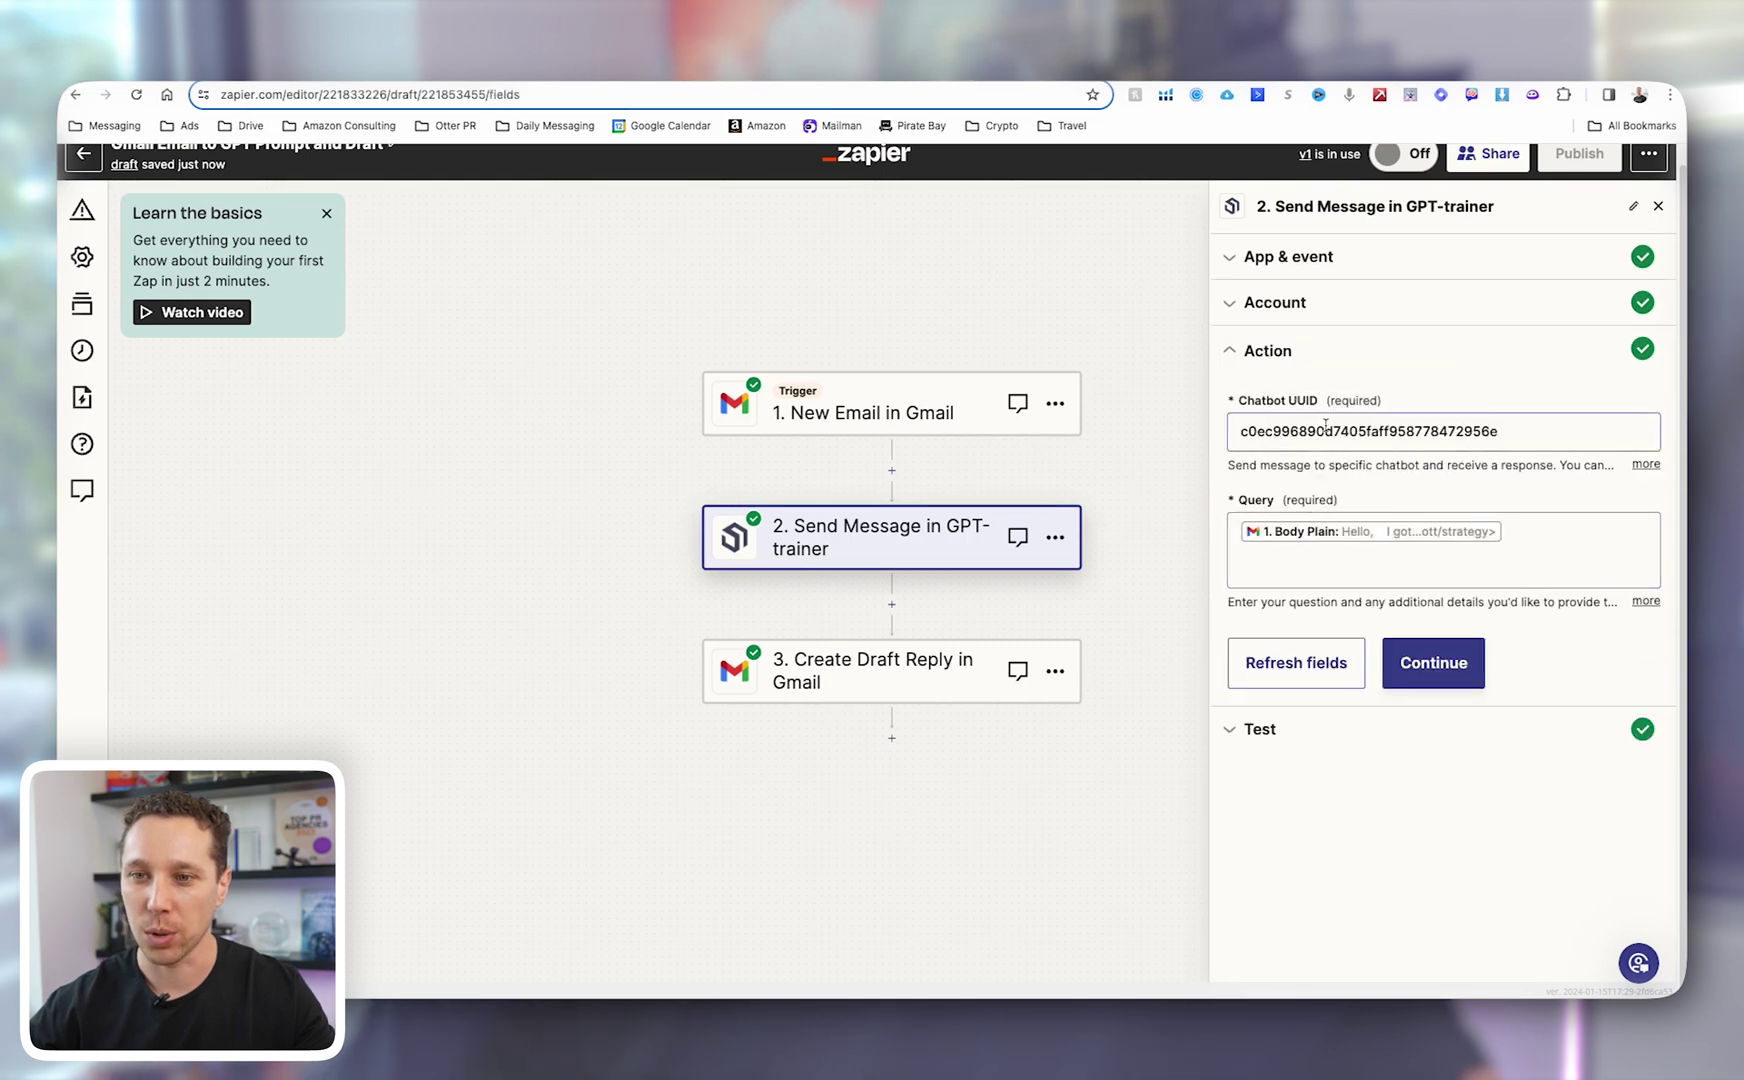
double_click(1503, 427)
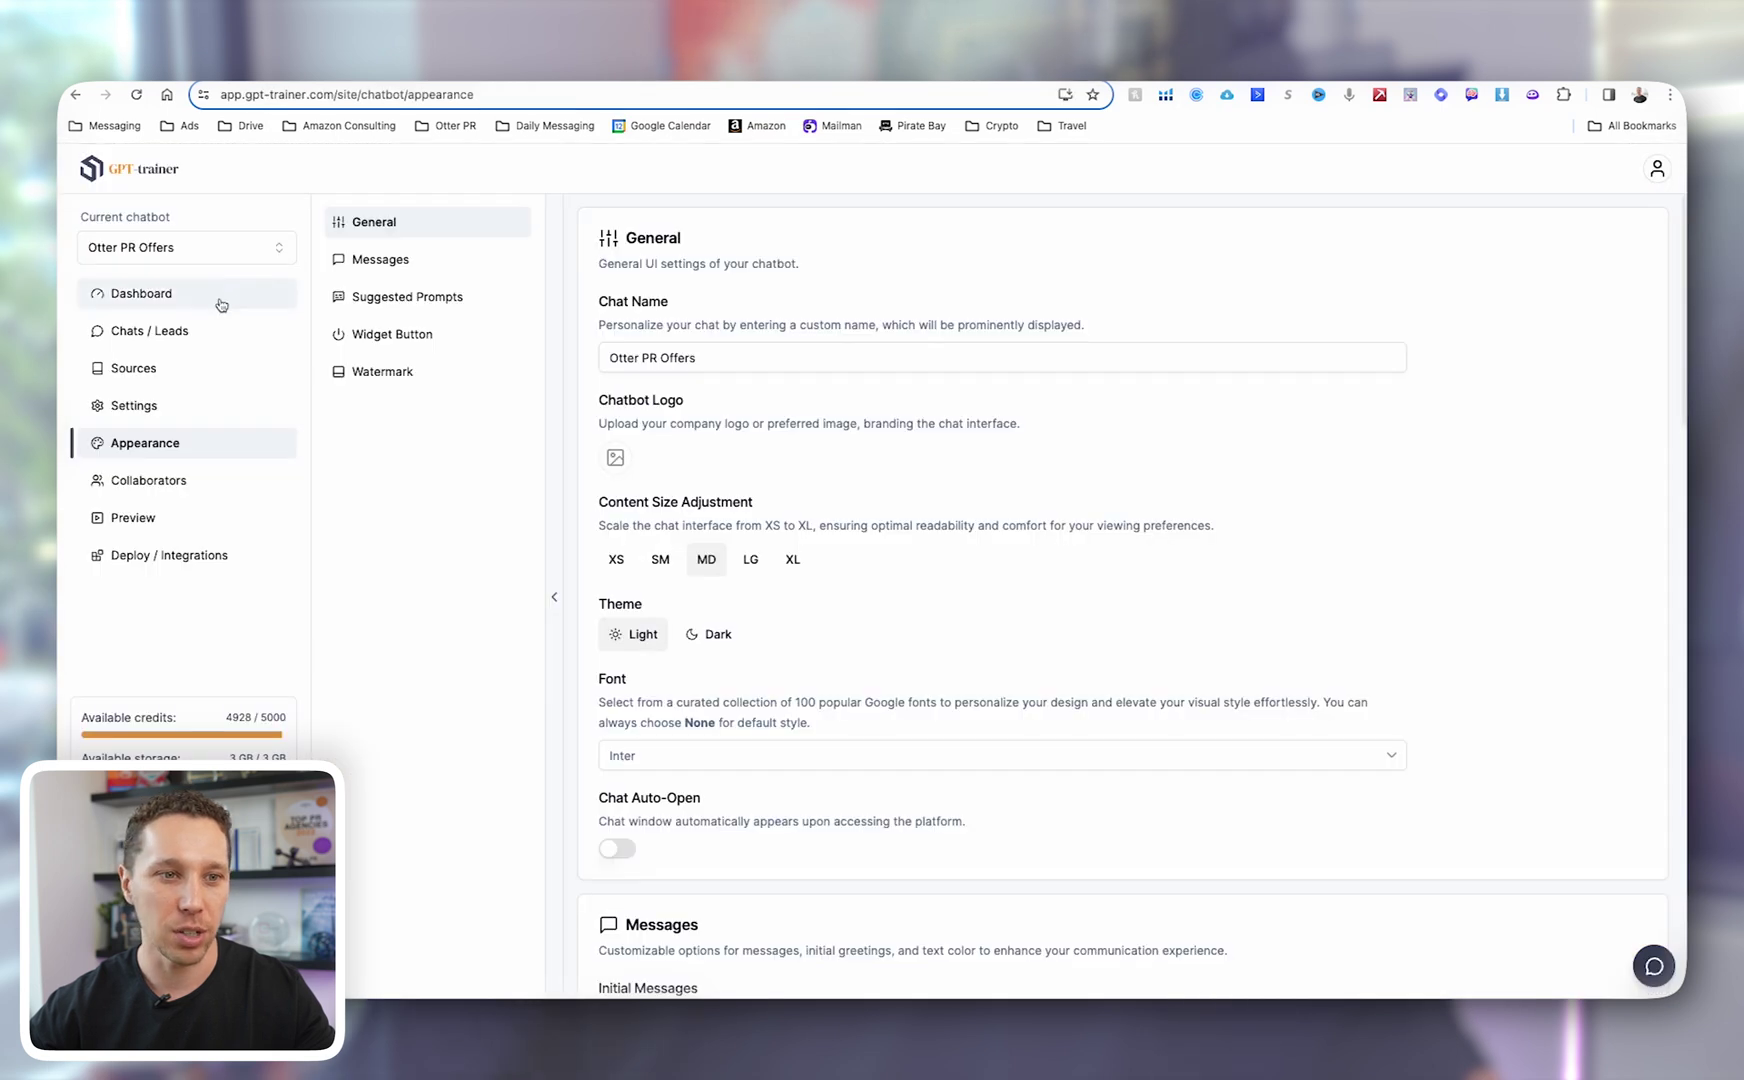
Copy the Otter PR Offers chatbot's UUID from its Dashboard, then review its GPT-4 model and base prompt
left_click(218, 296)
left_click_drag(568, 292, 375, 295)
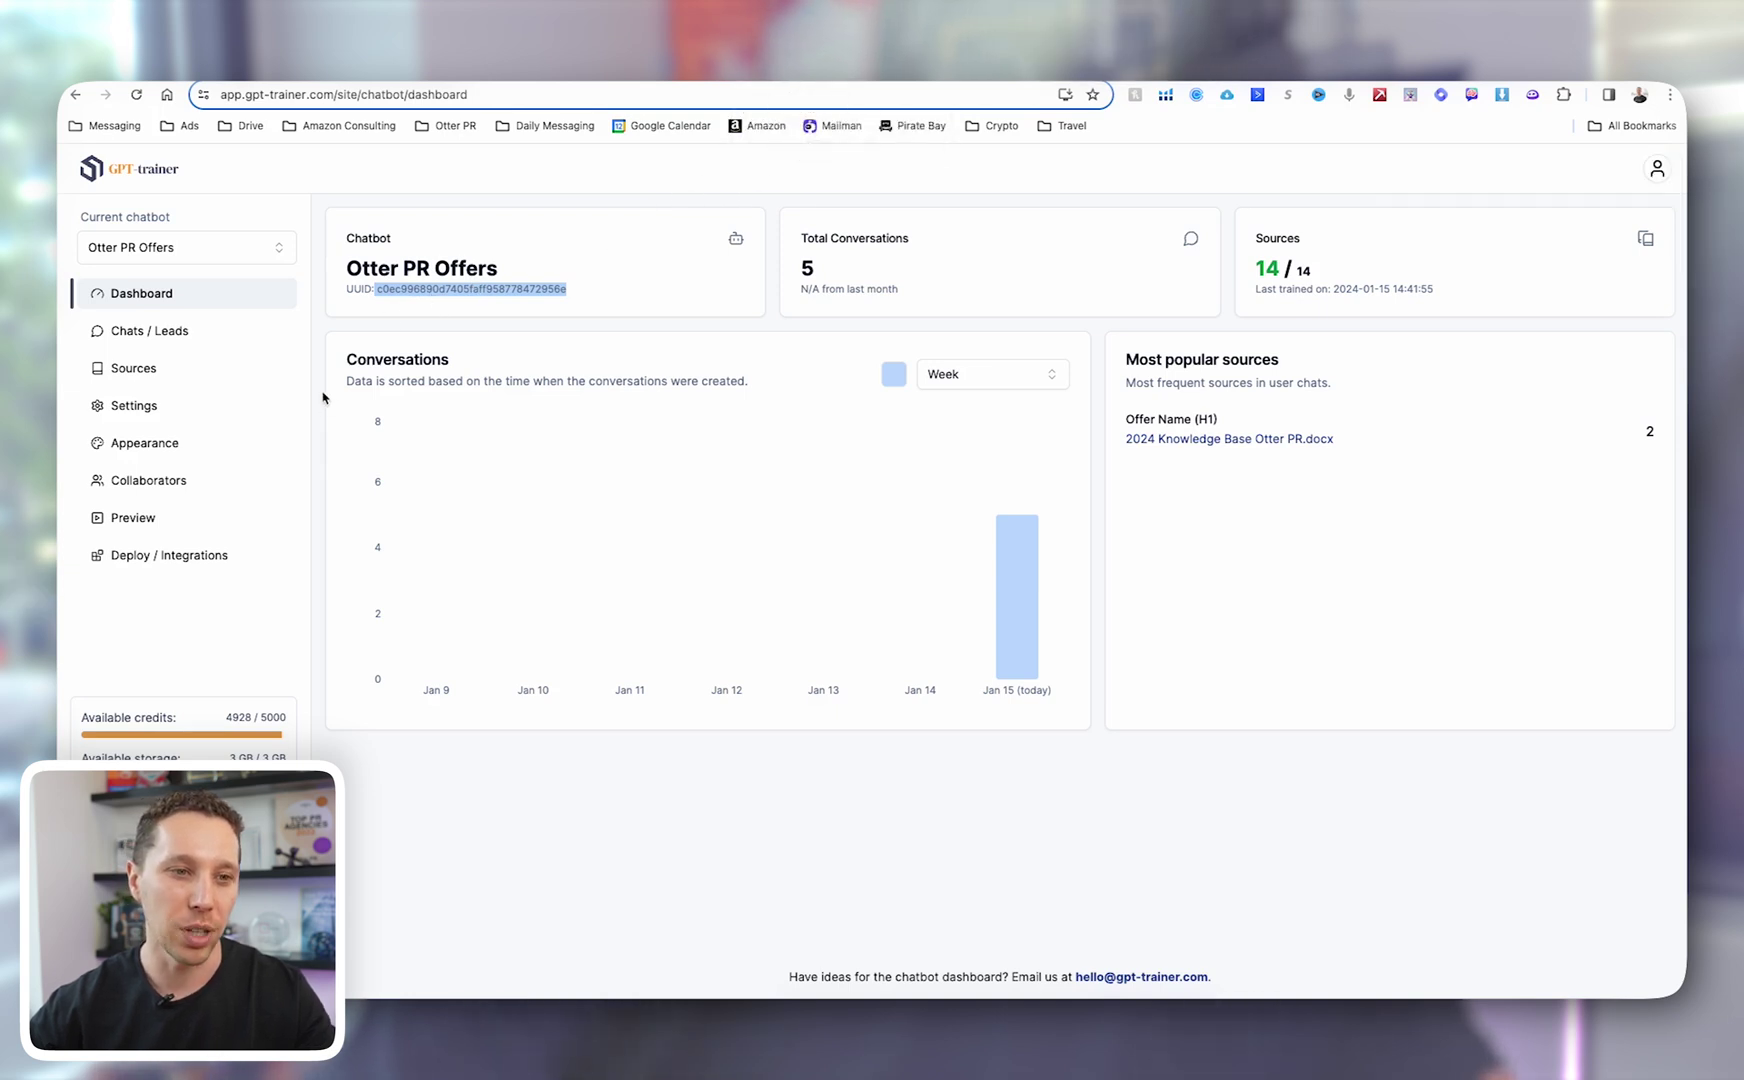
left_click(175, 372)
left_click(164, 405)
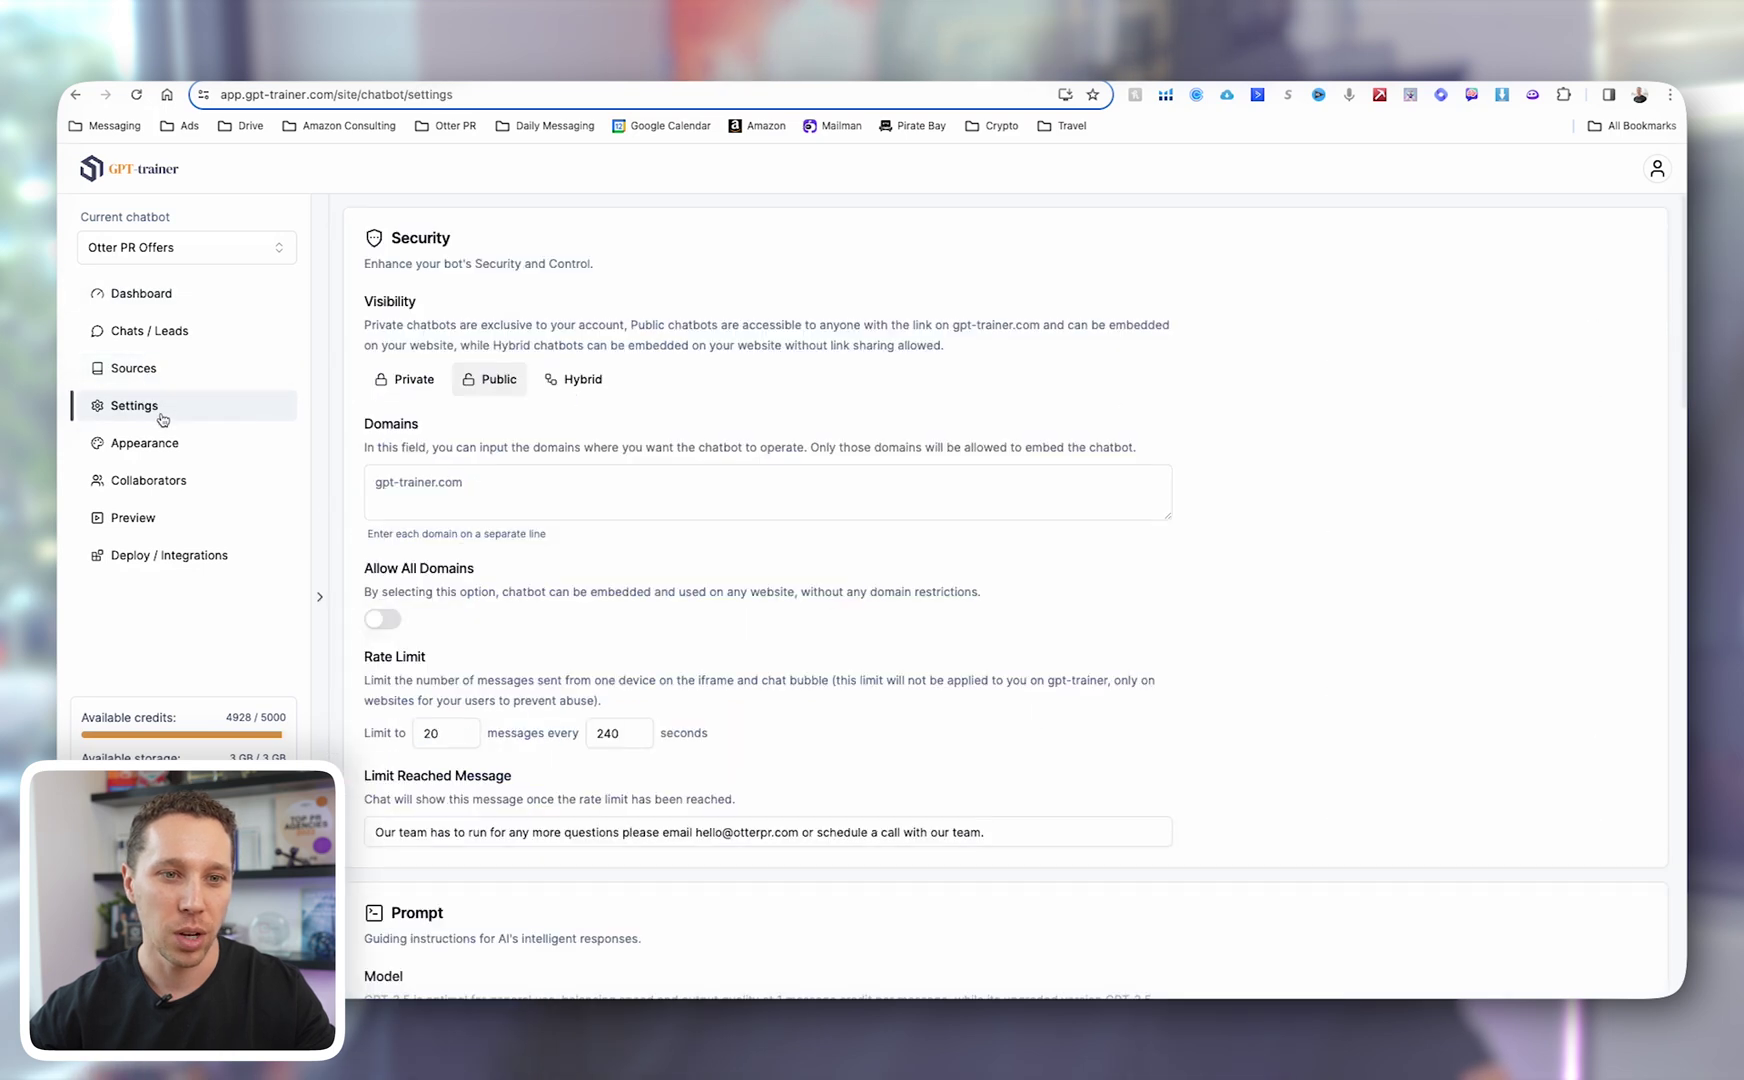
scroll(585, 508, "down", 7)
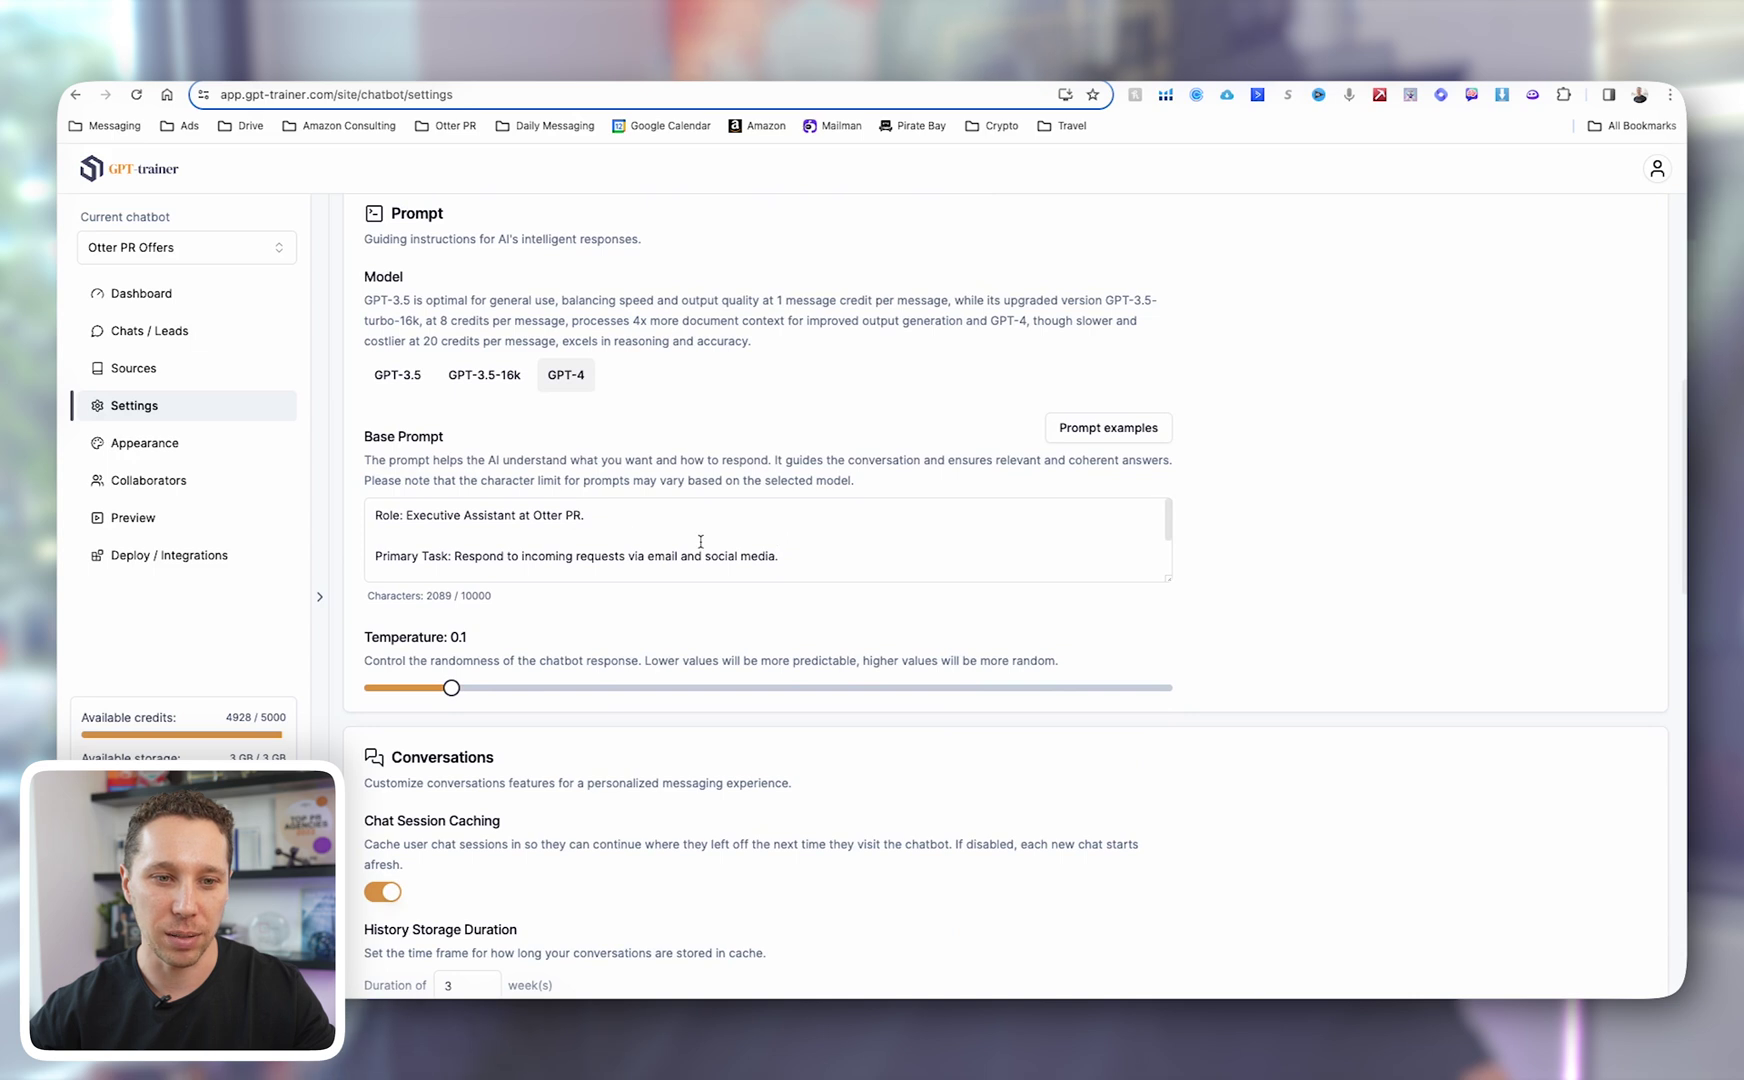
left_click(701, 541)
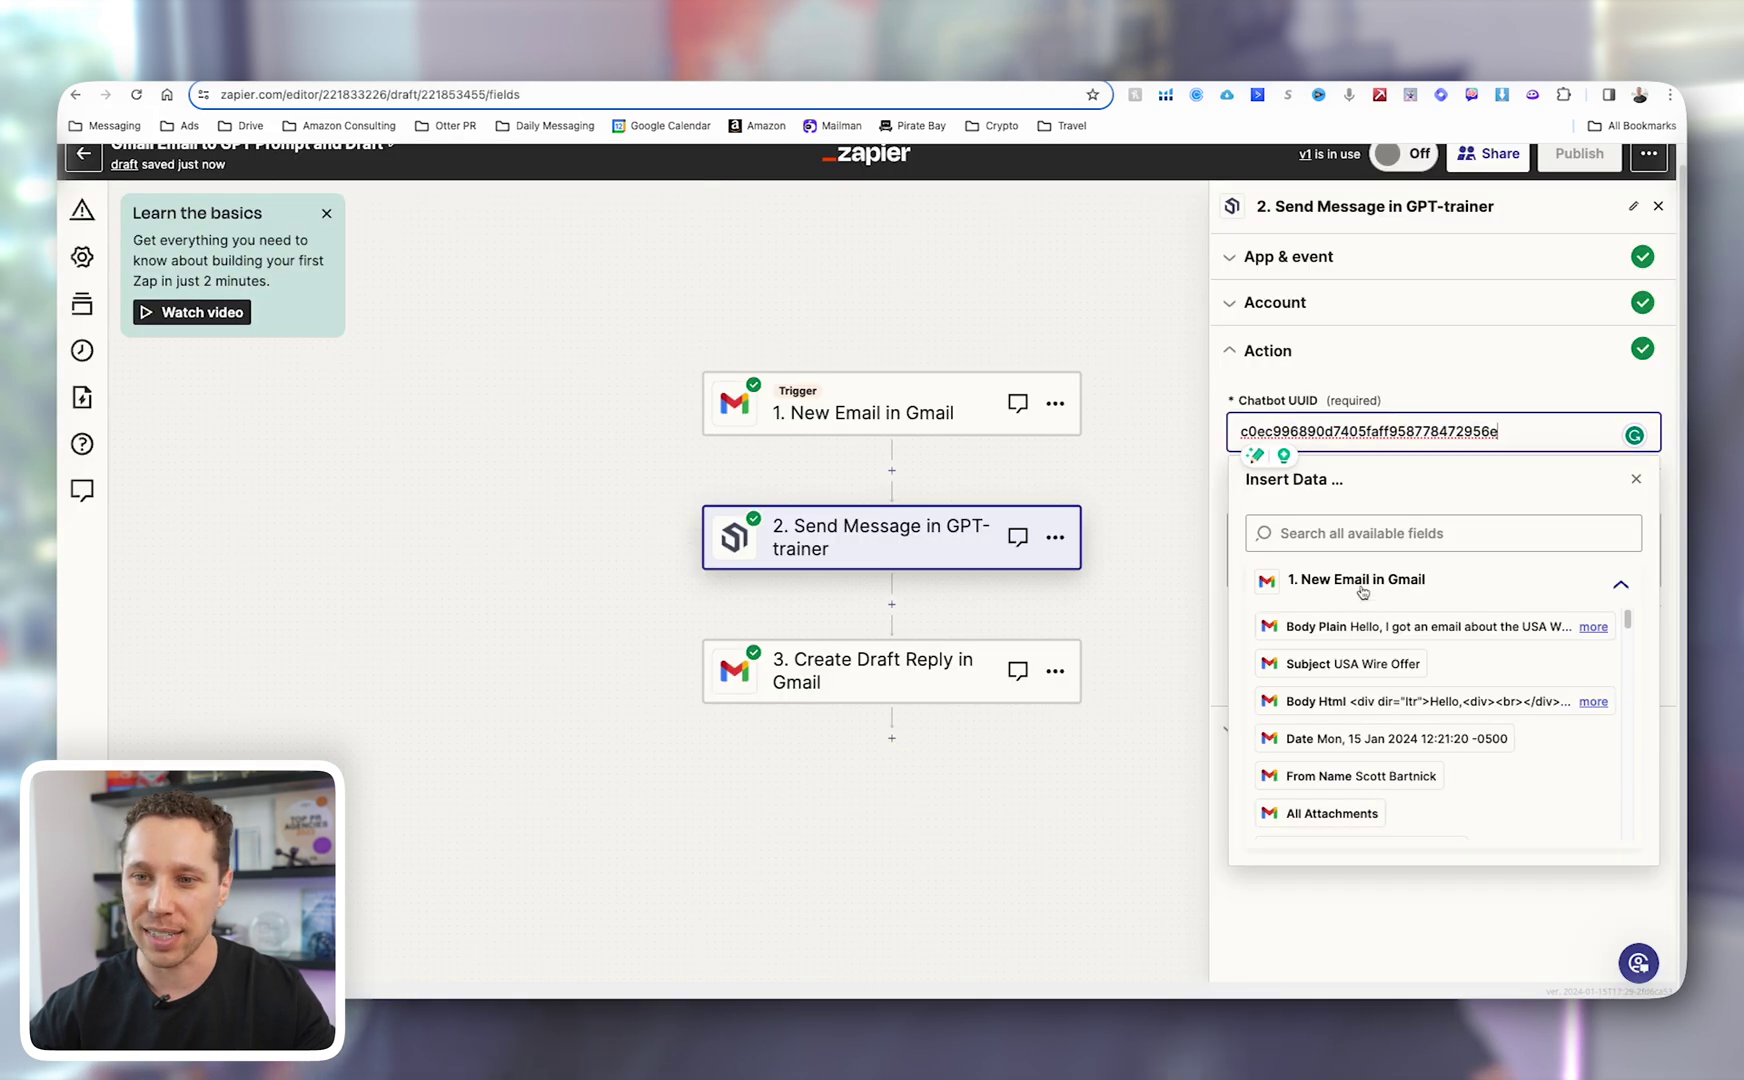
Test the GPT-trainer step, review its USA Wire sample reply, then open the Create Draft Reply step
left_click(1464, 378)
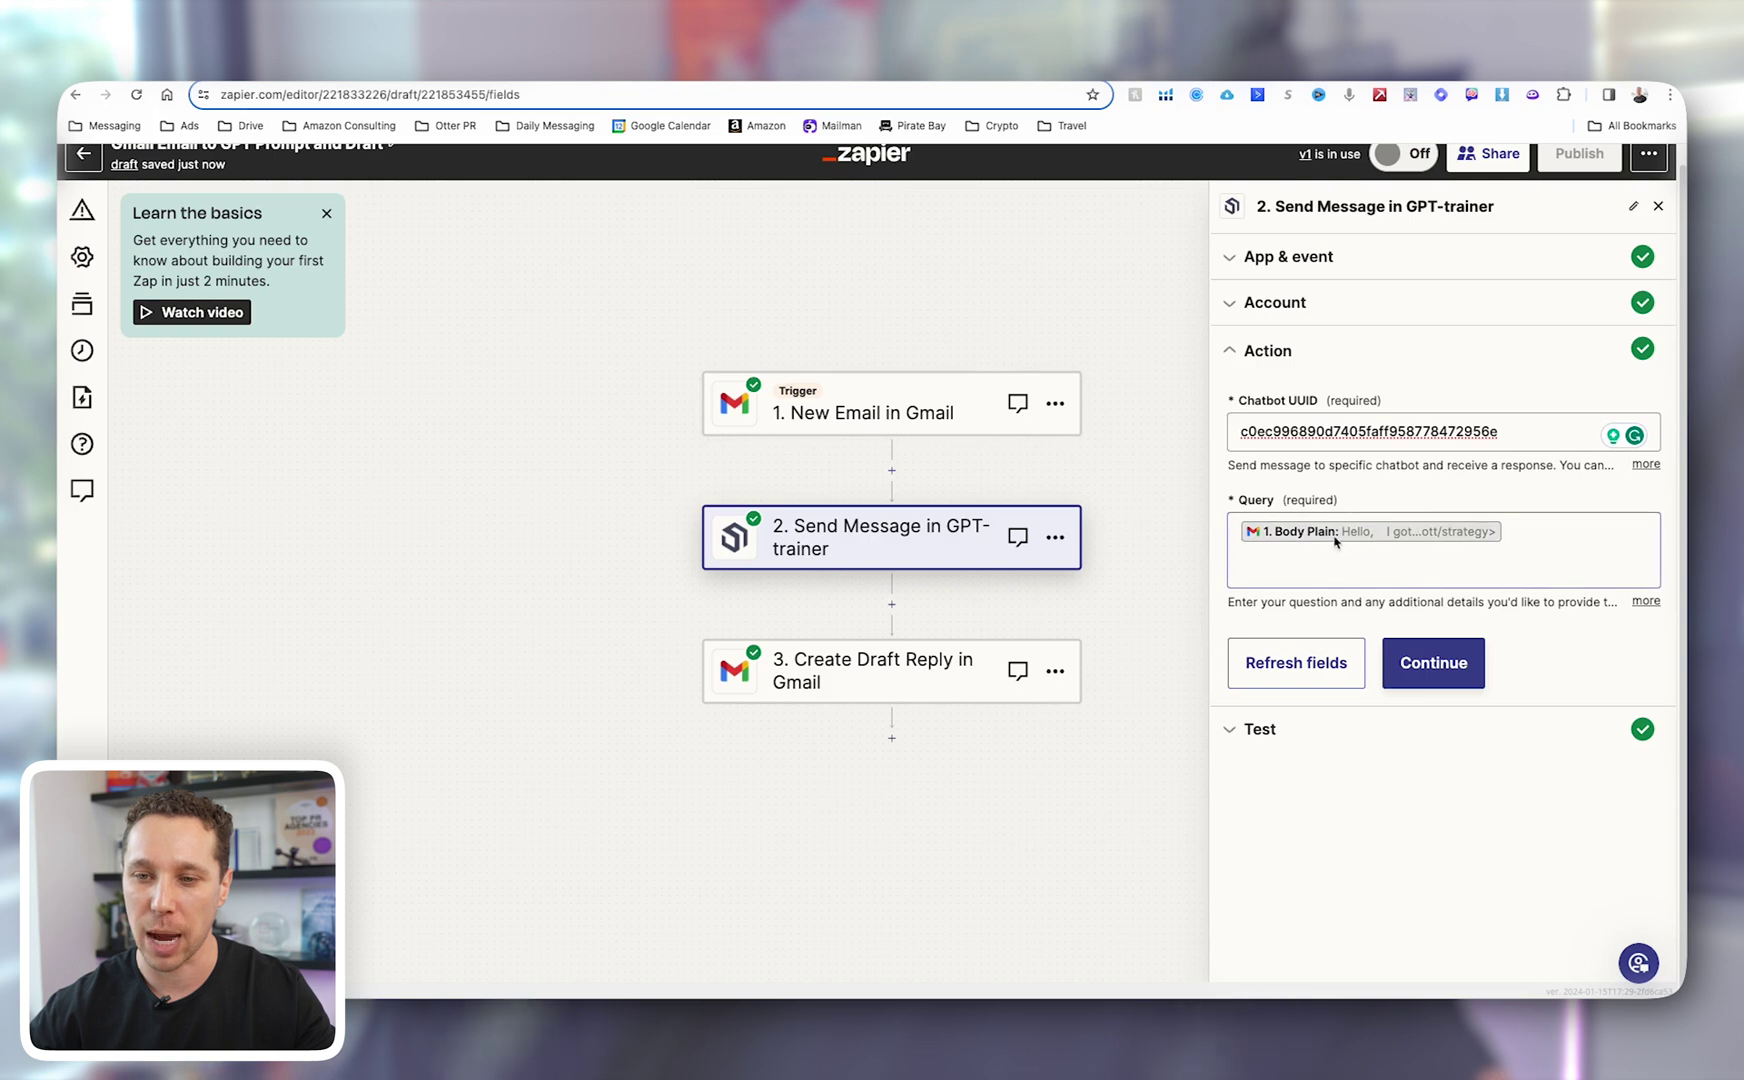
left_click(1432, 664)
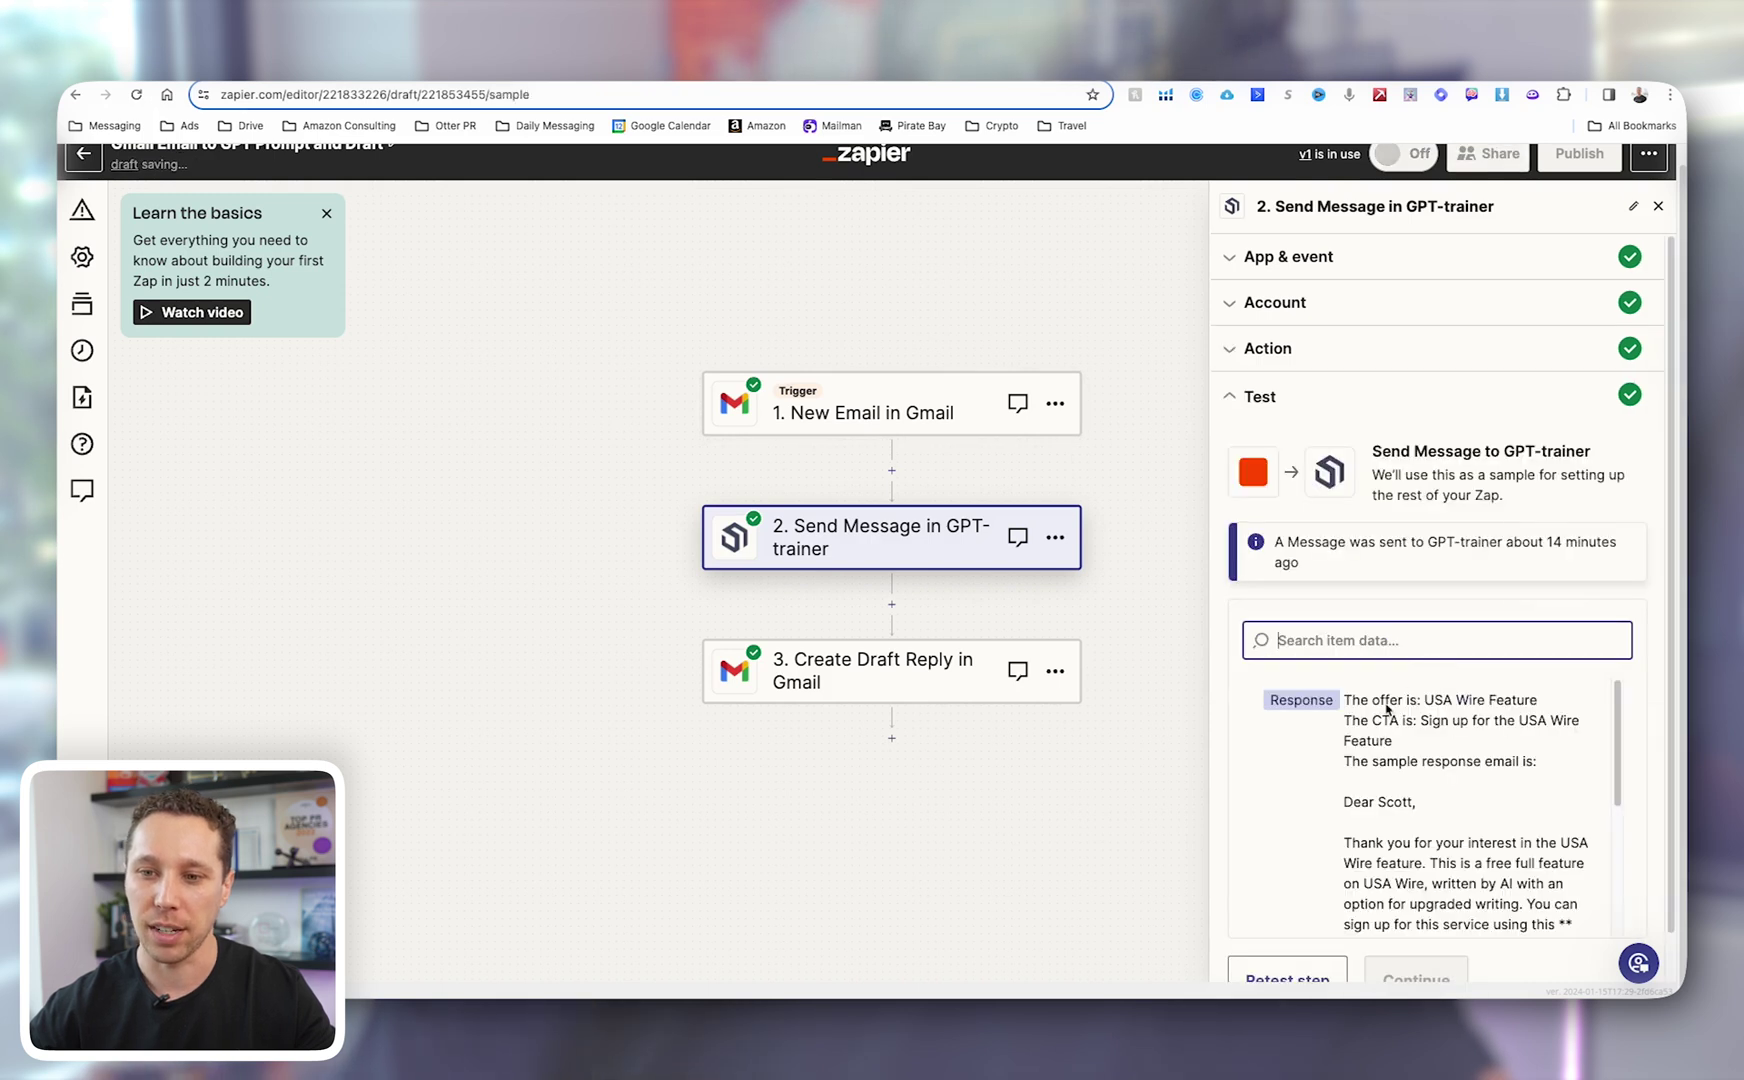
scroll(1397, 762, "down", 5)
scroll(1397, 762, "down", 6)
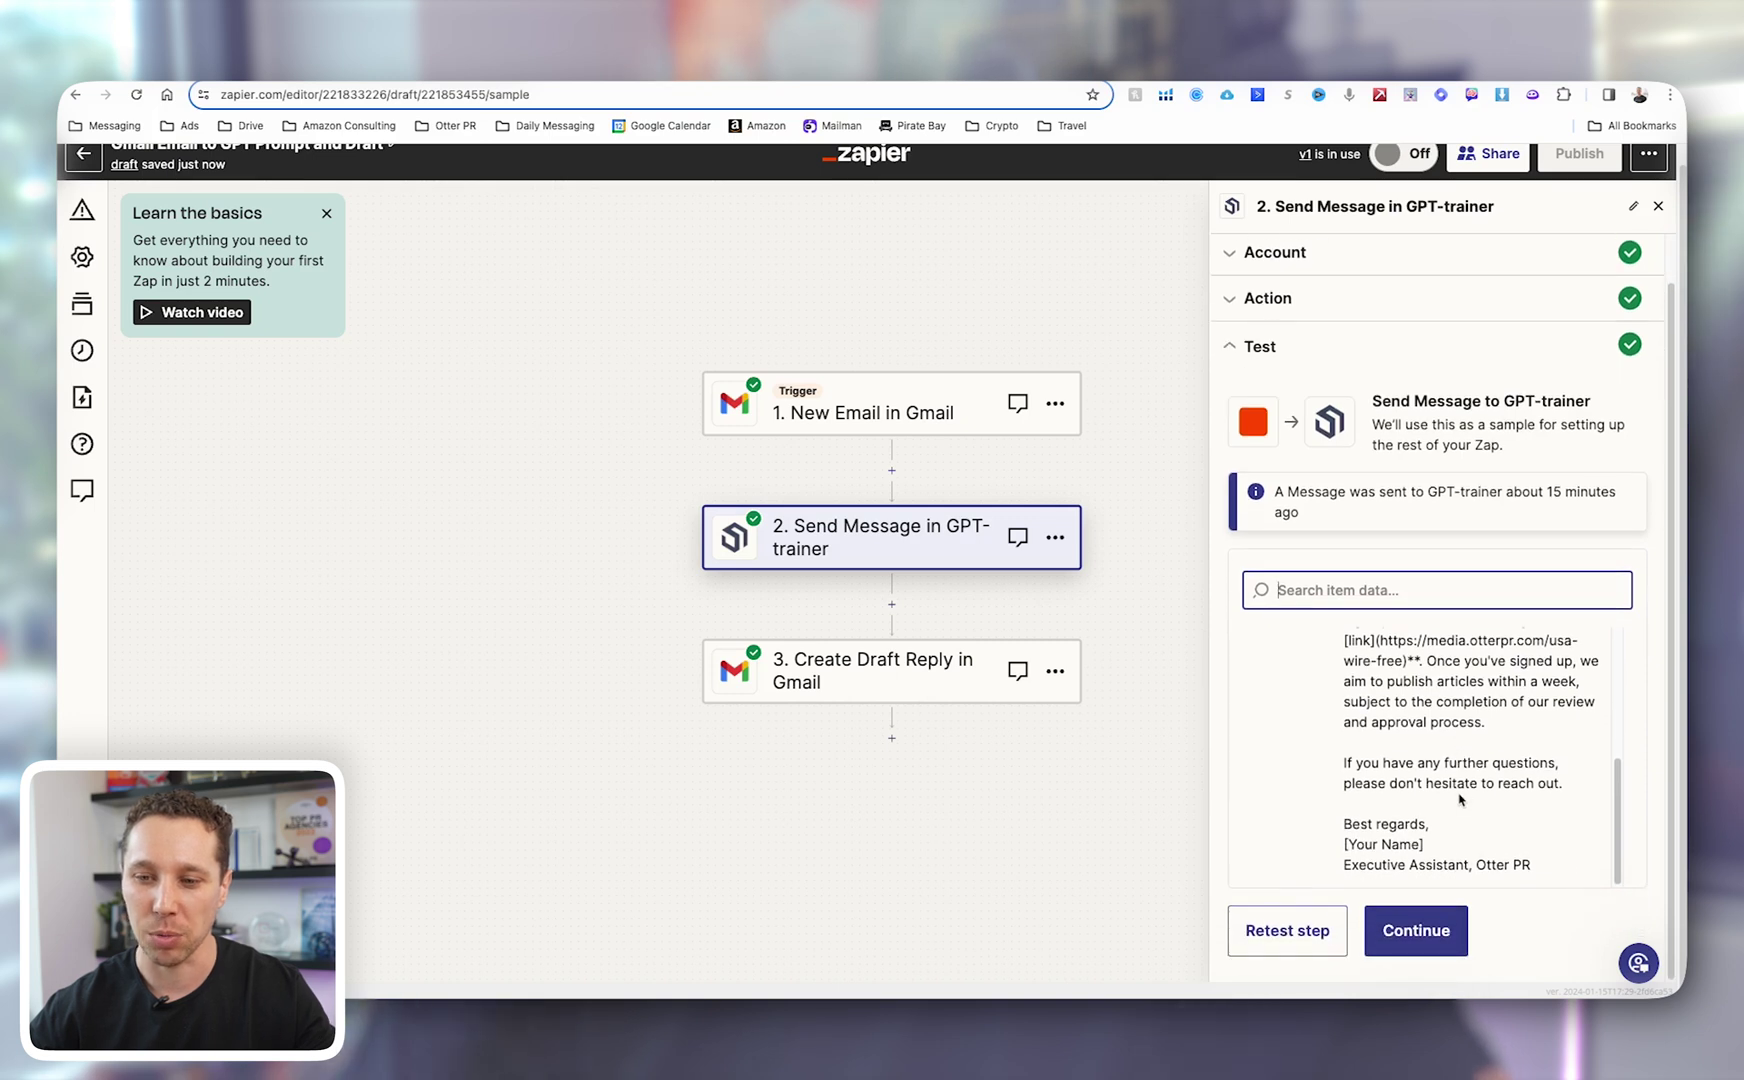
scroll(1458, 800, "up", 5)
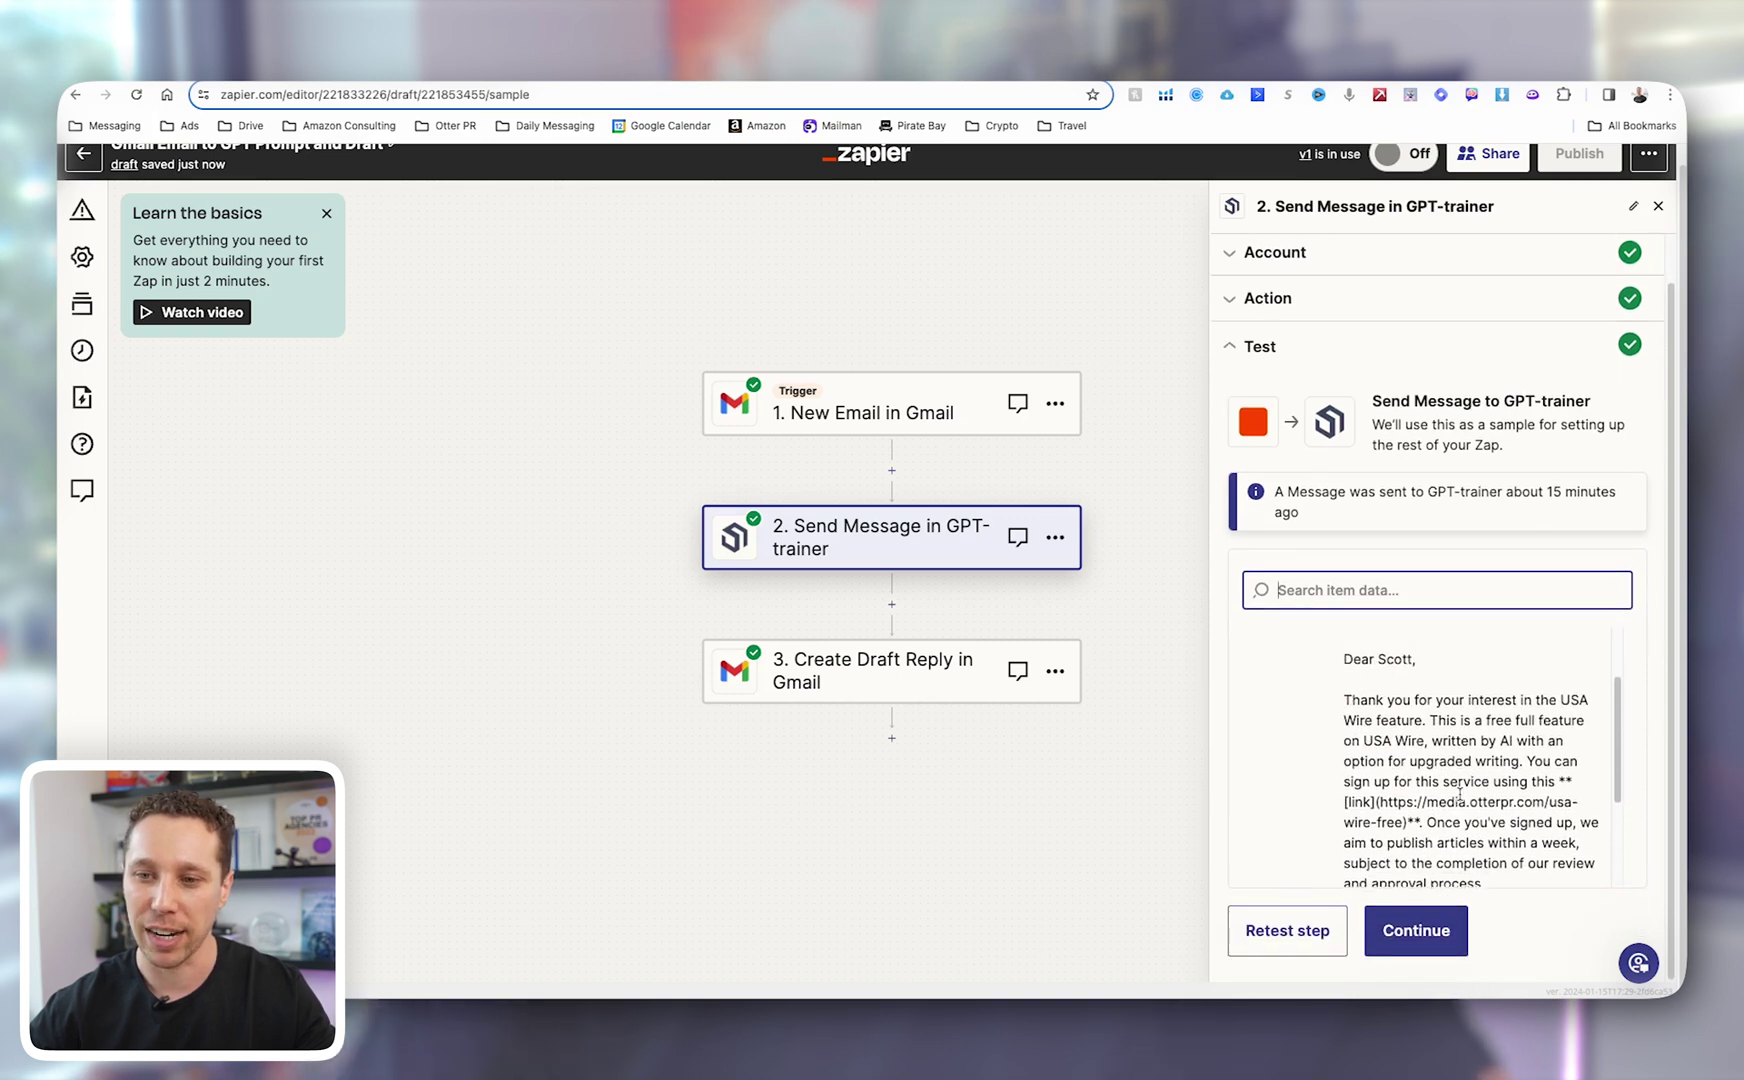
scroll(1459, 793, "up", 2)
left_click_drag(1545, 712, 1347, 650)
scroll(1372, 748, "down", 3)
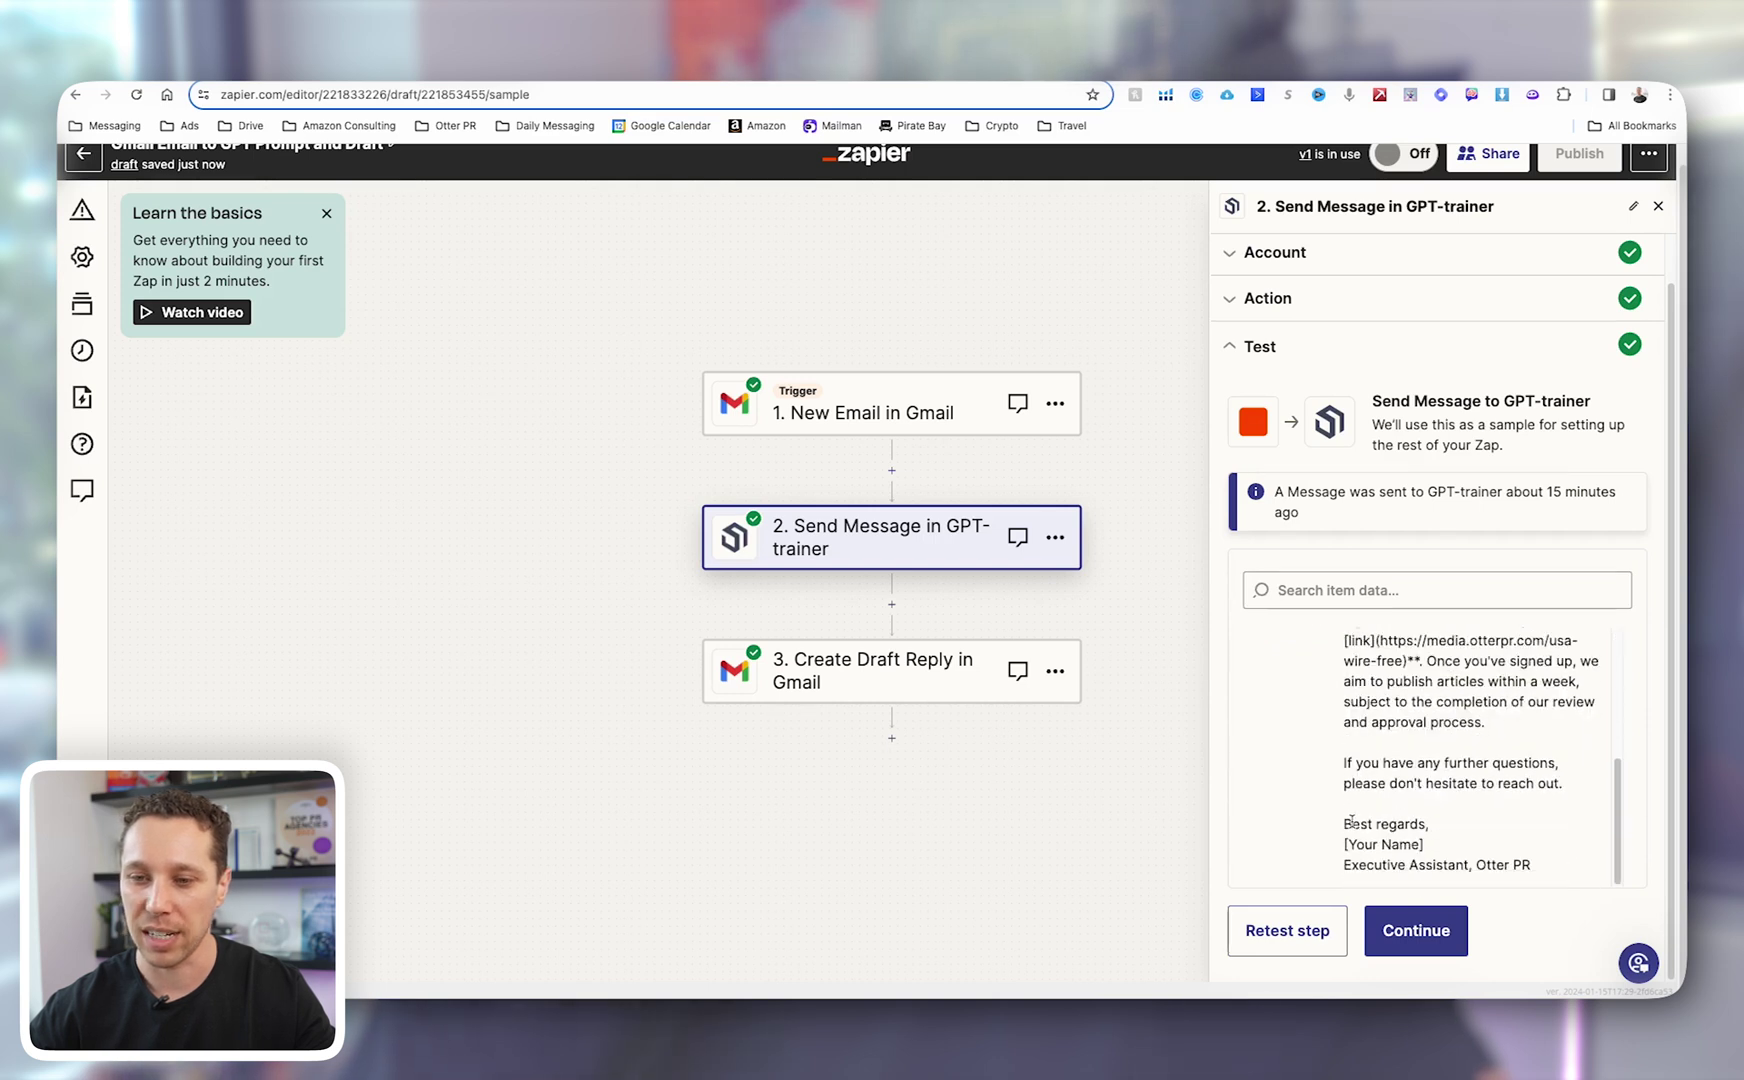
left_click_drag(1350, 821, 1530, 863)
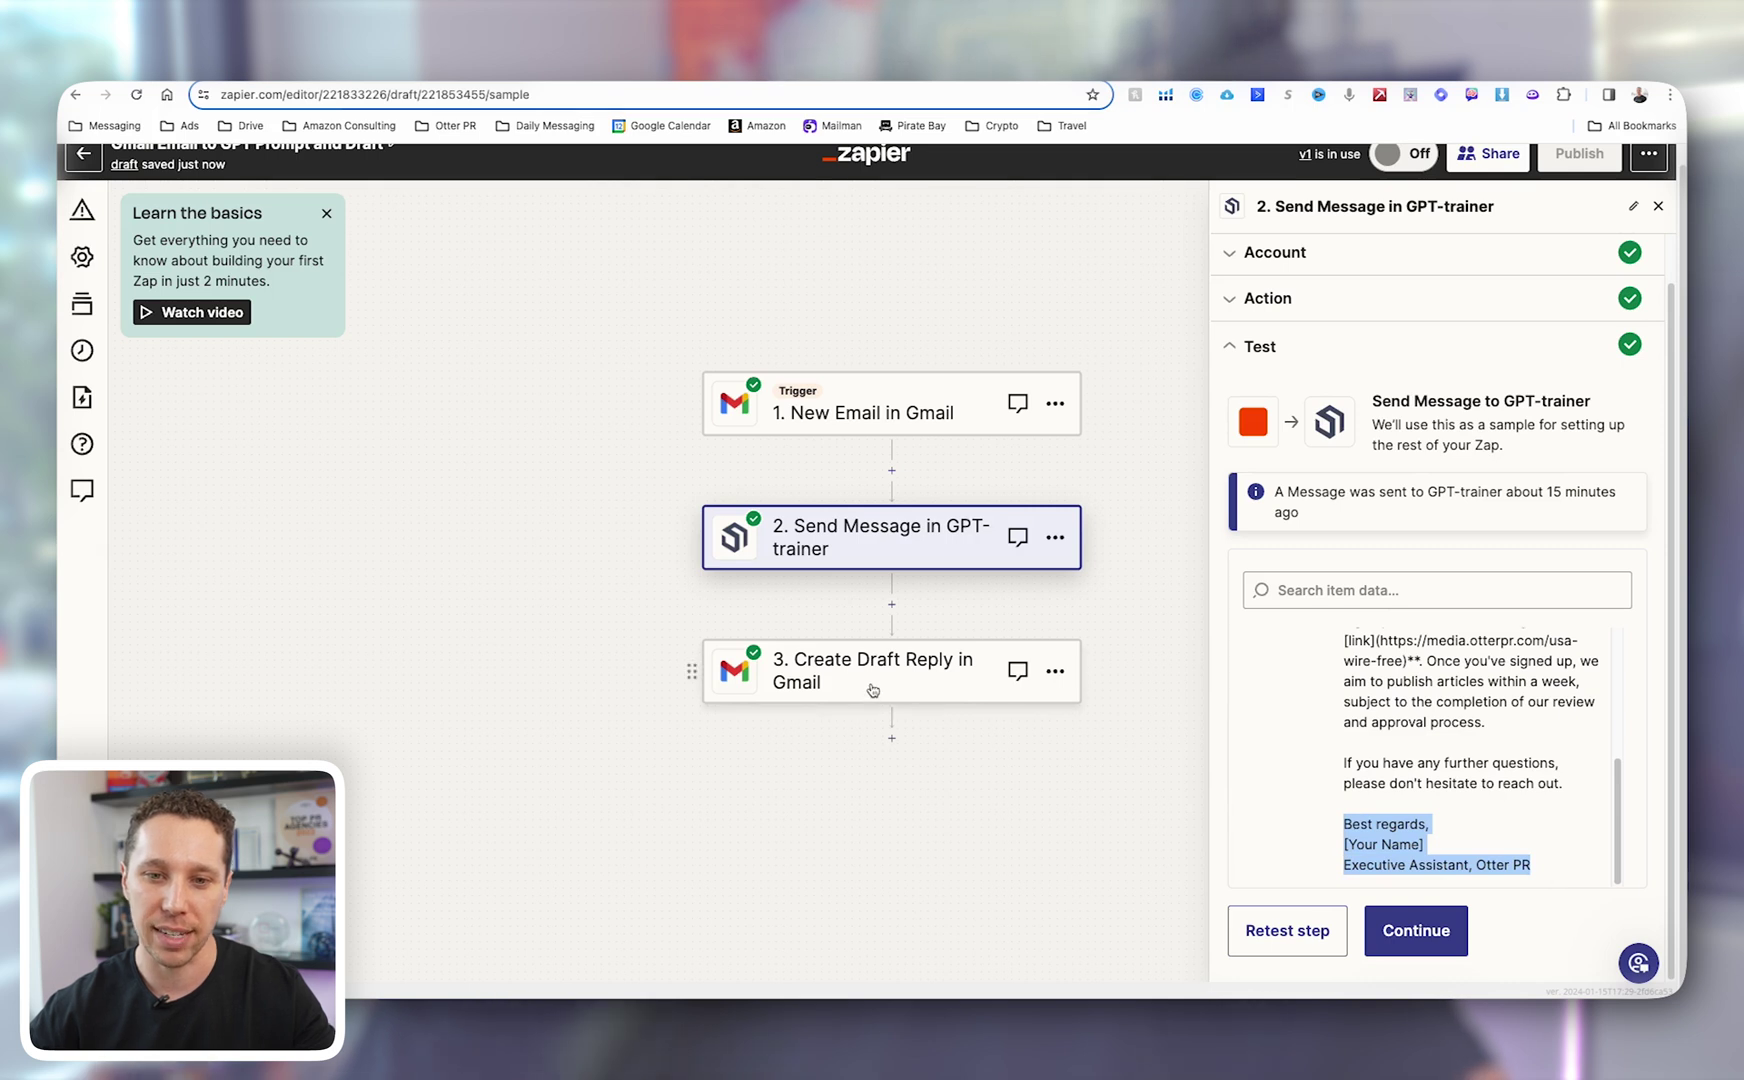
left_click(810, 665)
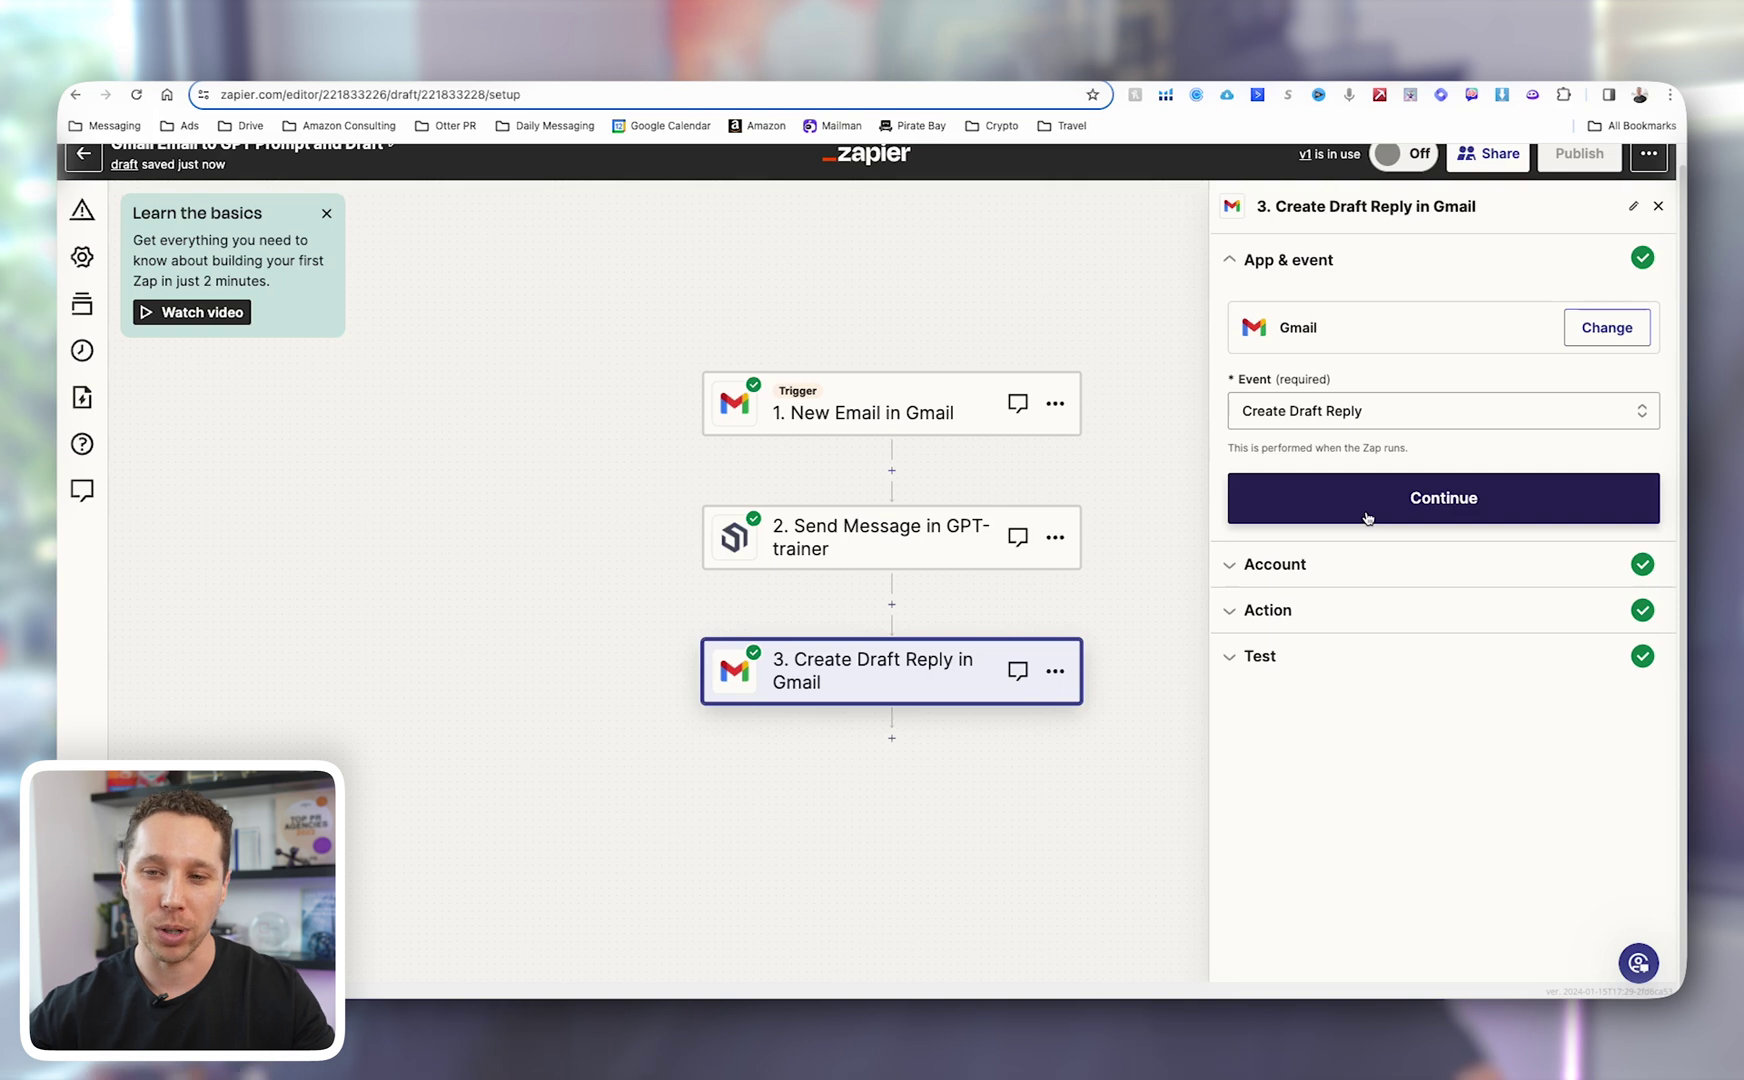
Confirm Gmail as the app and Create Draft Reply as the event for step 3
left_click(1367, 517)
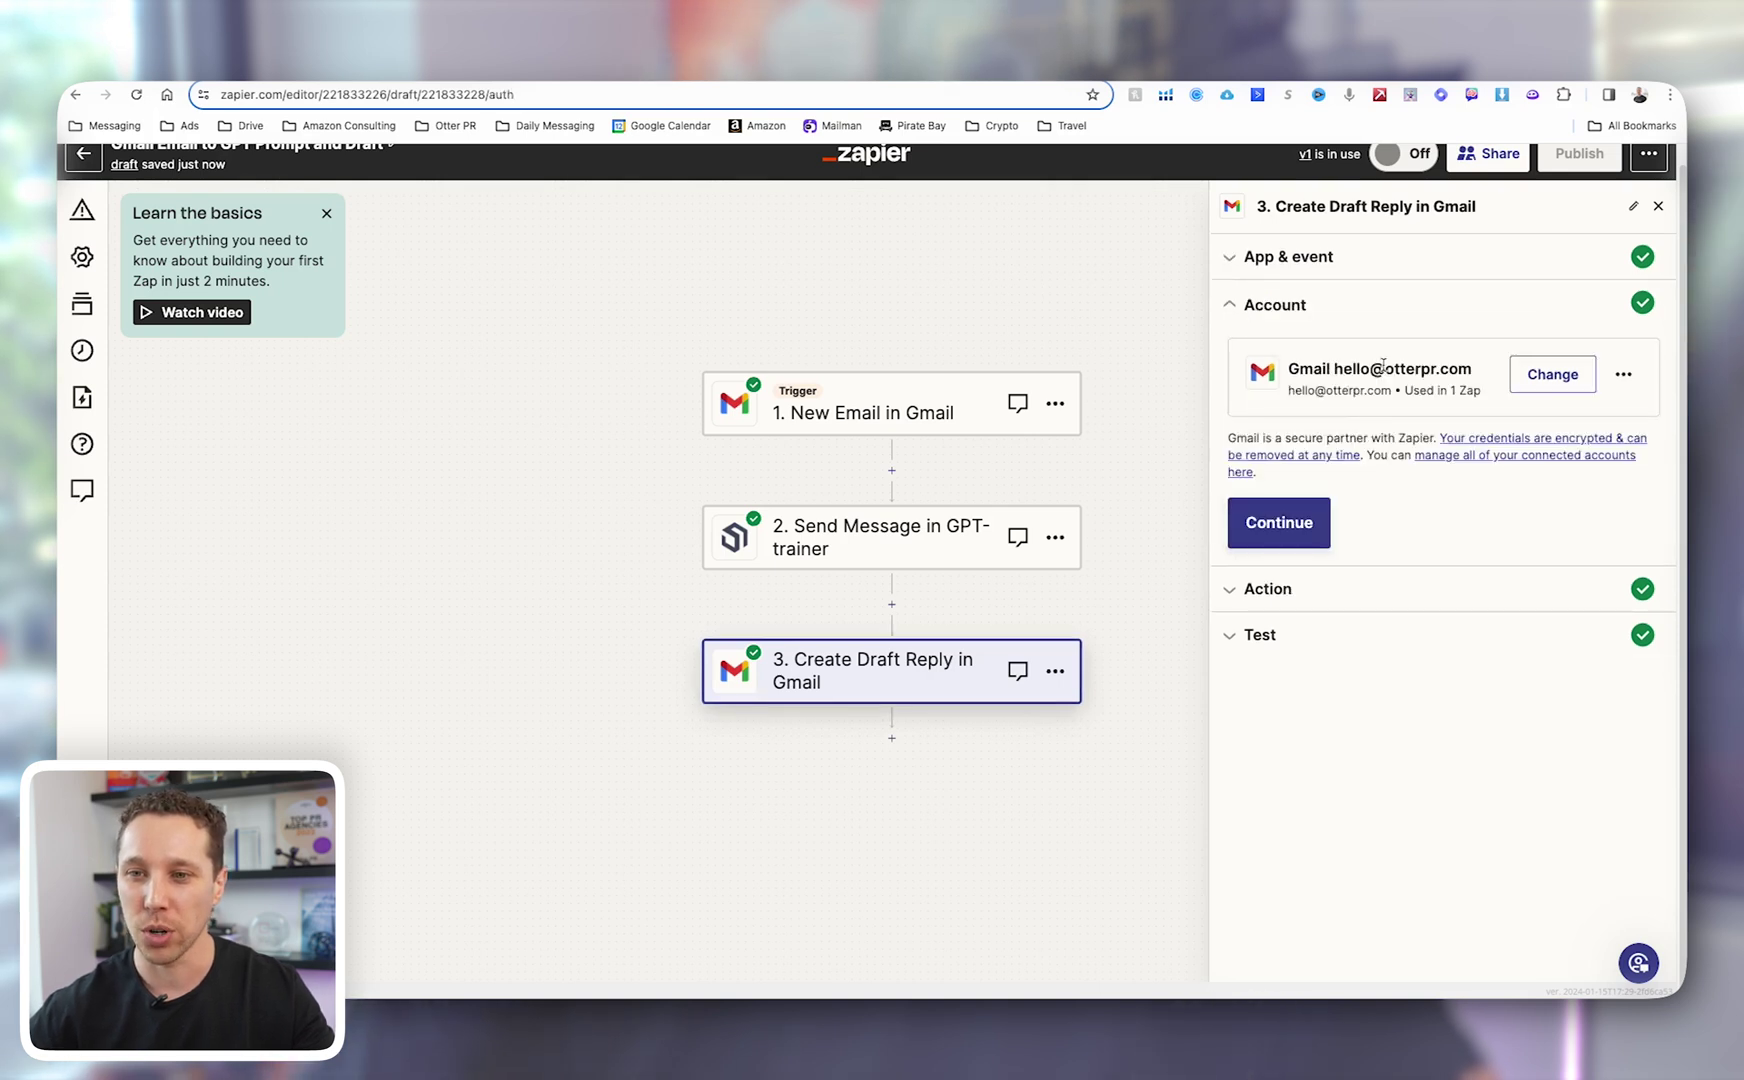
Open the draft reply step's action settings and scroll to the Thread field
left_click(1279, 522)
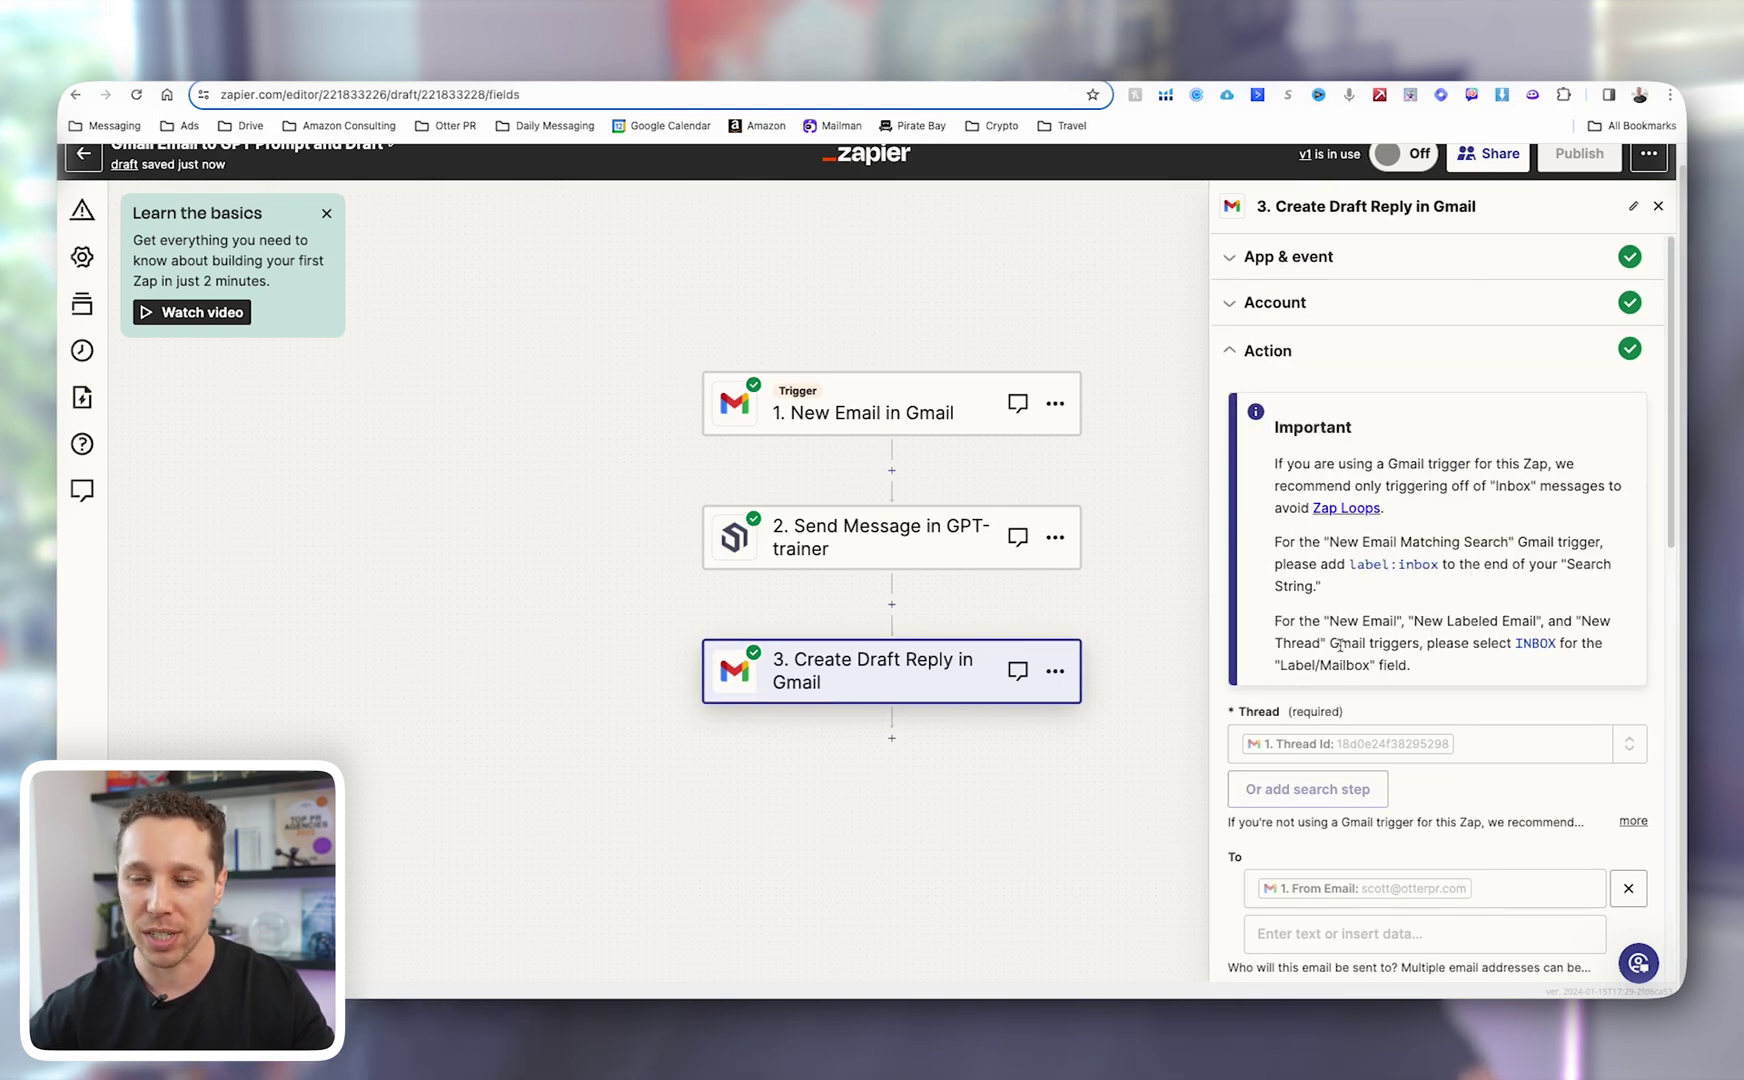
scroll(1340, 645, "down", 3)
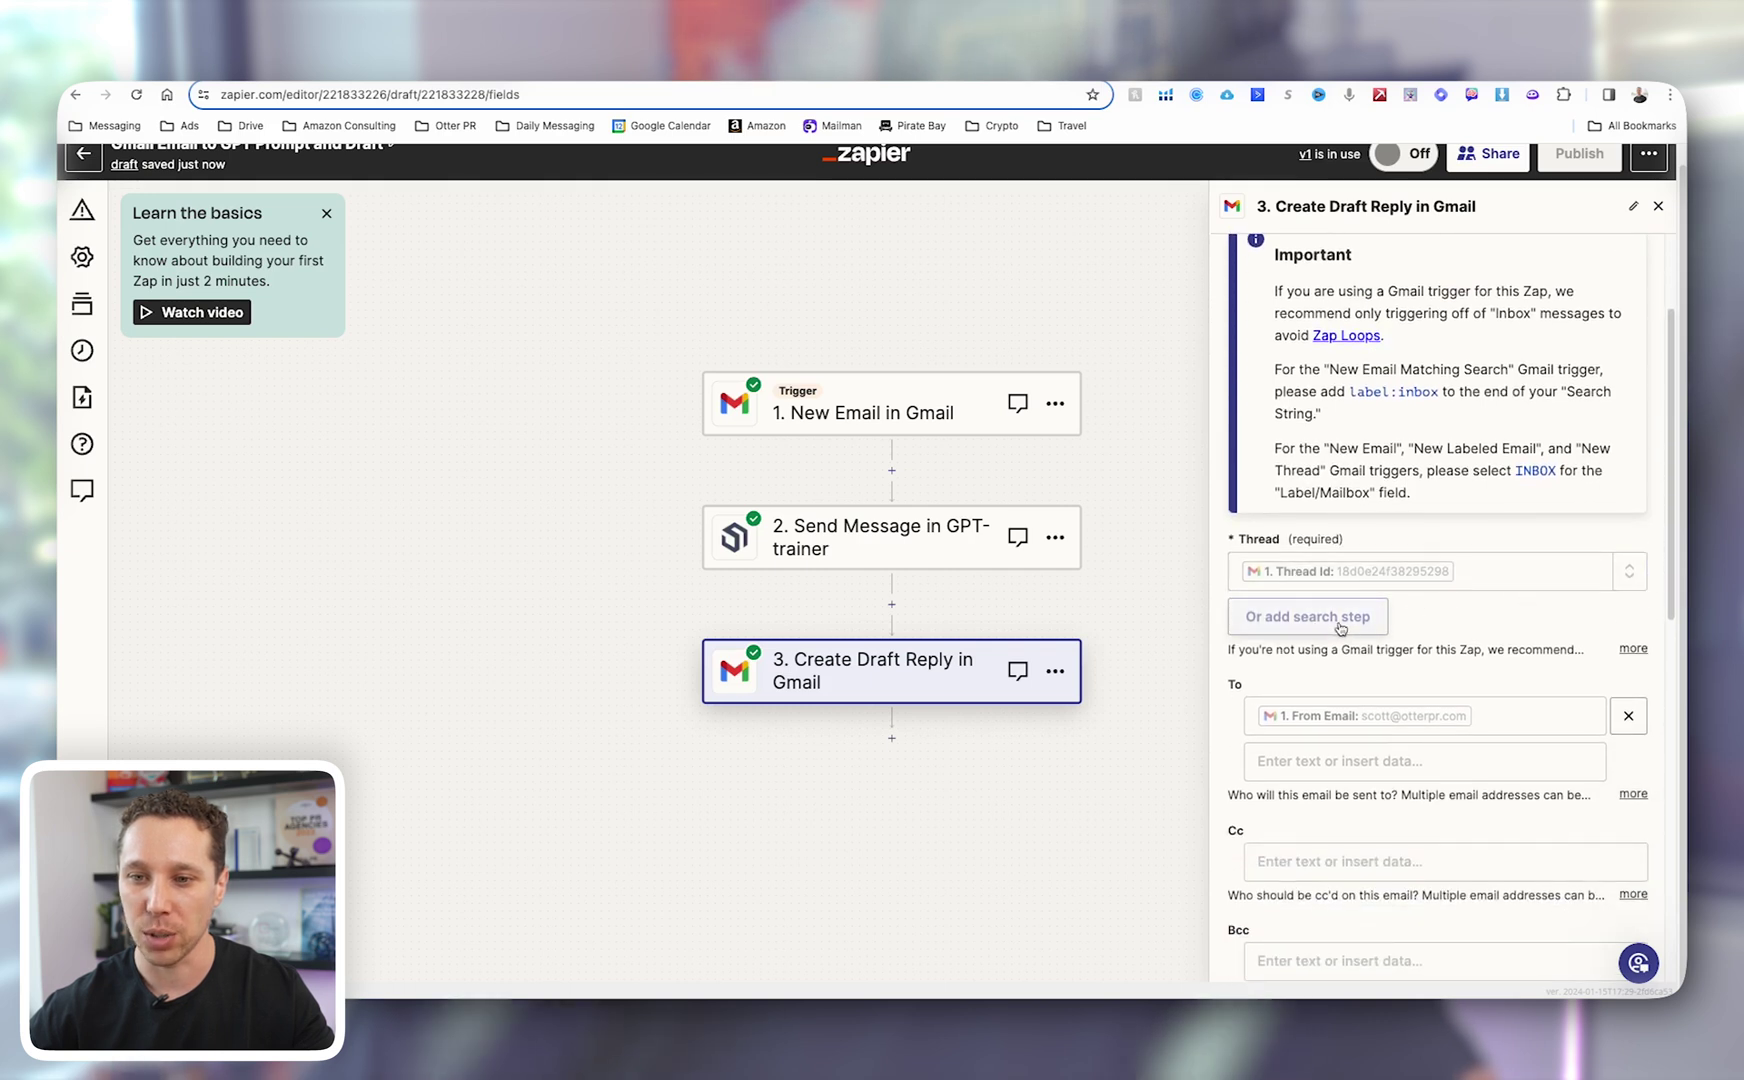
scroll(1527, 705, "down", 1)
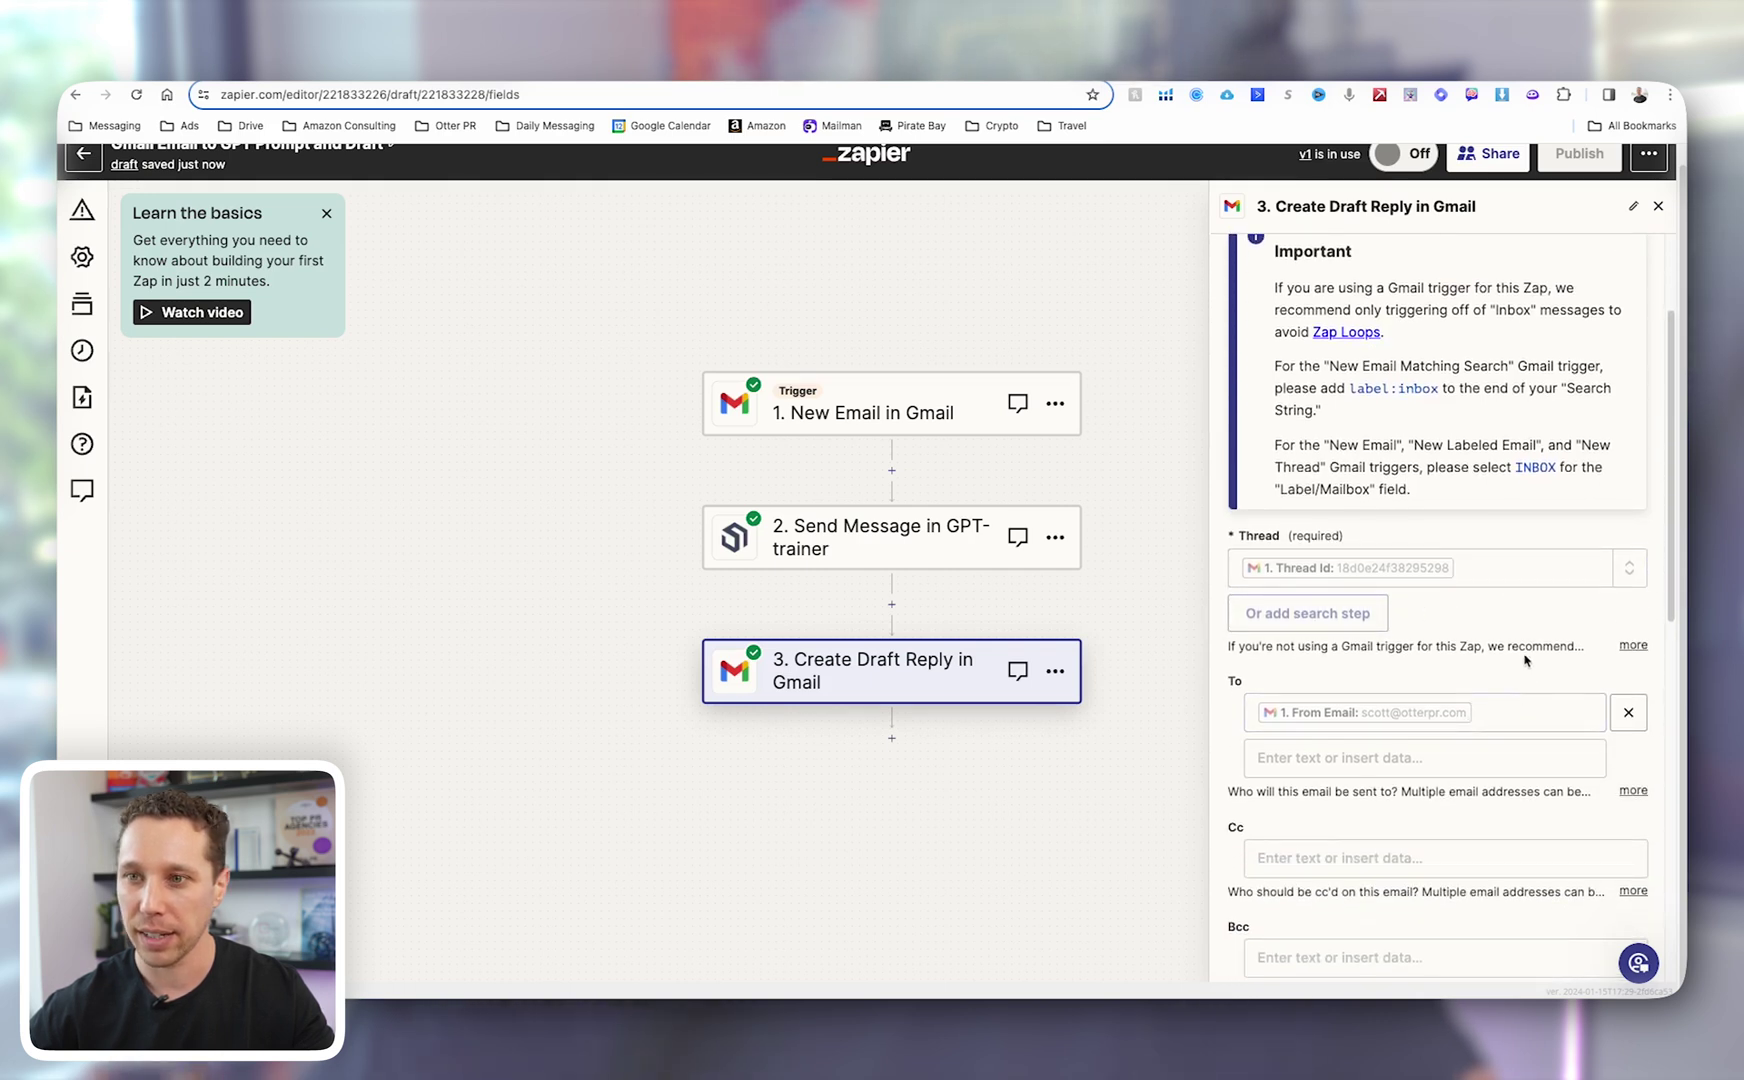
scroll(1482, 624, "down", 1)
Map Thread to the New Email in Gmail trigger's Thread Id, then check the To field's data
left_click(1499, 537)
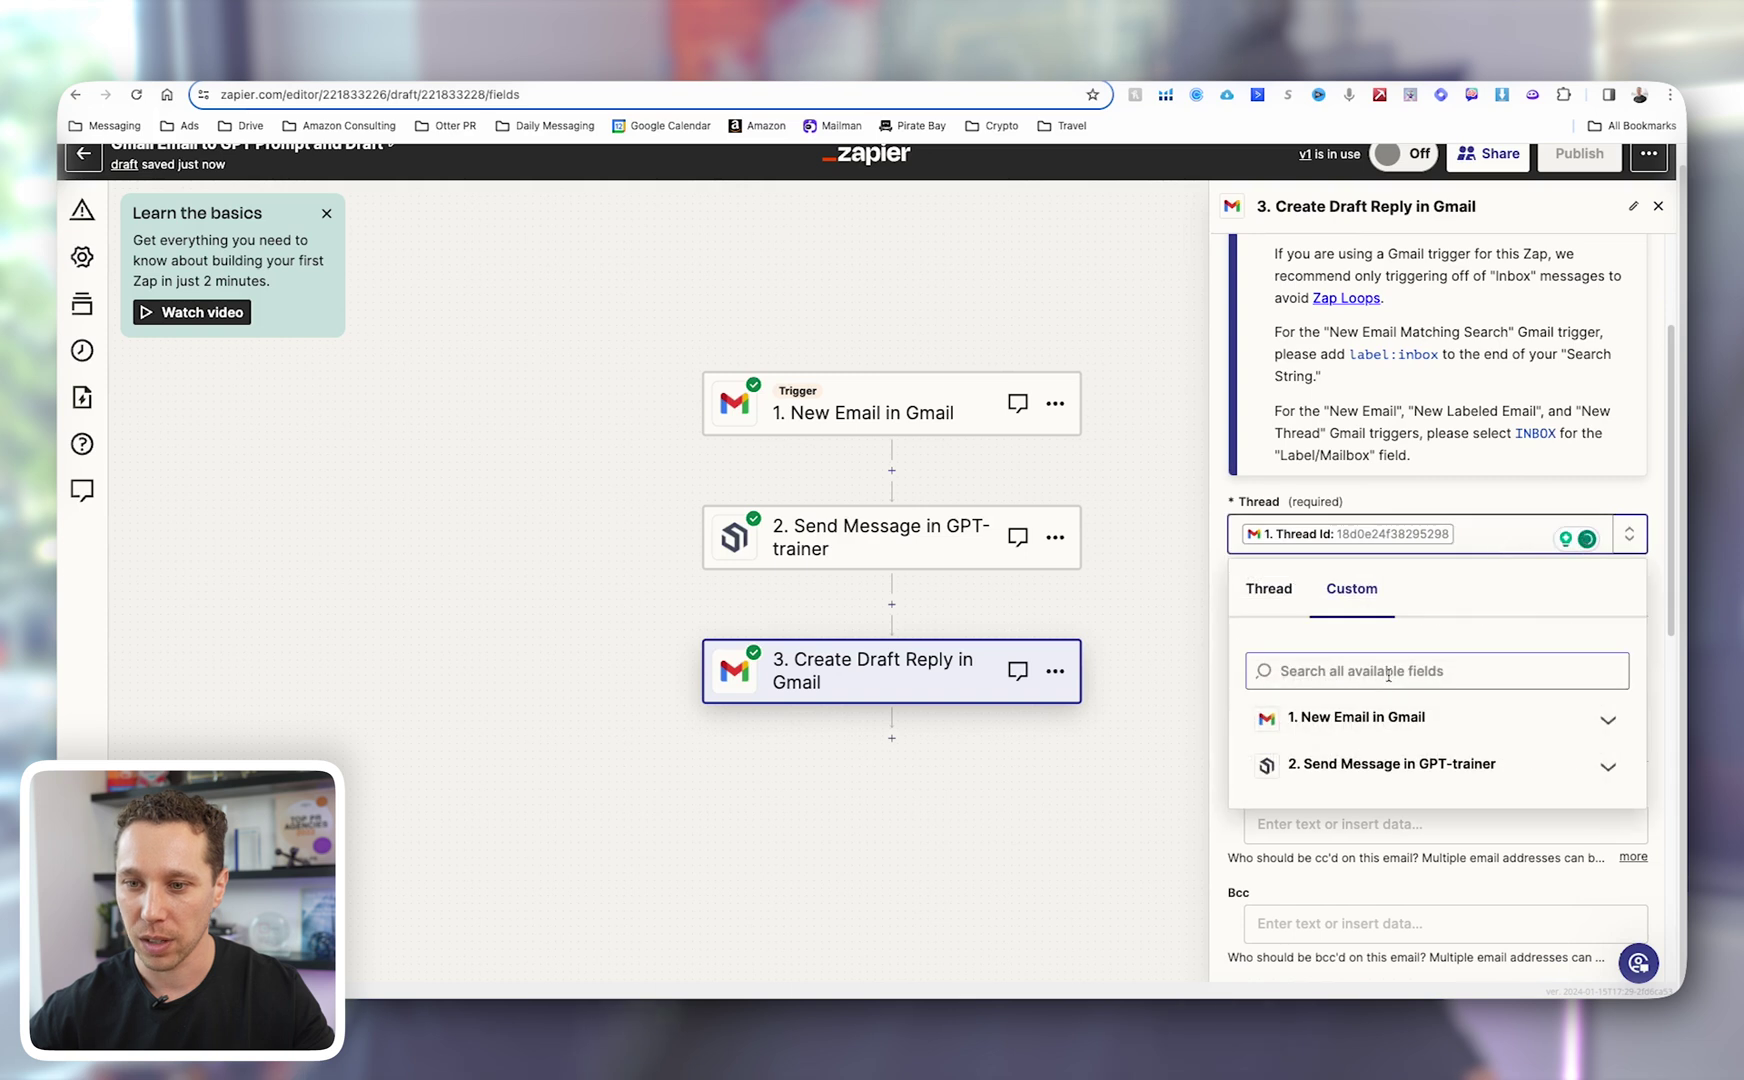
left_click(1350, 722)
left_click(1358, 668)
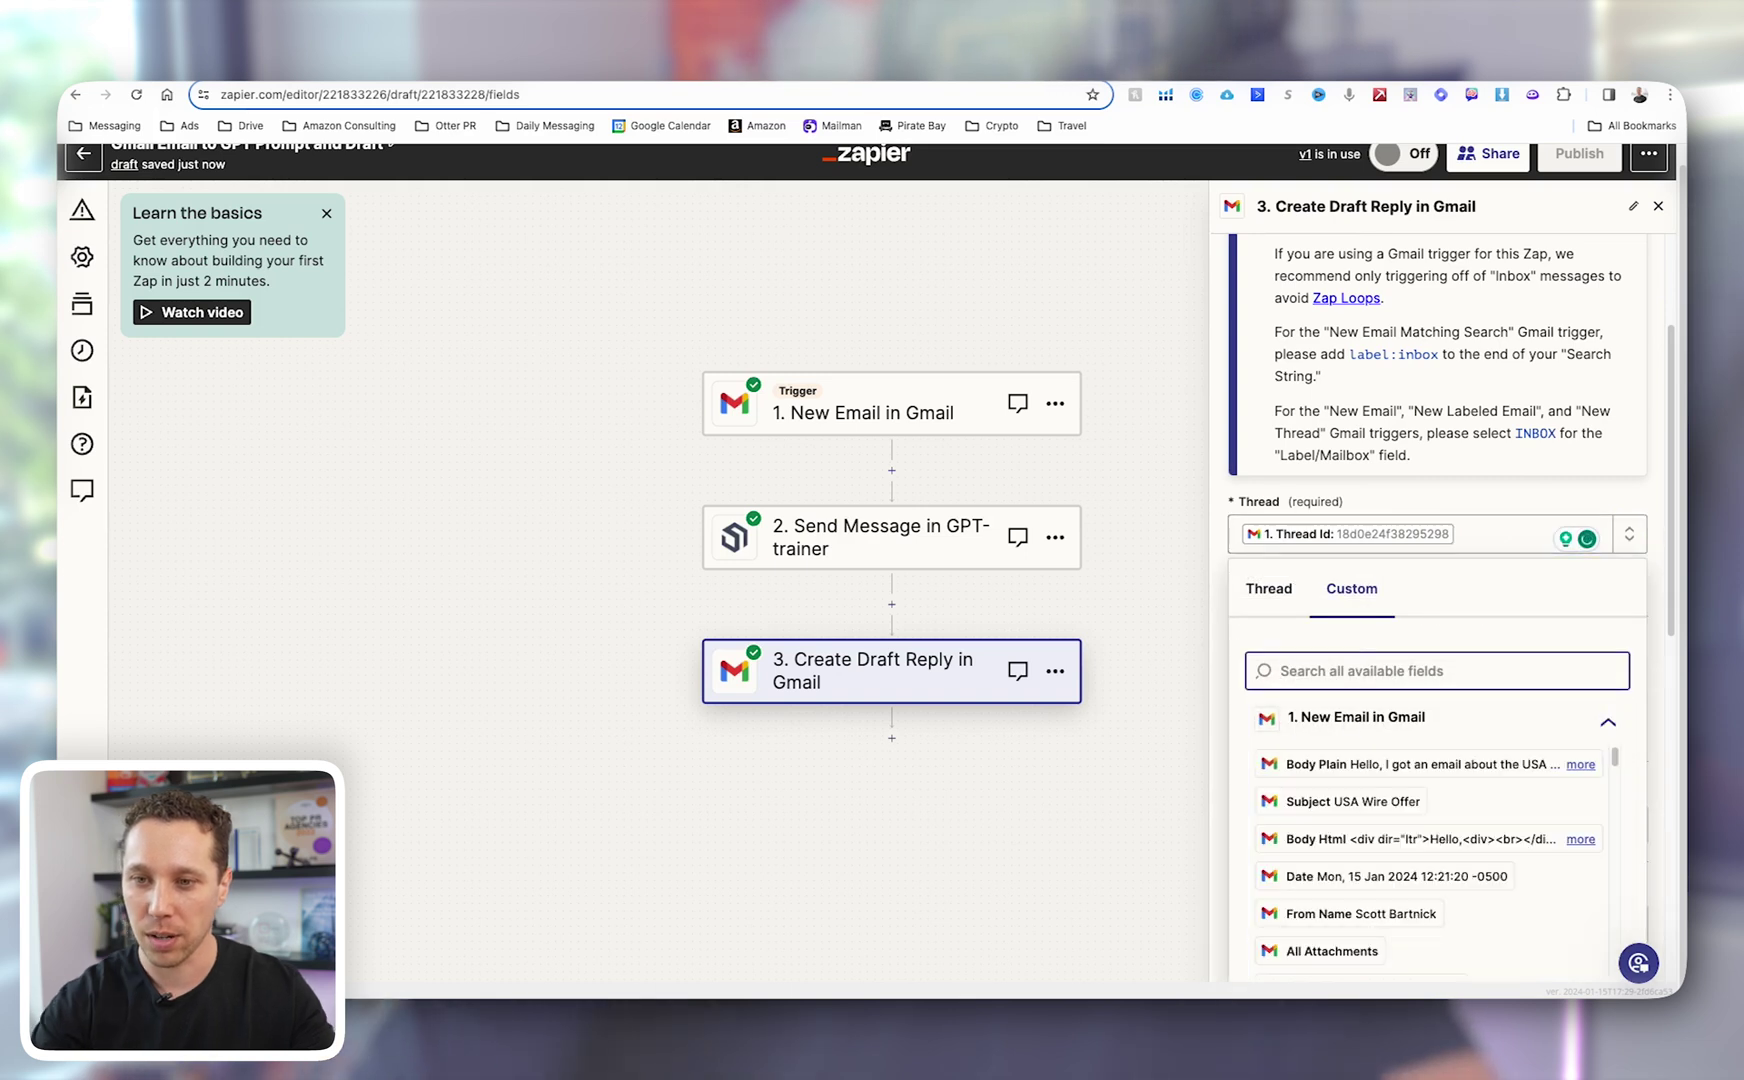
type("thre")
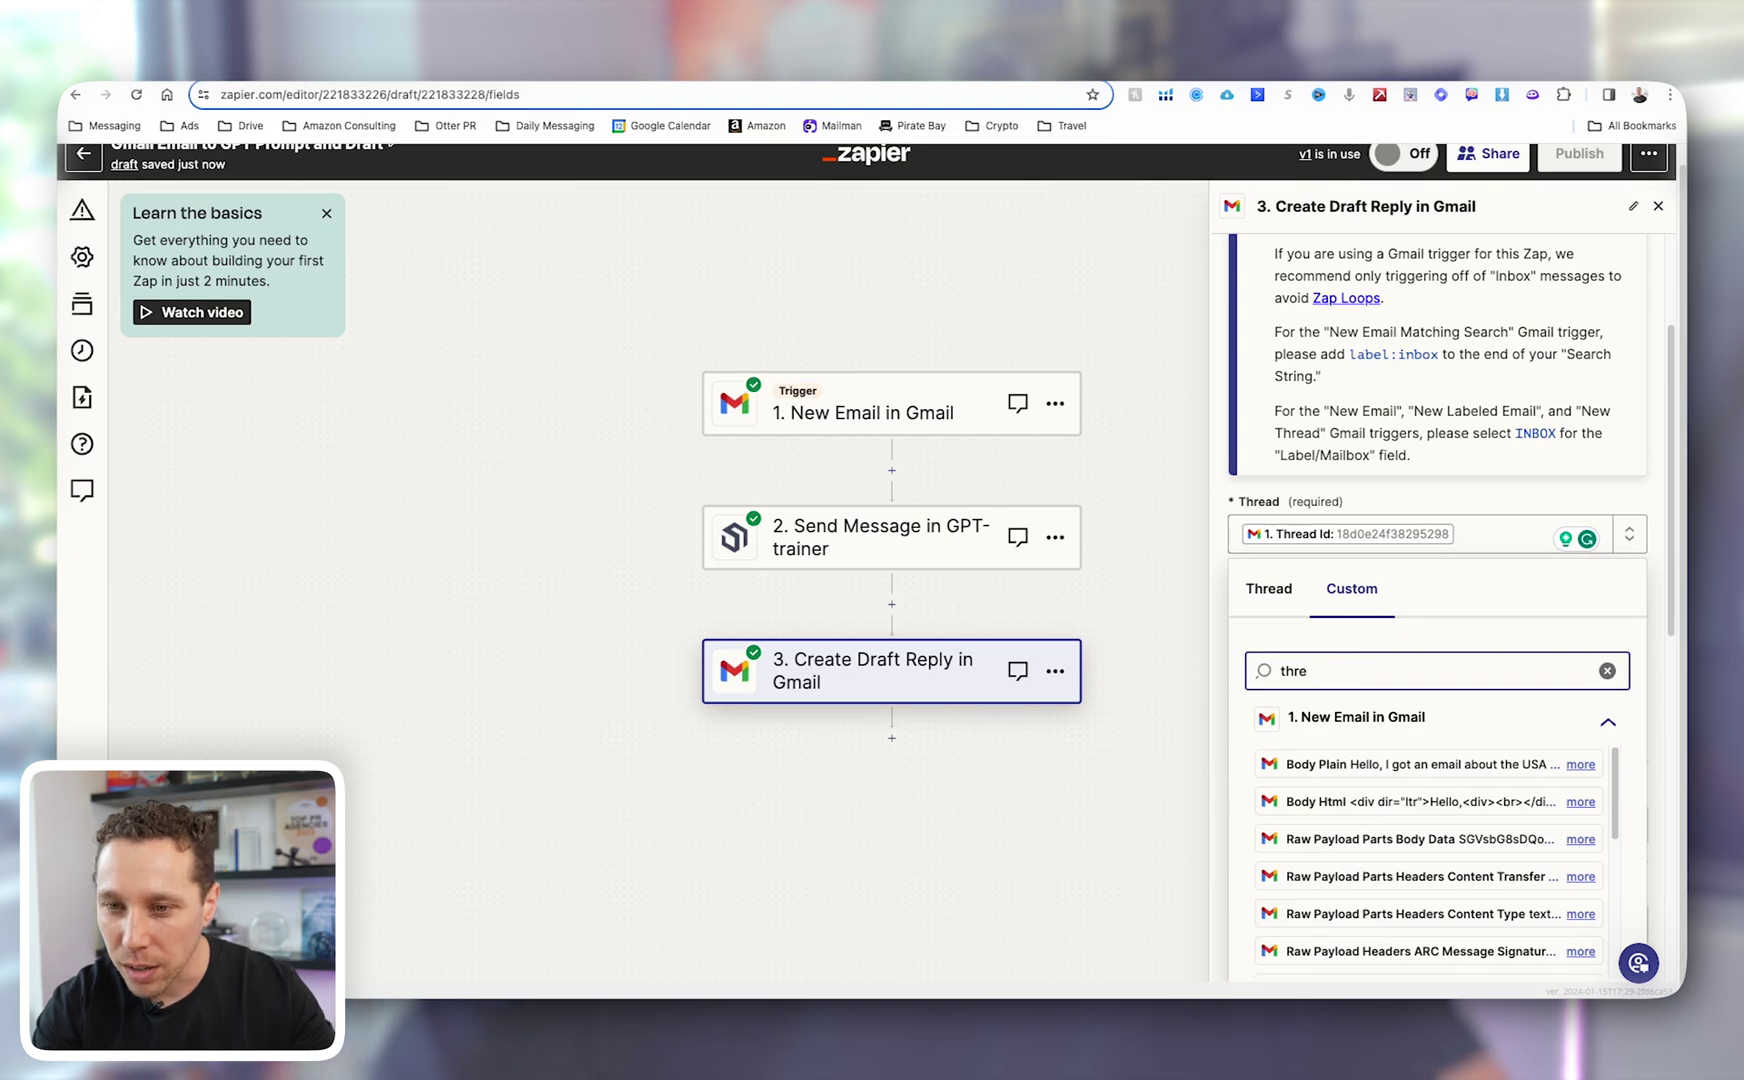
type("ad id")
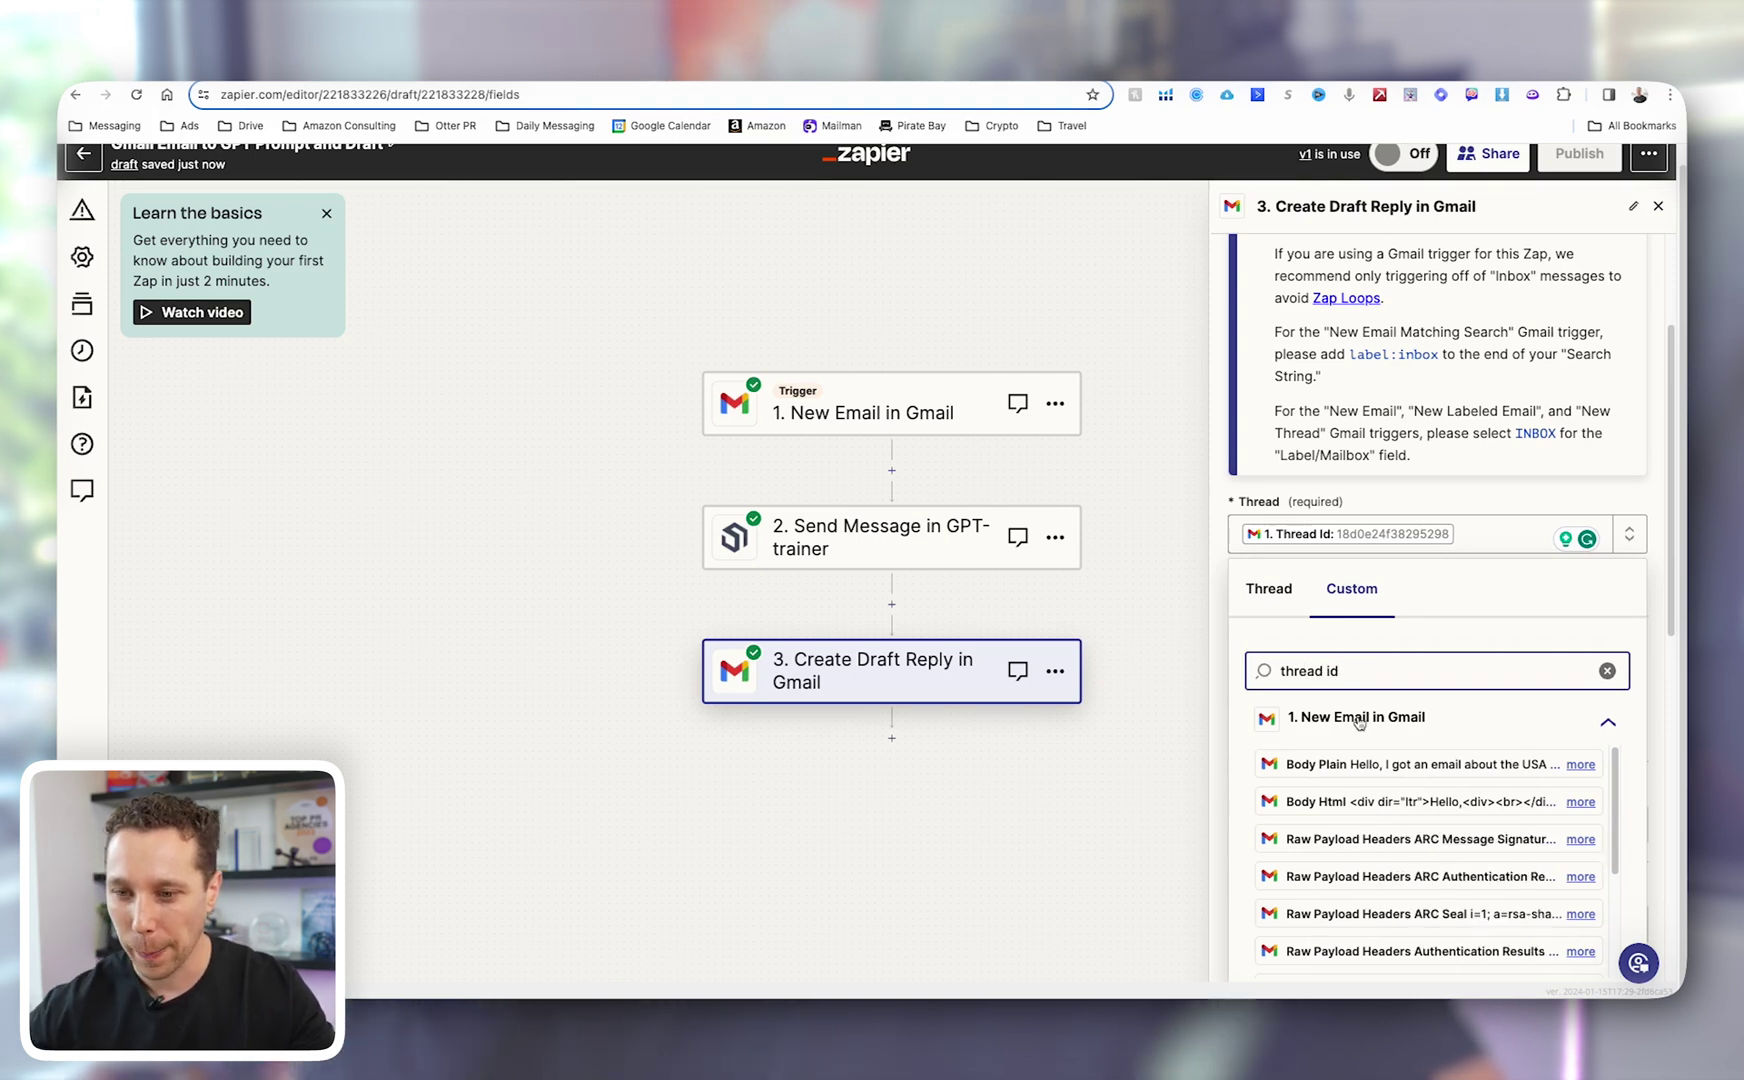
scroll(1358, 722, "down", 5)
scroll(1500, 650, "up", 1)
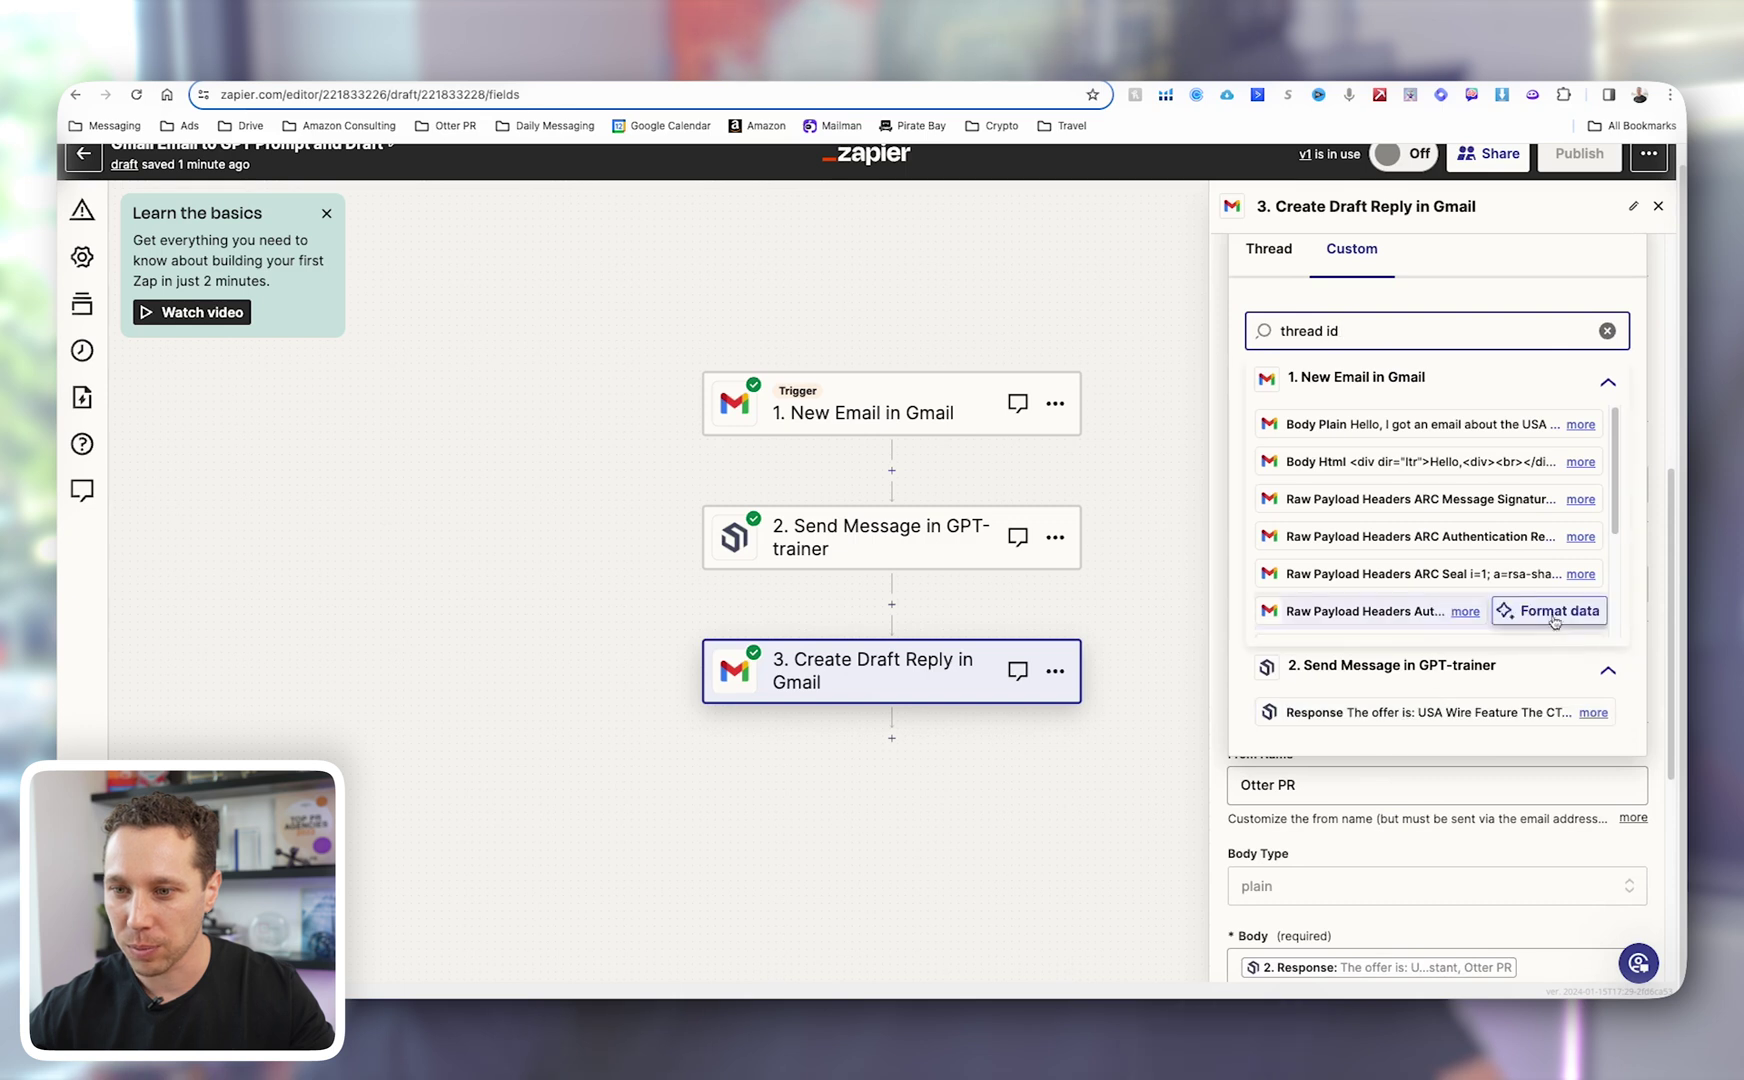
scroll(1500, 610, "down", 5)
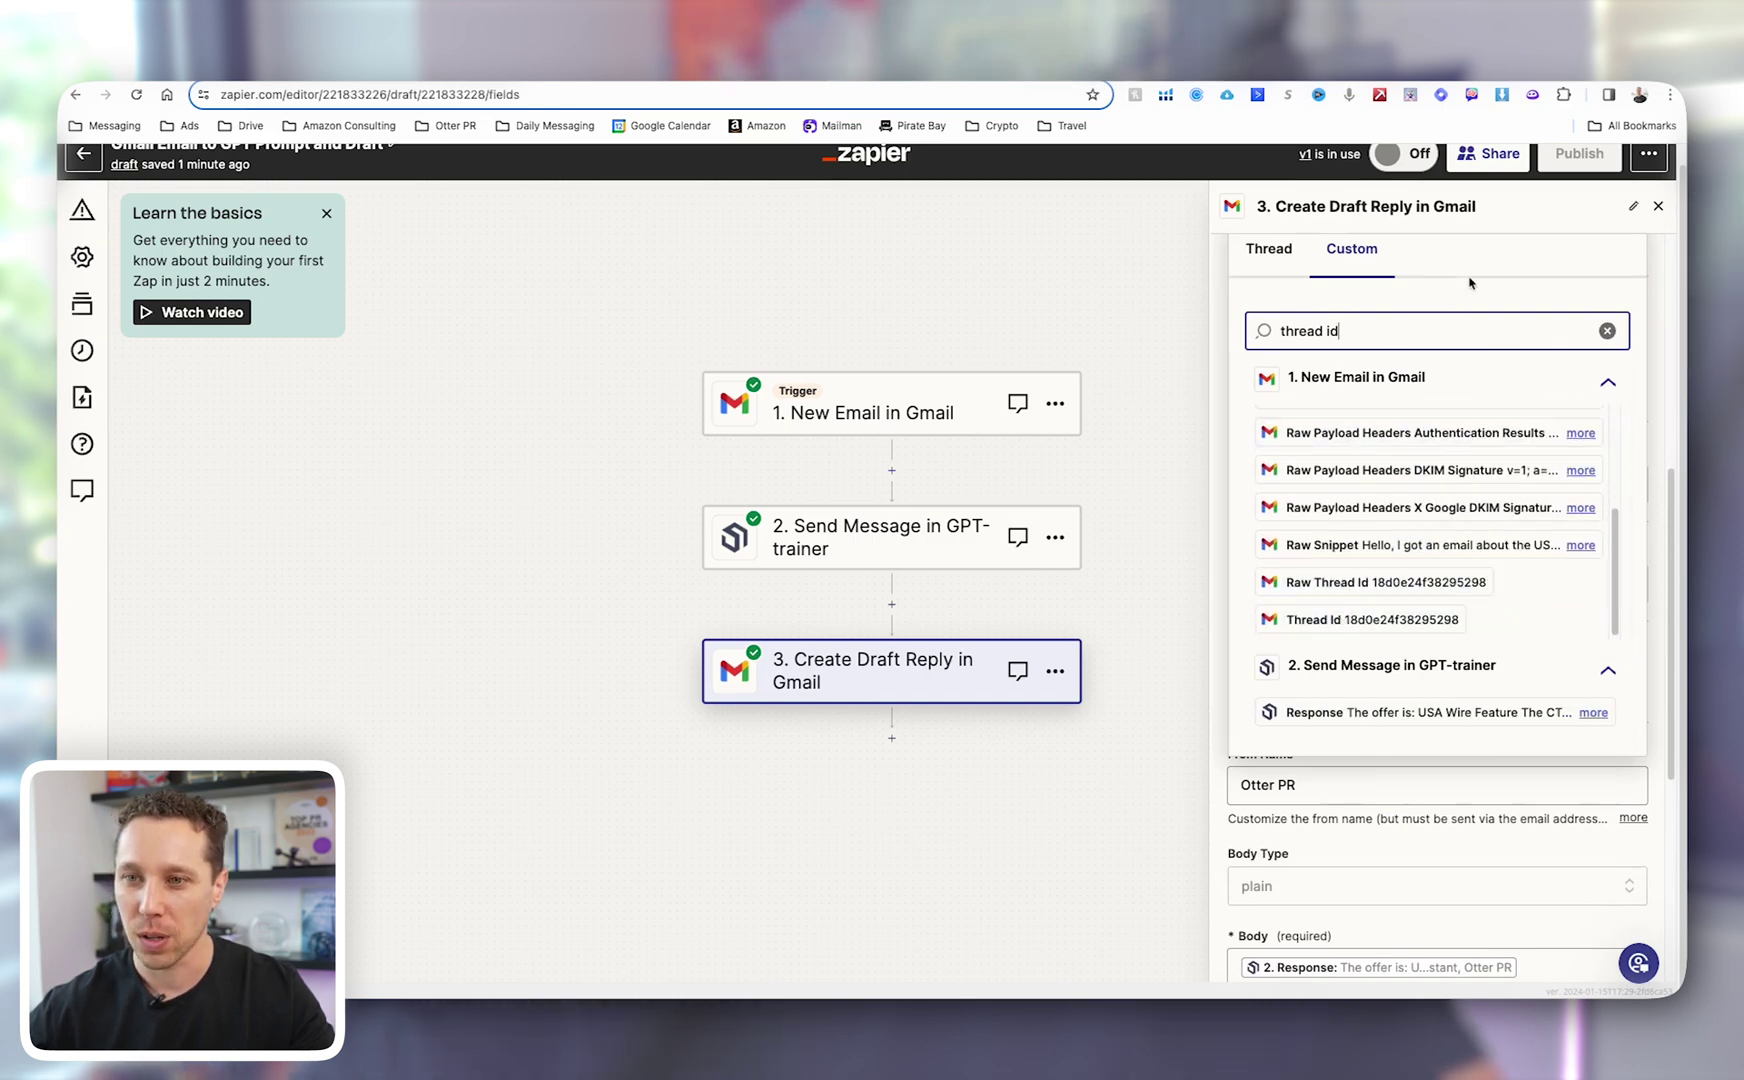
left_click(1372, 619)
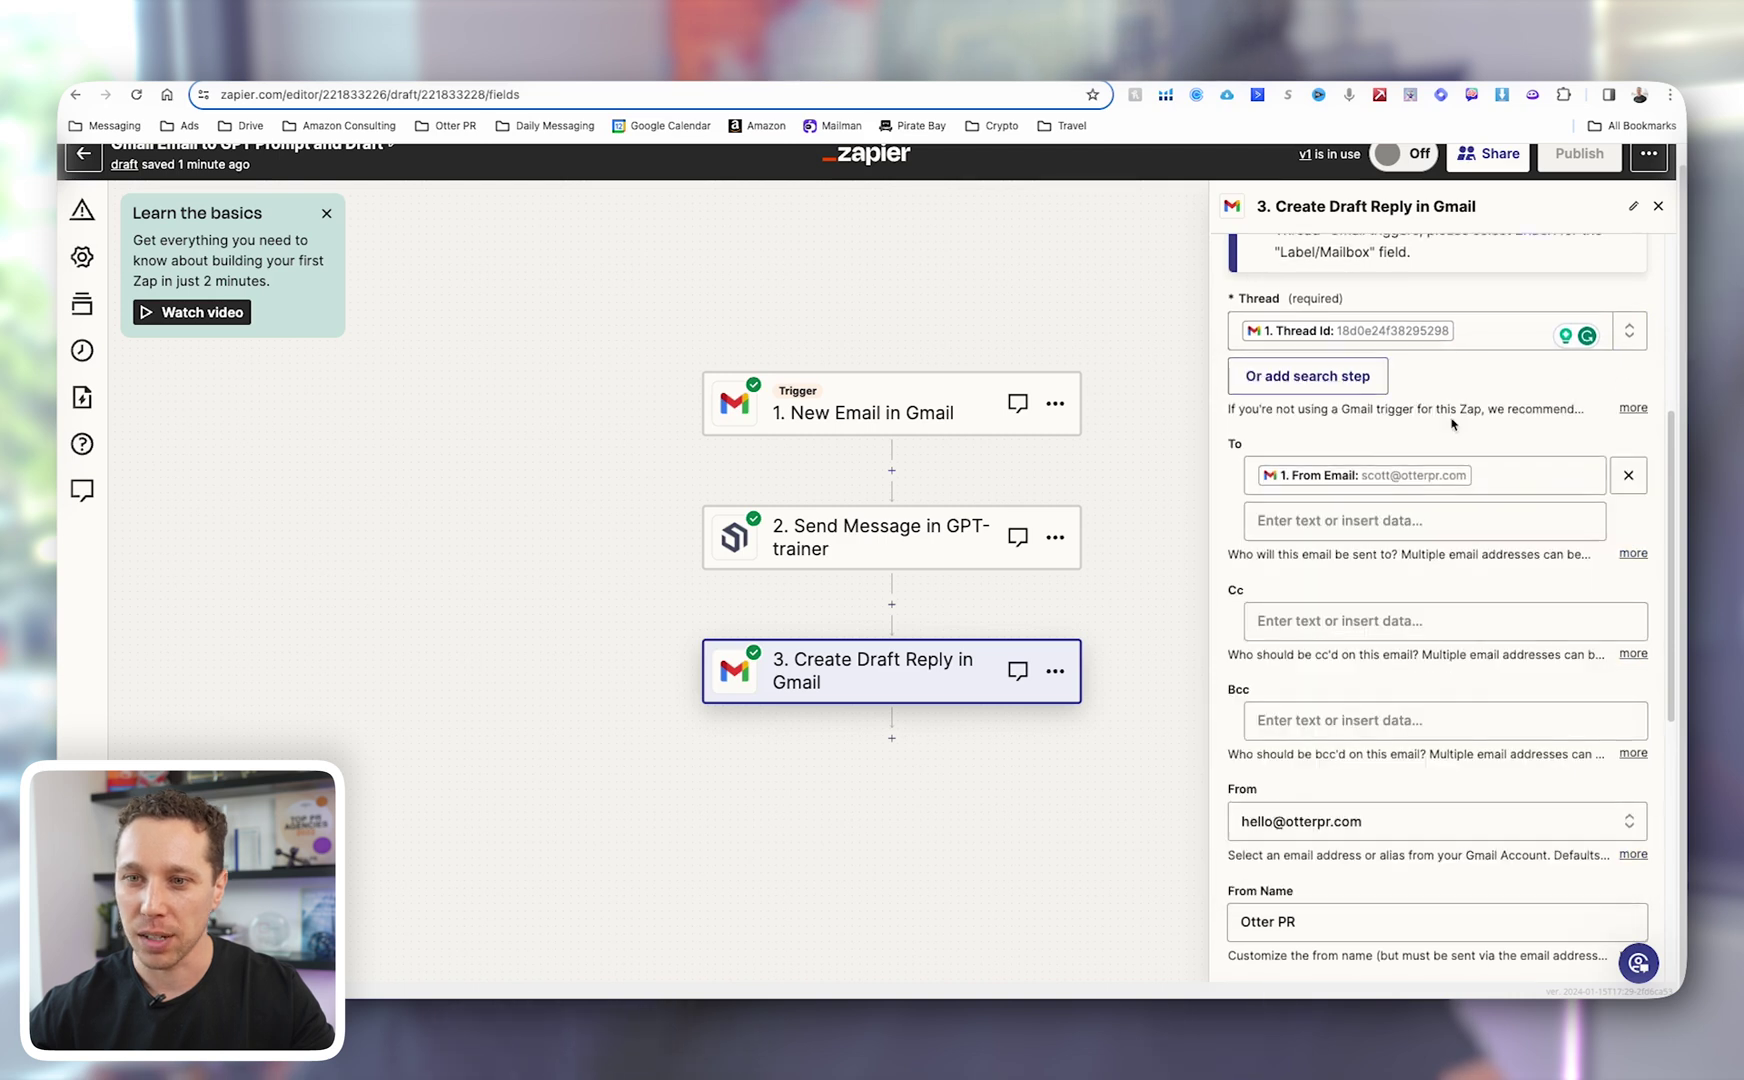
scroll(1452, 423, "up", 2)
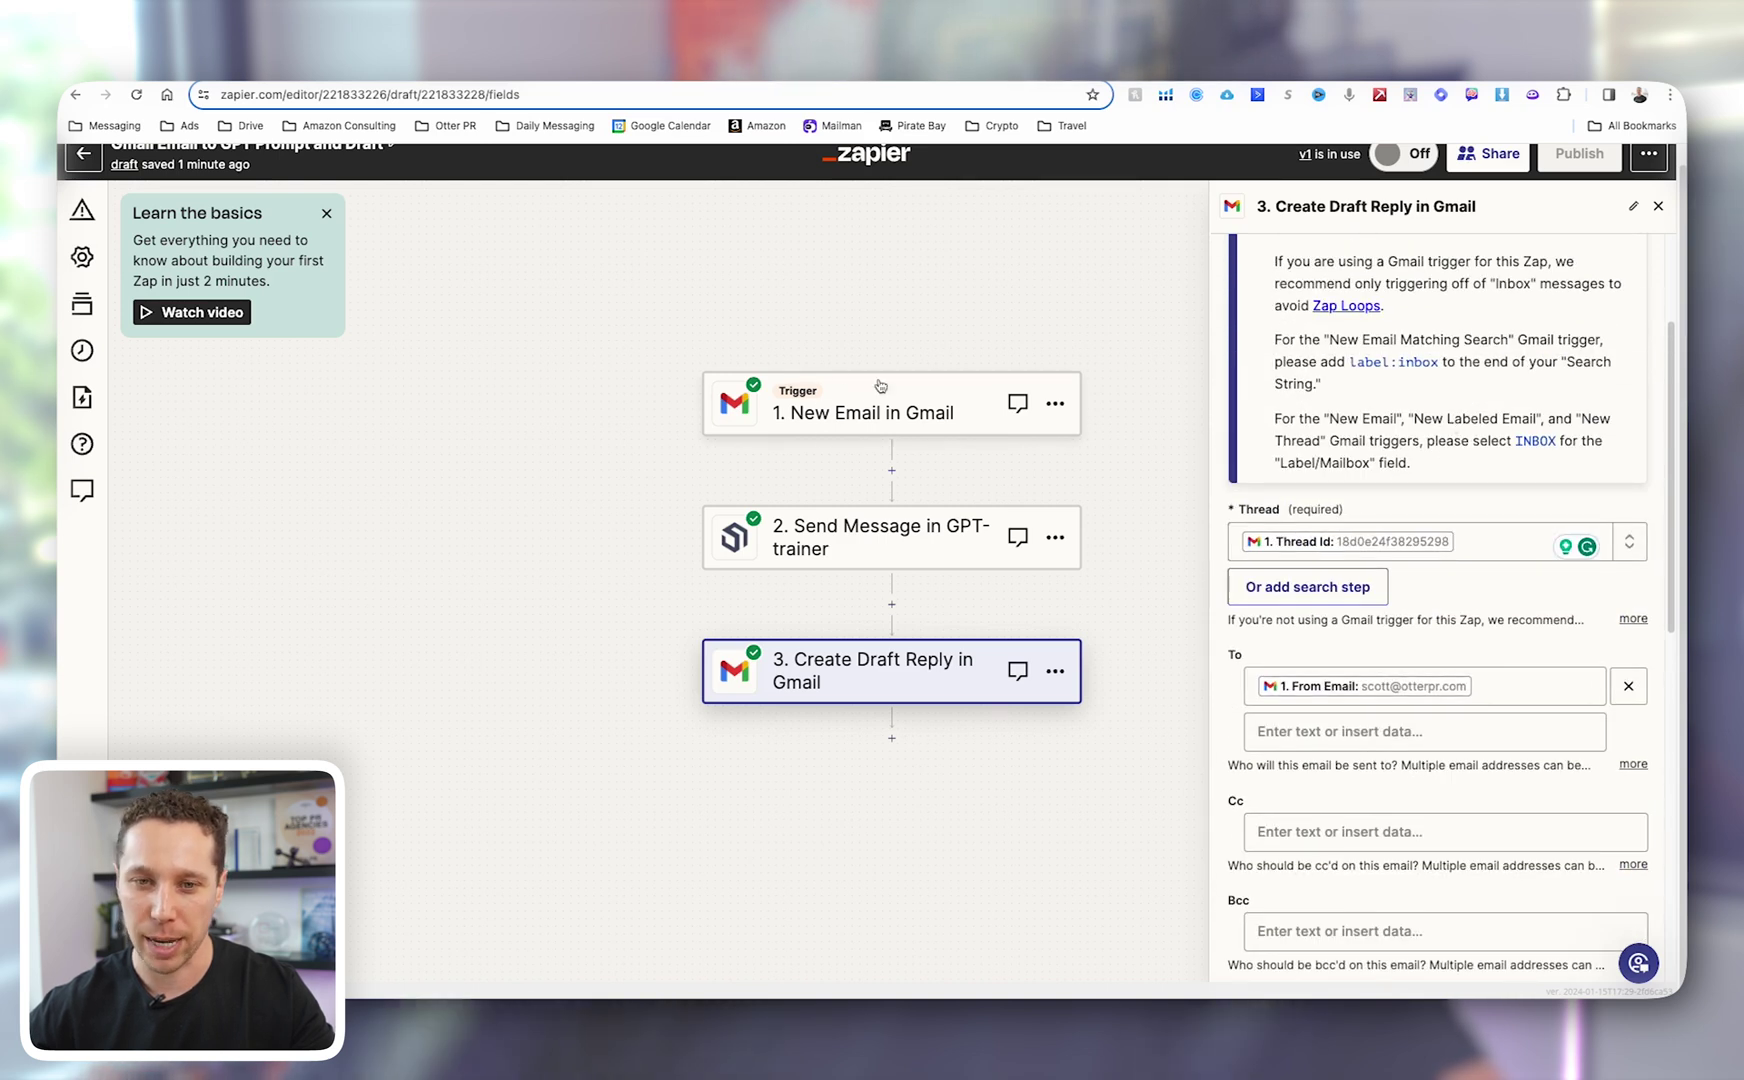
scroll(1305, 545, "down", 2)
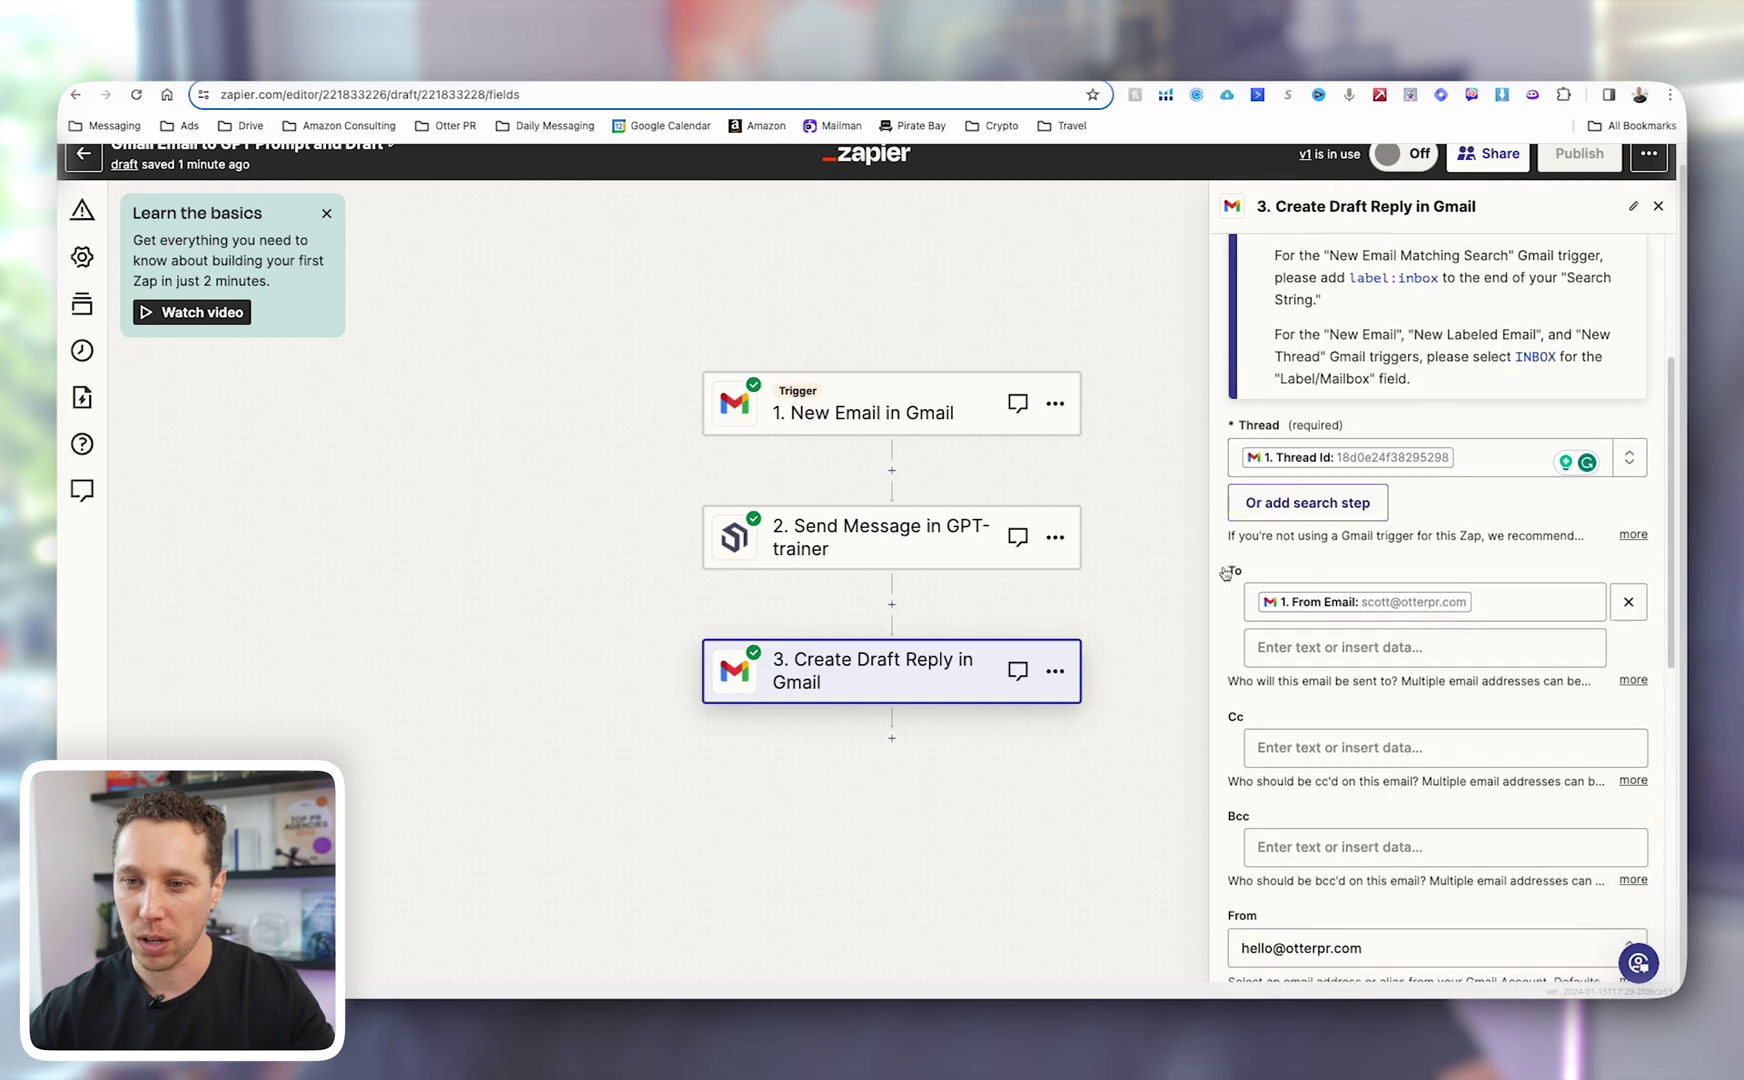
left_click(1490, 600)
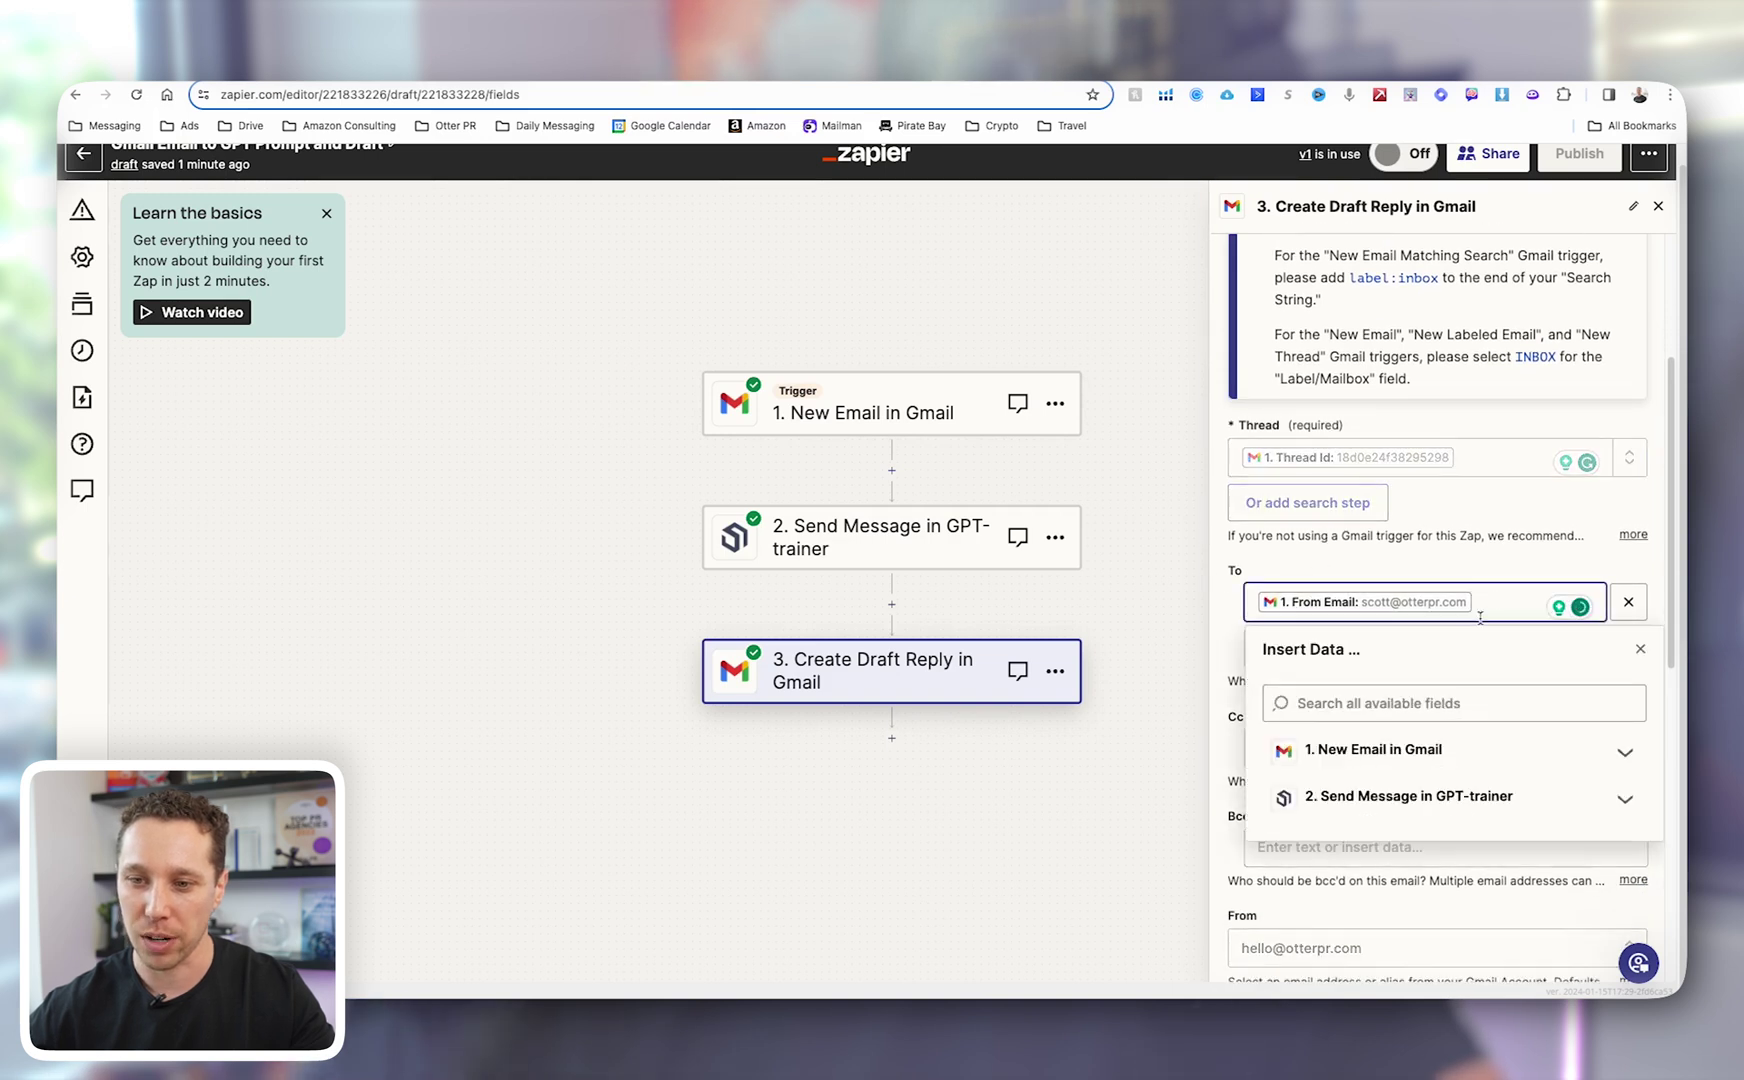
Keep the To field mapped to the trigger email's sender address
left_click(1406, 749)
left_click(1481, 569)
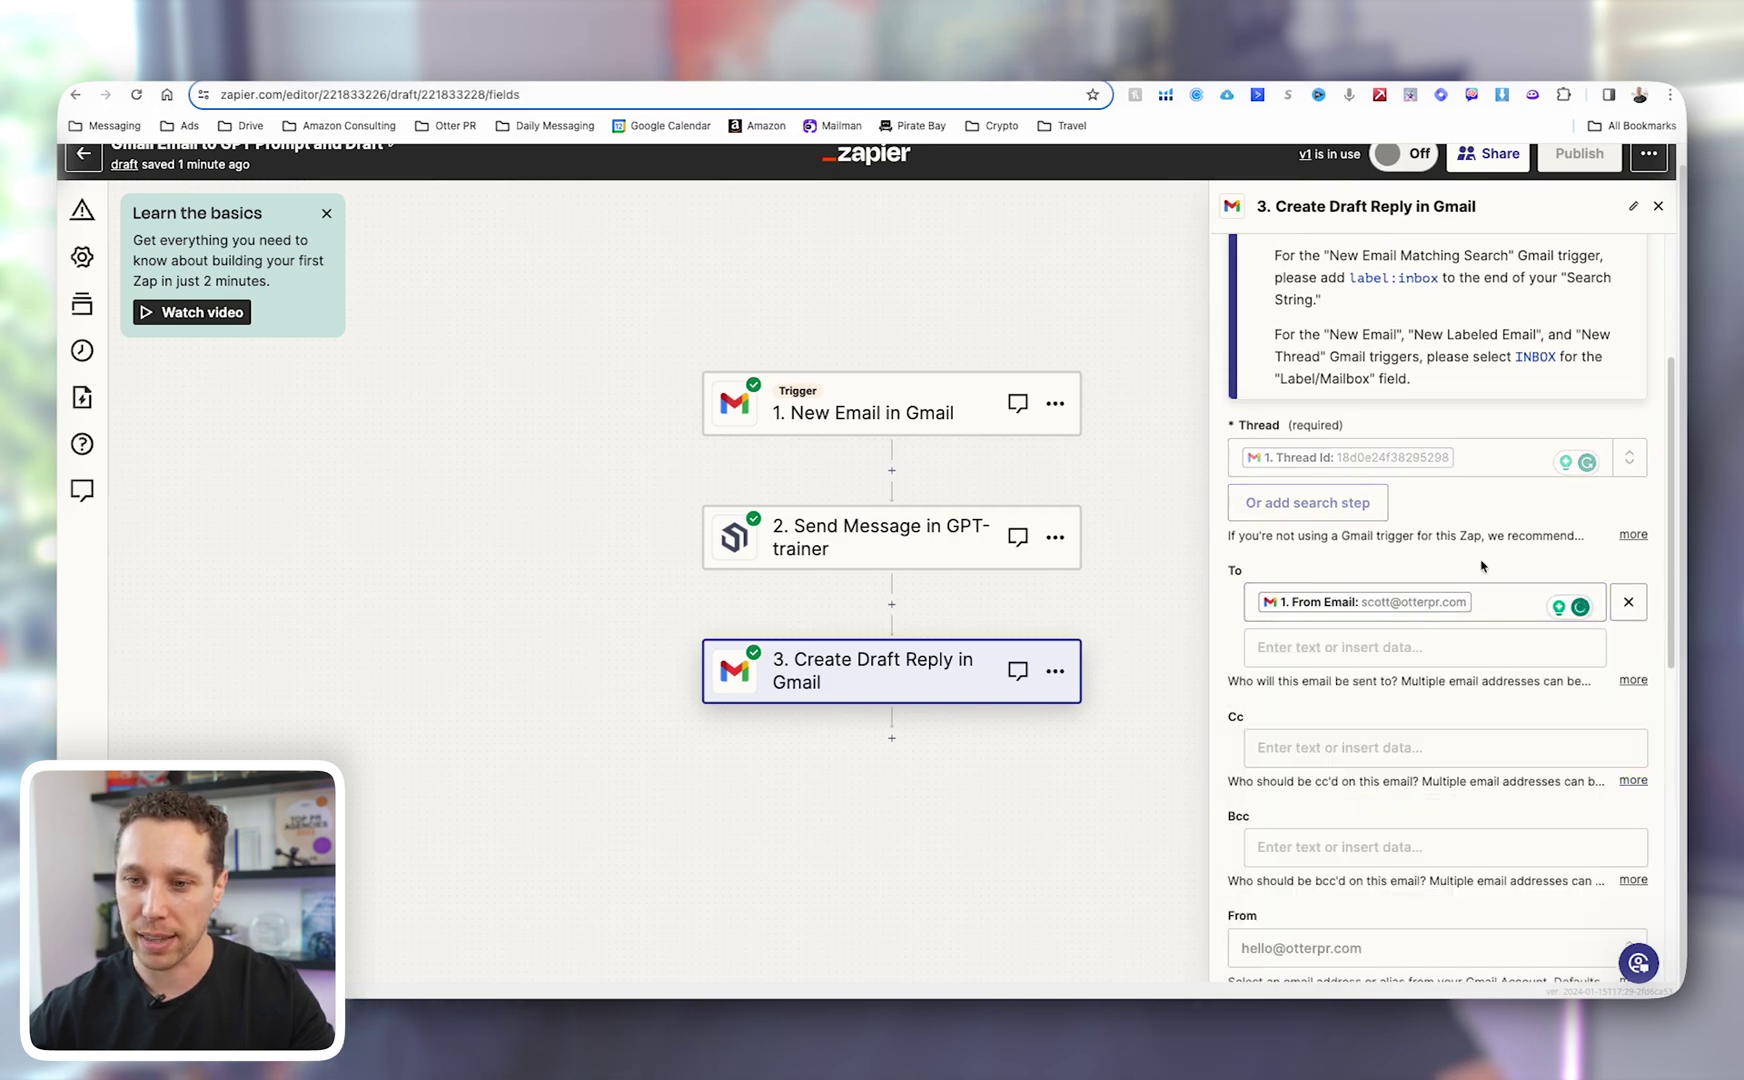
scroll(1336, 641, "down", 8)
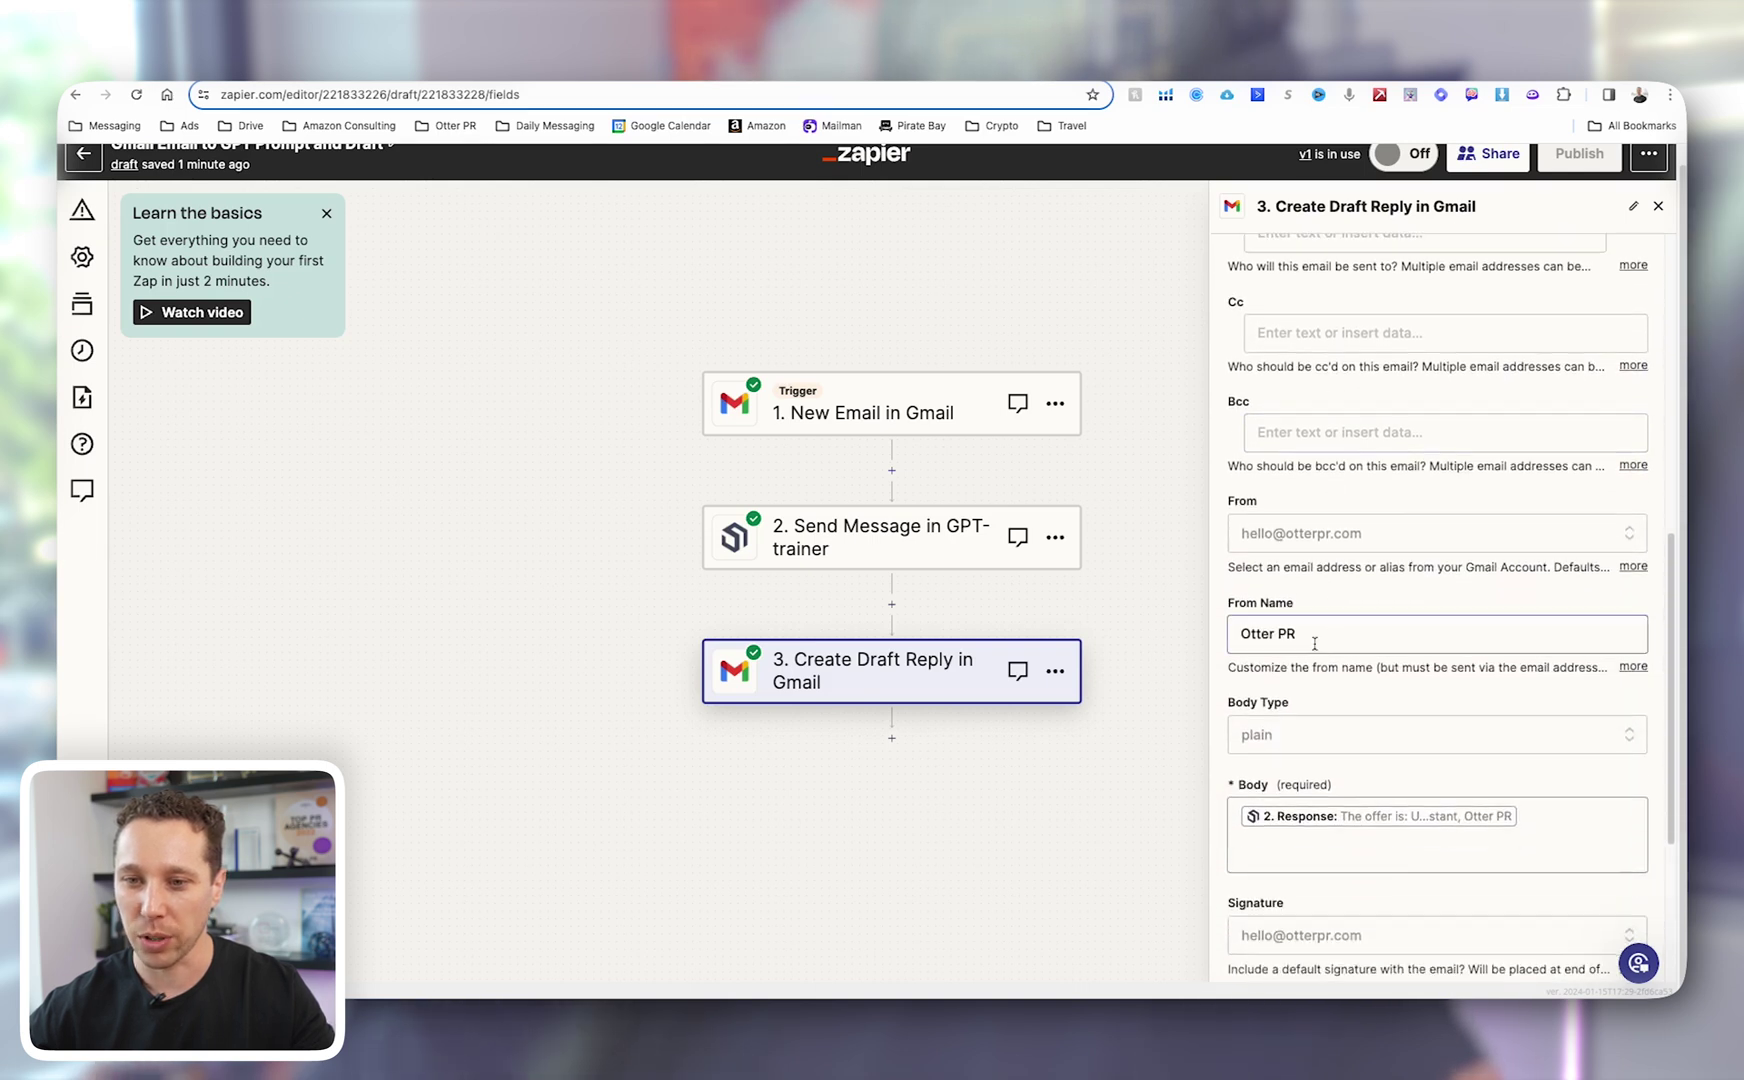
scroll(1276, 684, "down", 3)
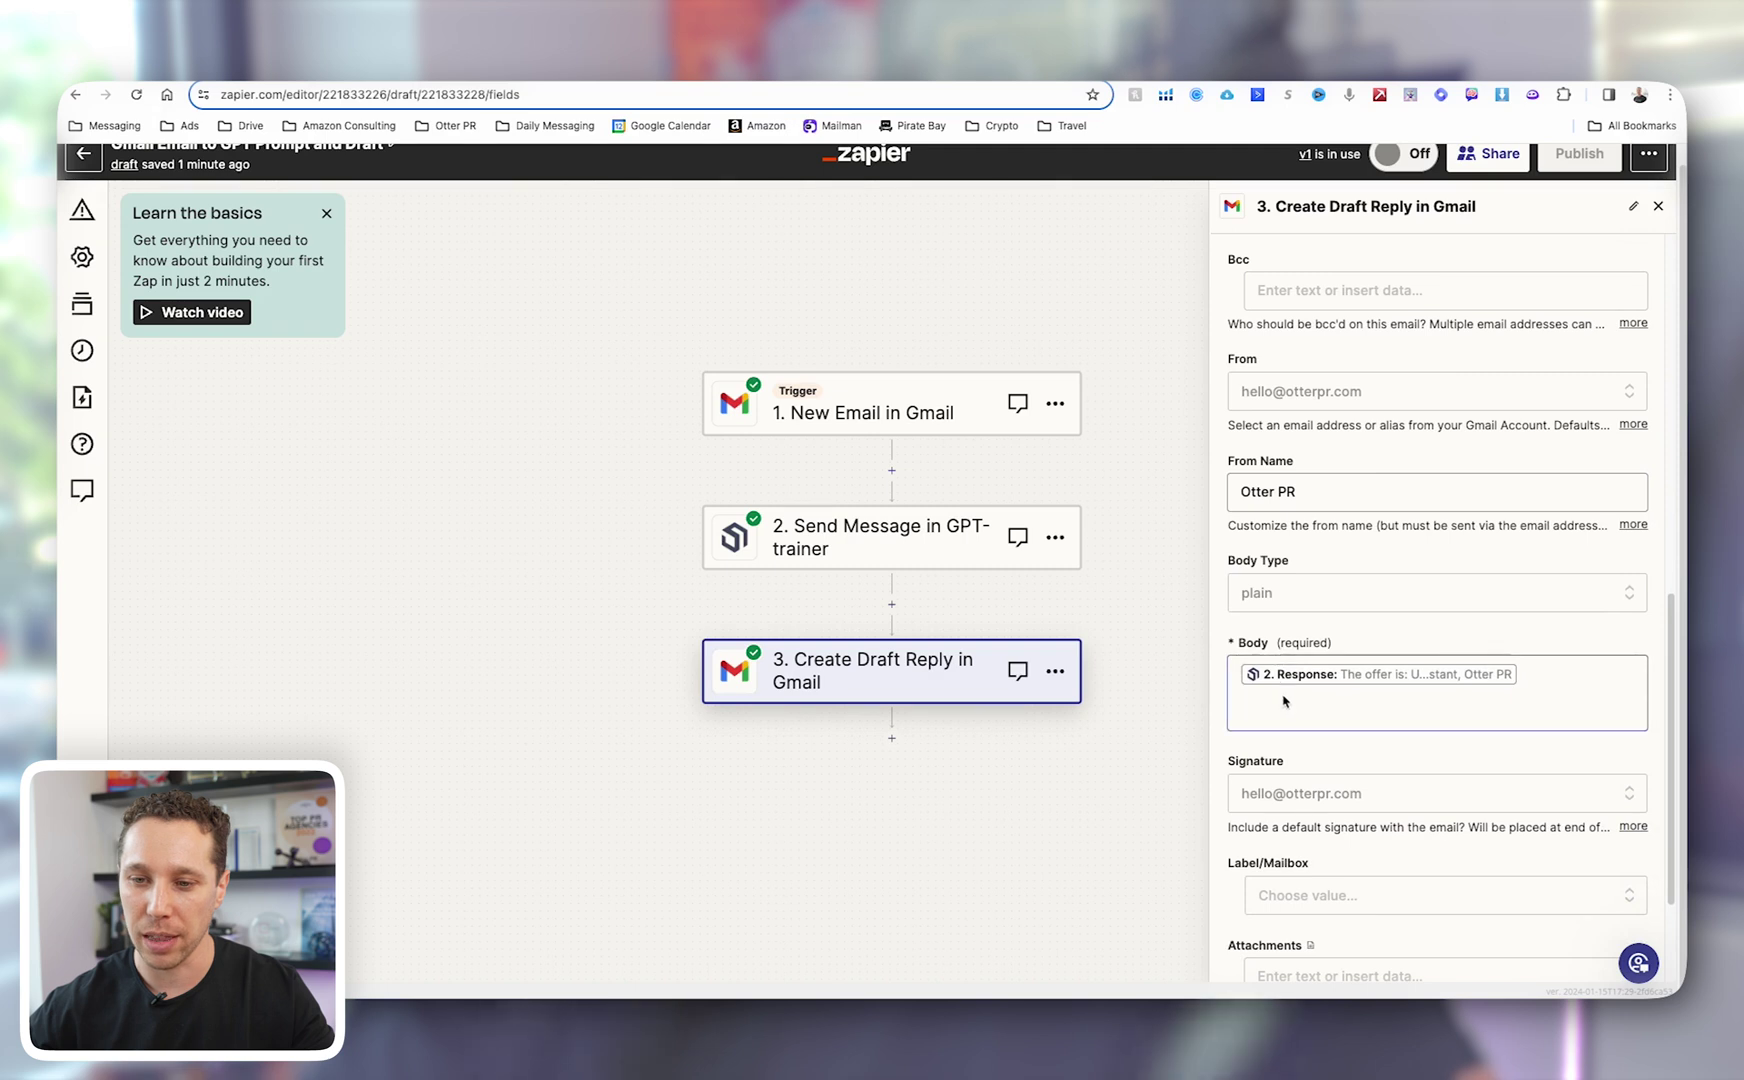
scroll(1284, 701, "down", 3)
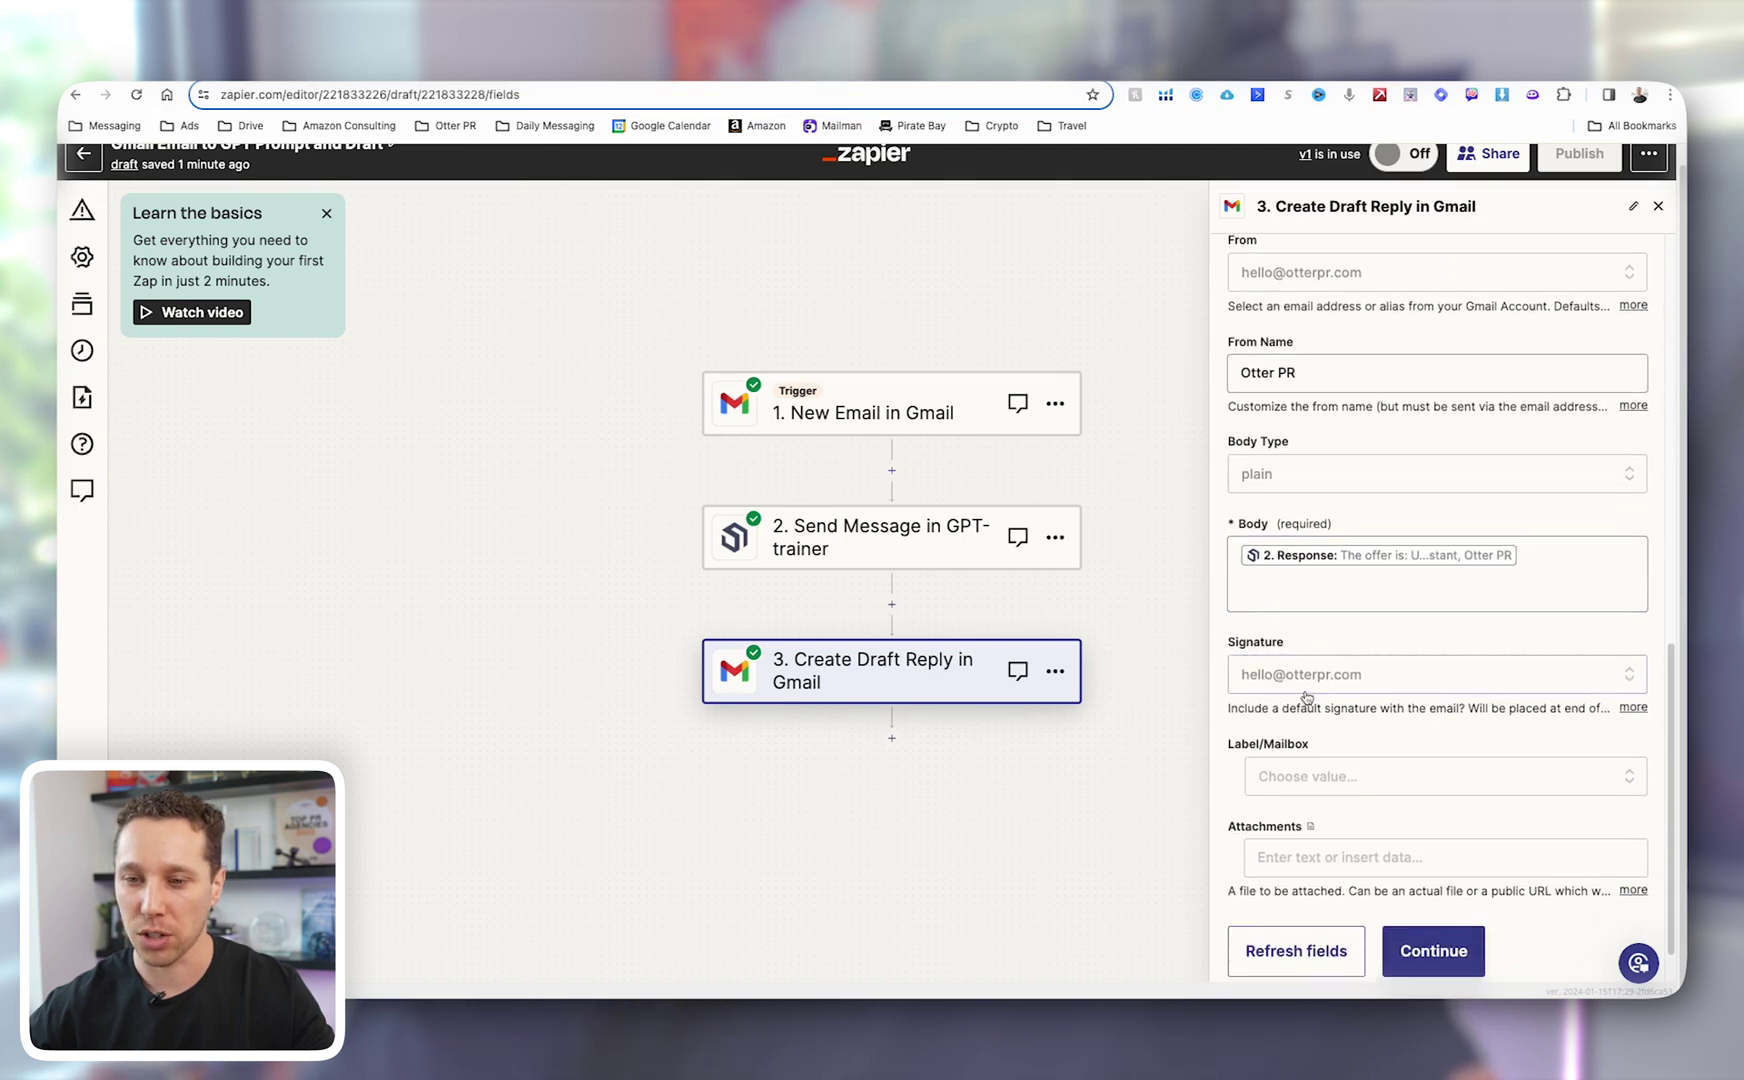
Leave the Signature option unchanged and confirm the action settings for testing
left_click(1544, 690)
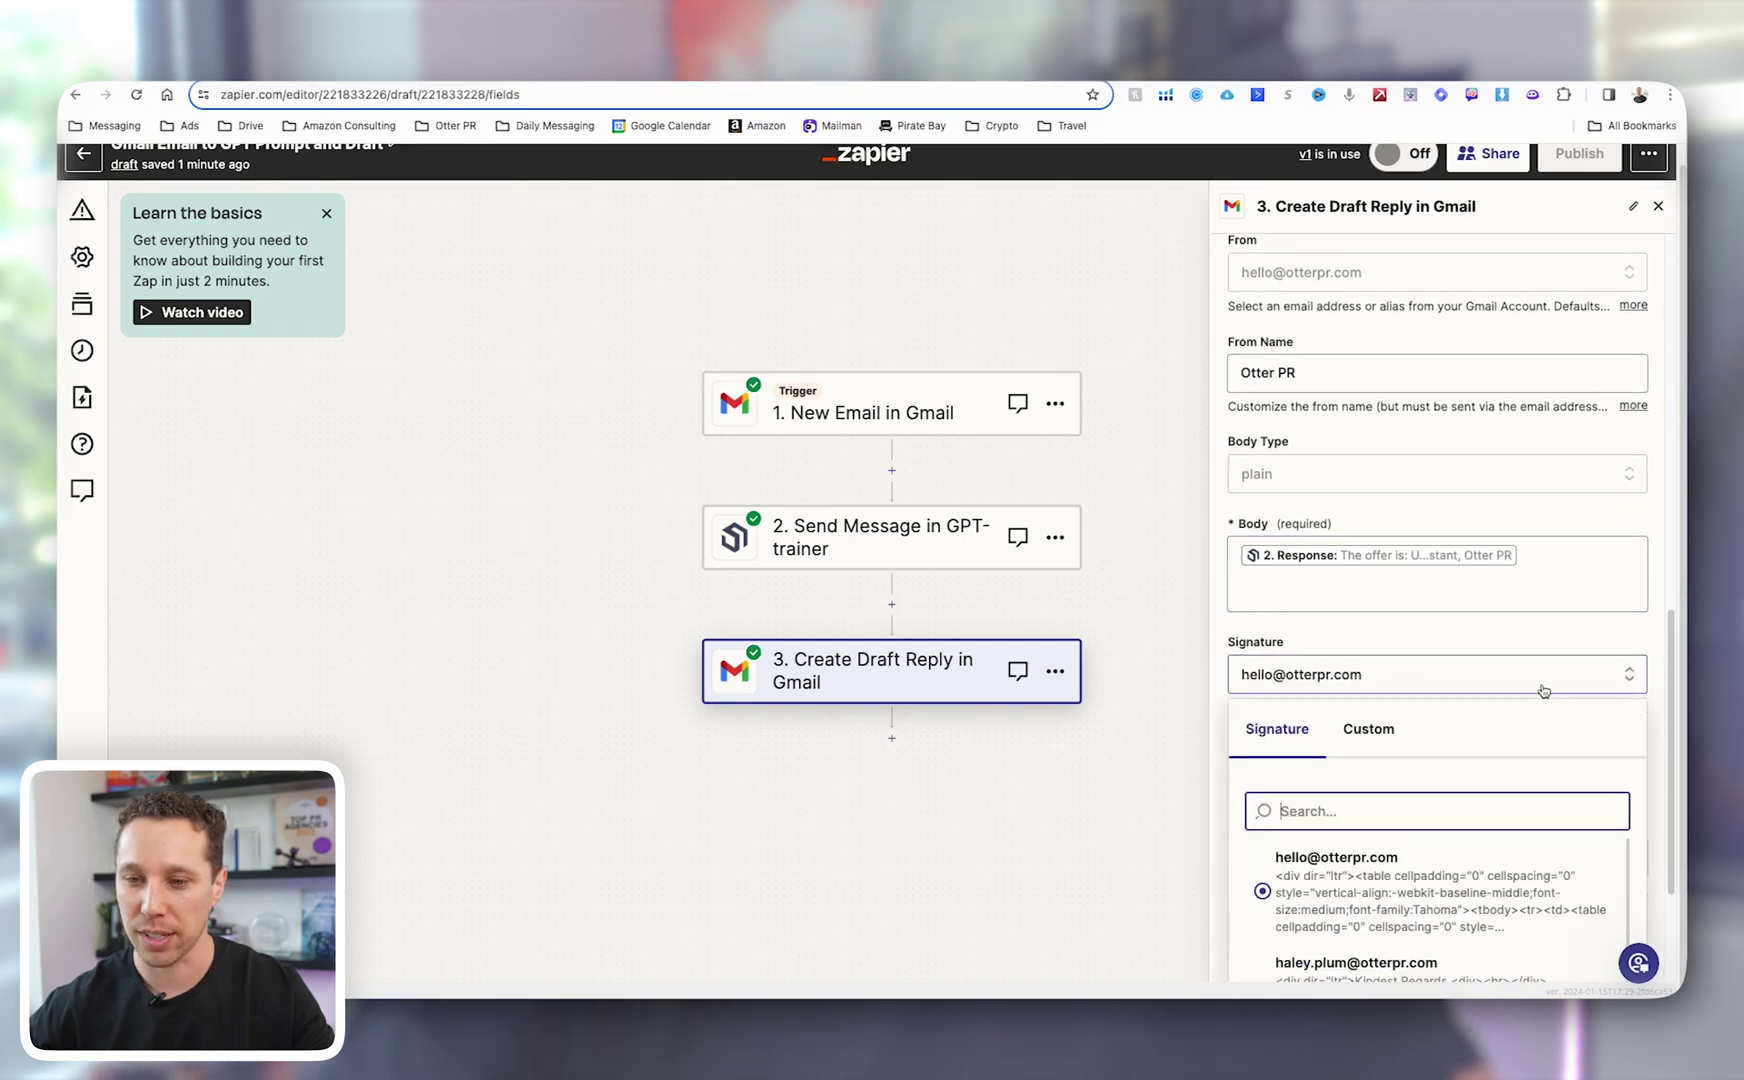
left_click(1428, 648)
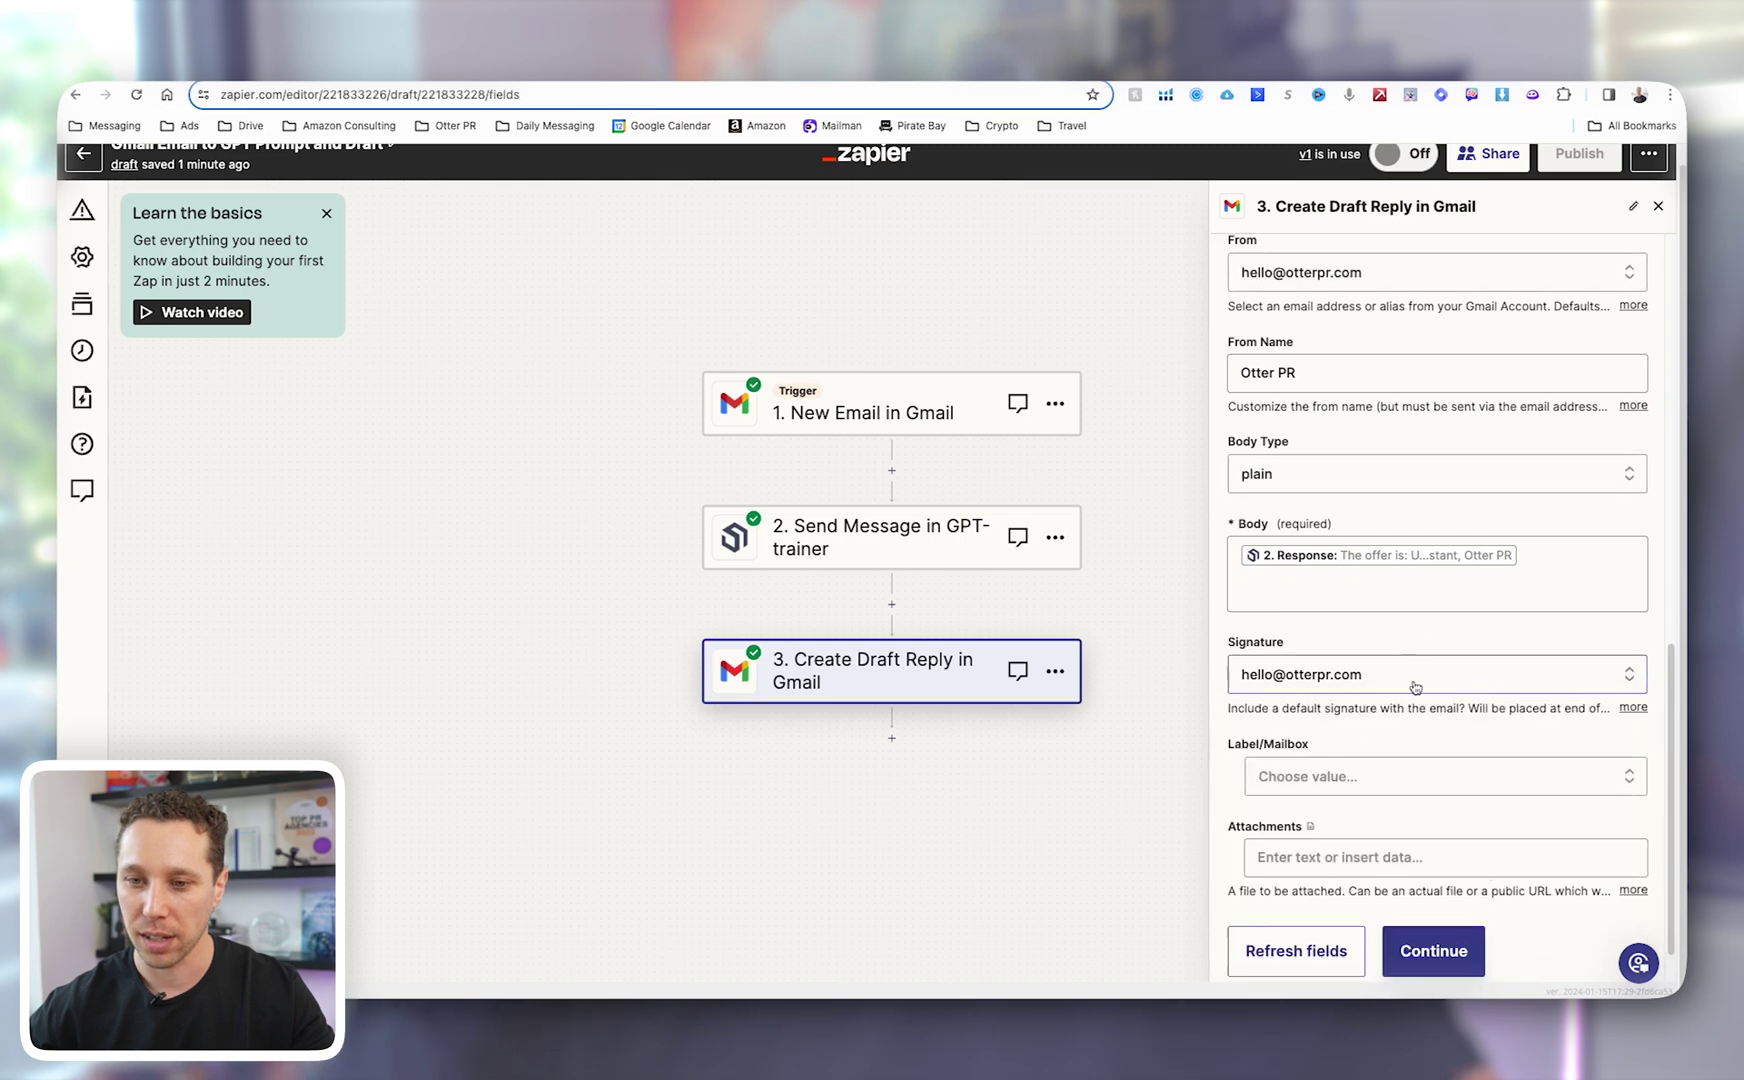
scroll(1415, 687, "down", 1)
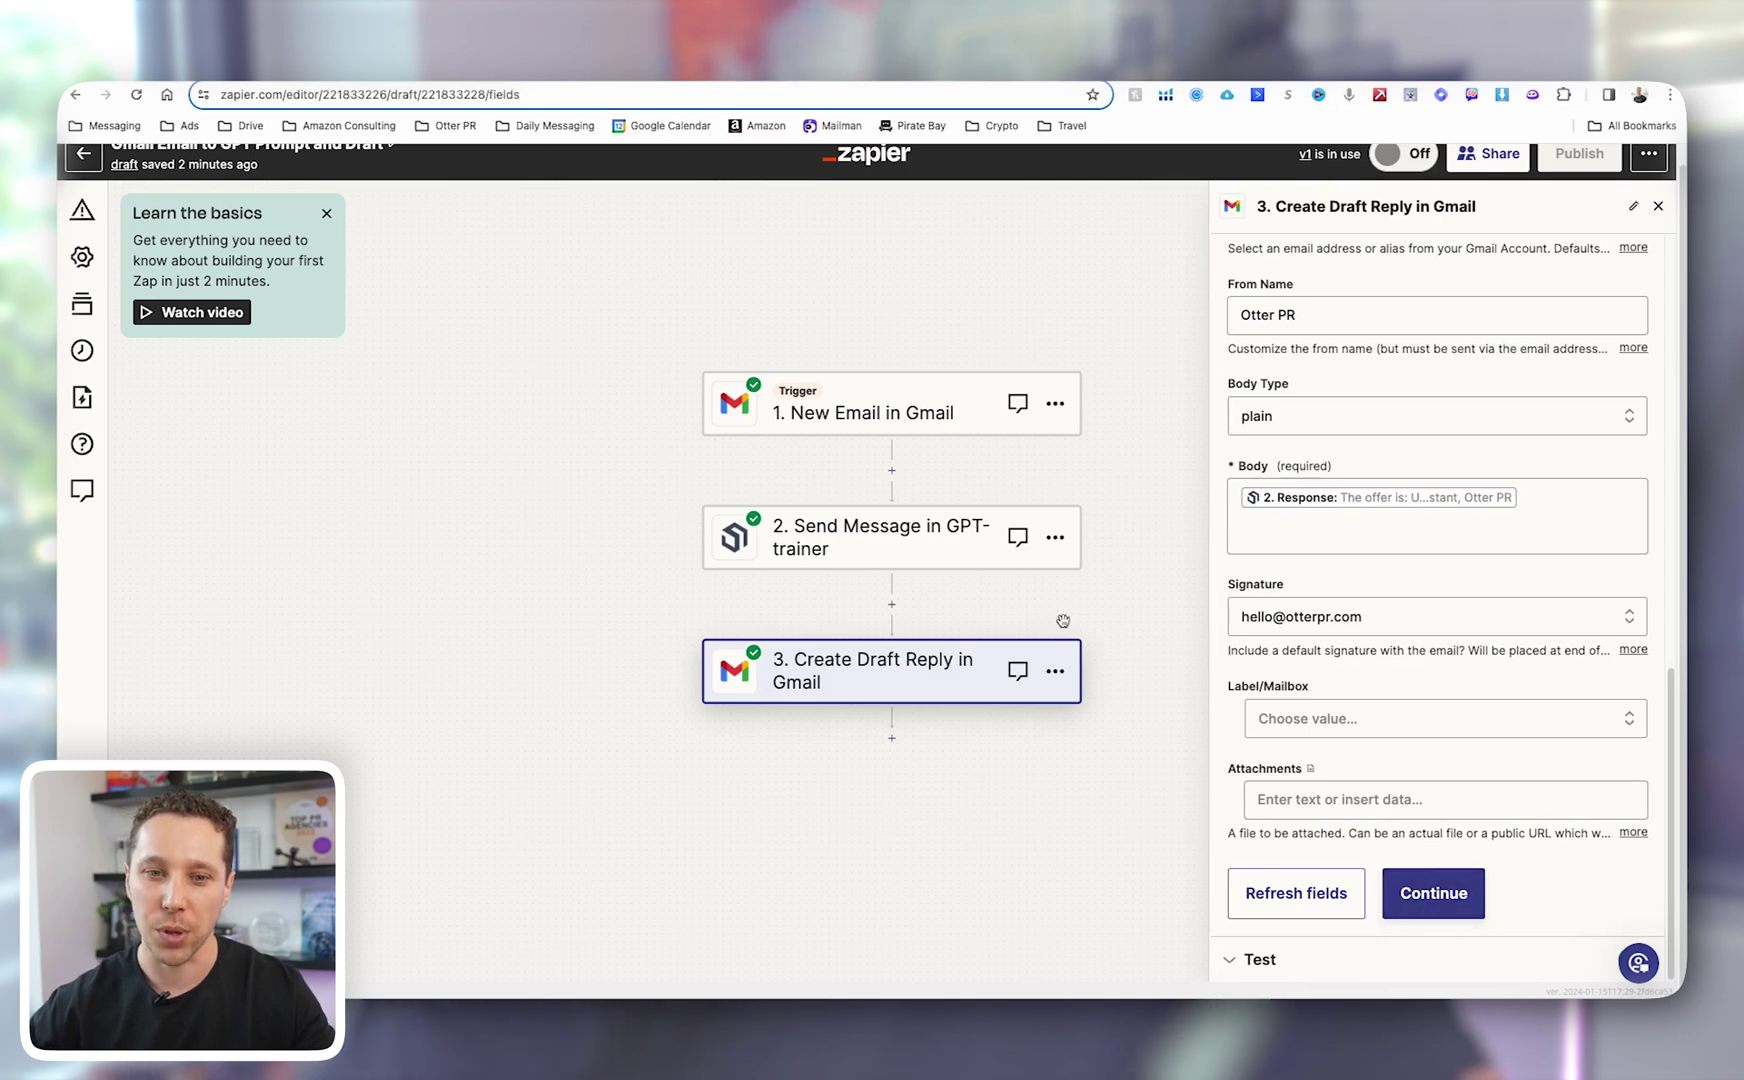
left_click(1450, 912)
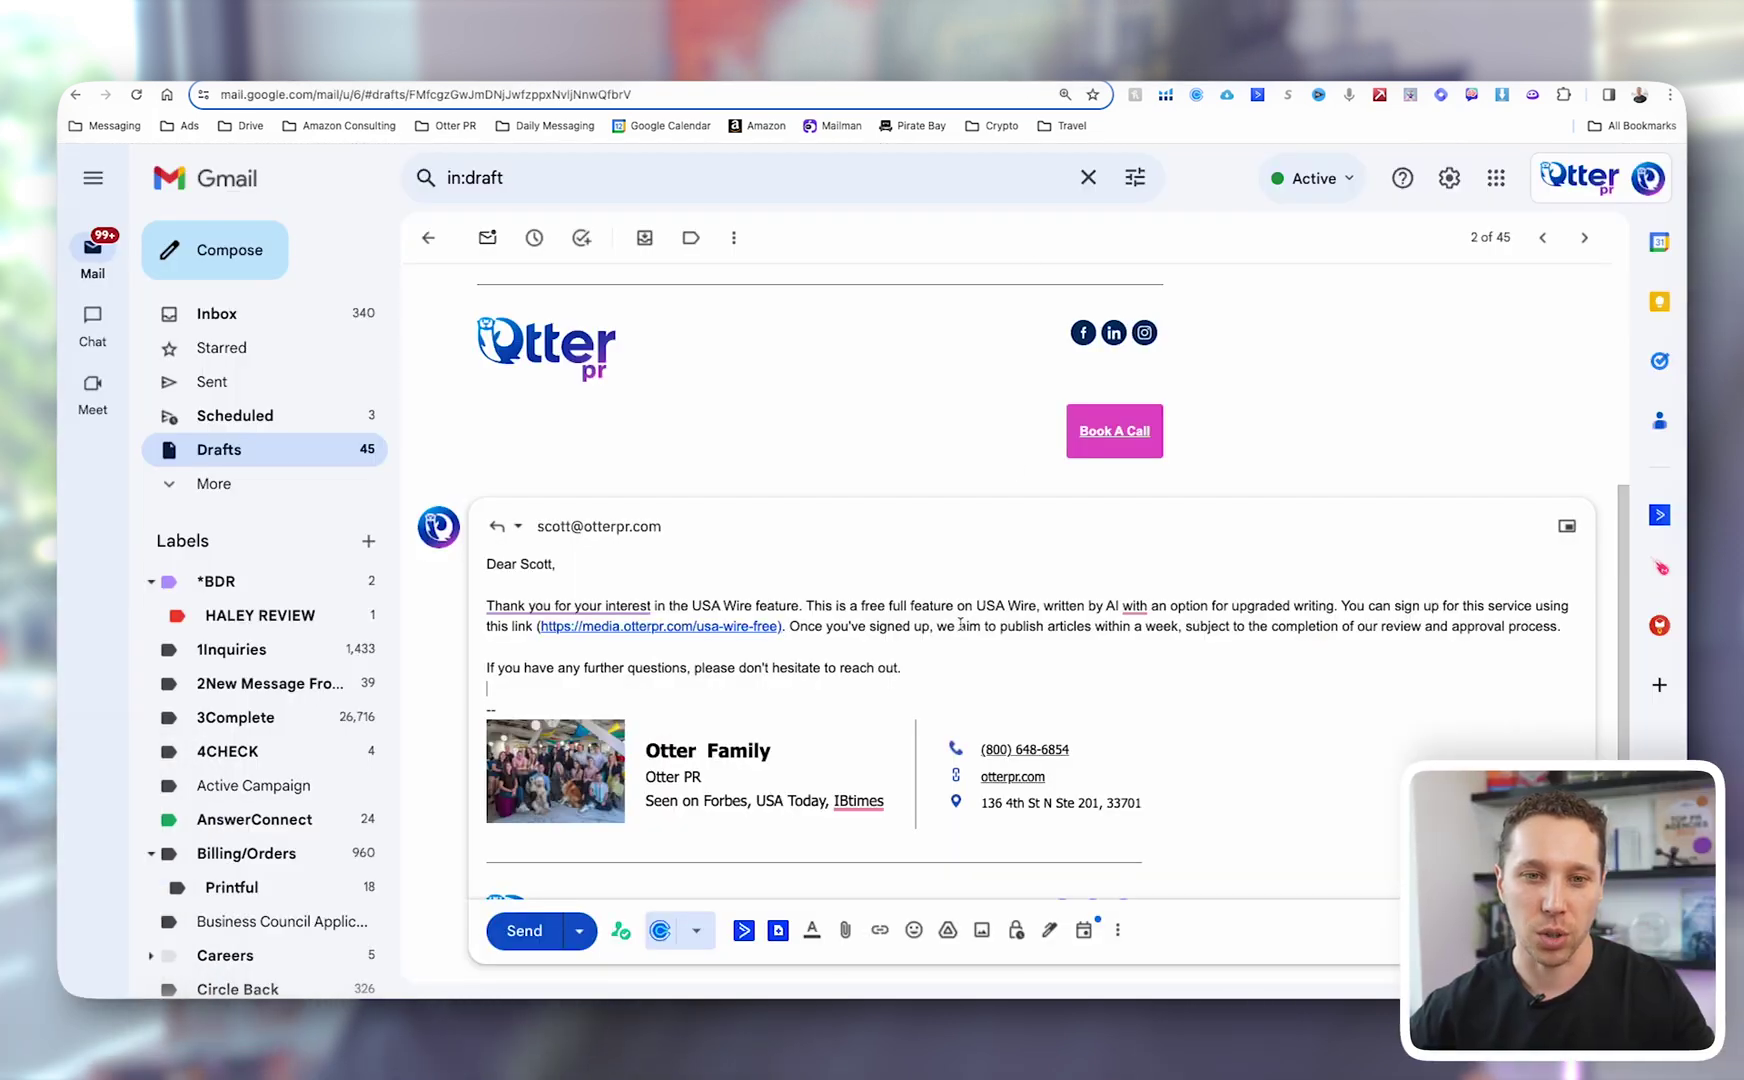
Compare the customer's question in the USA Wire Offer email with the AI-written draft reply
scroll(962, 620, "up", 4)
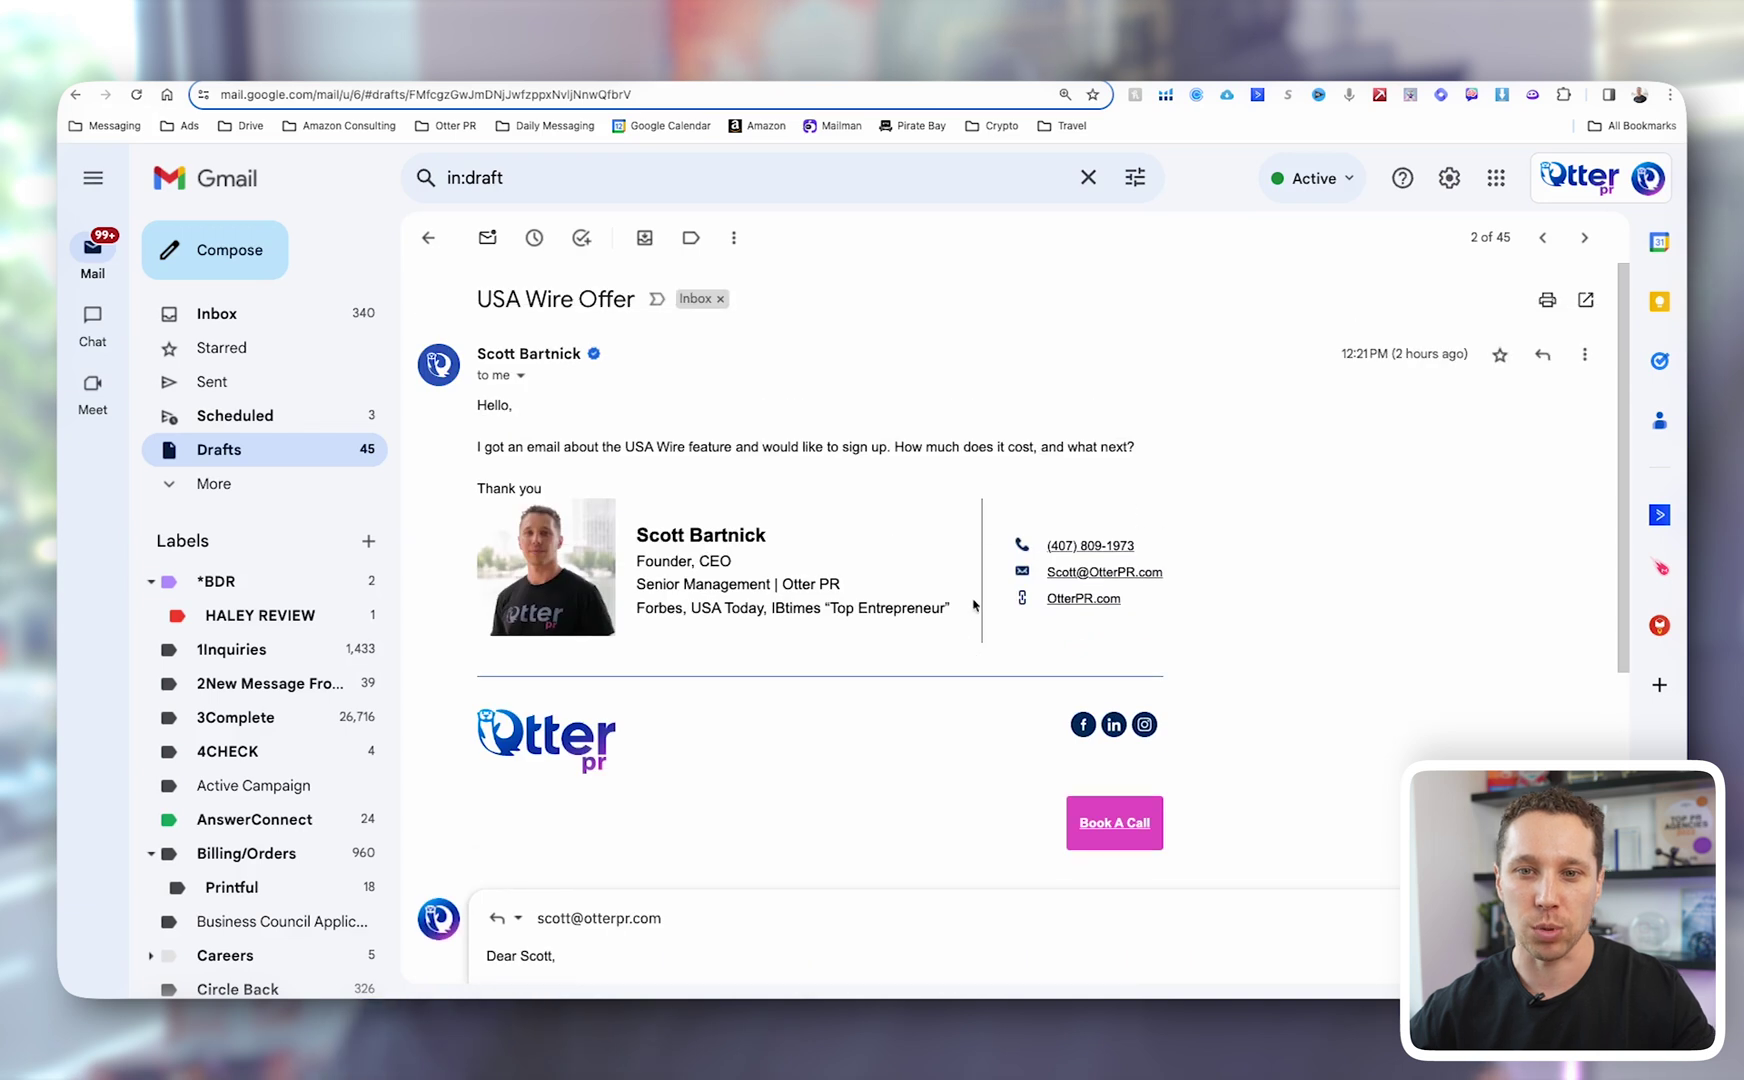
left_click_drag(1136, 436, 609, 443)
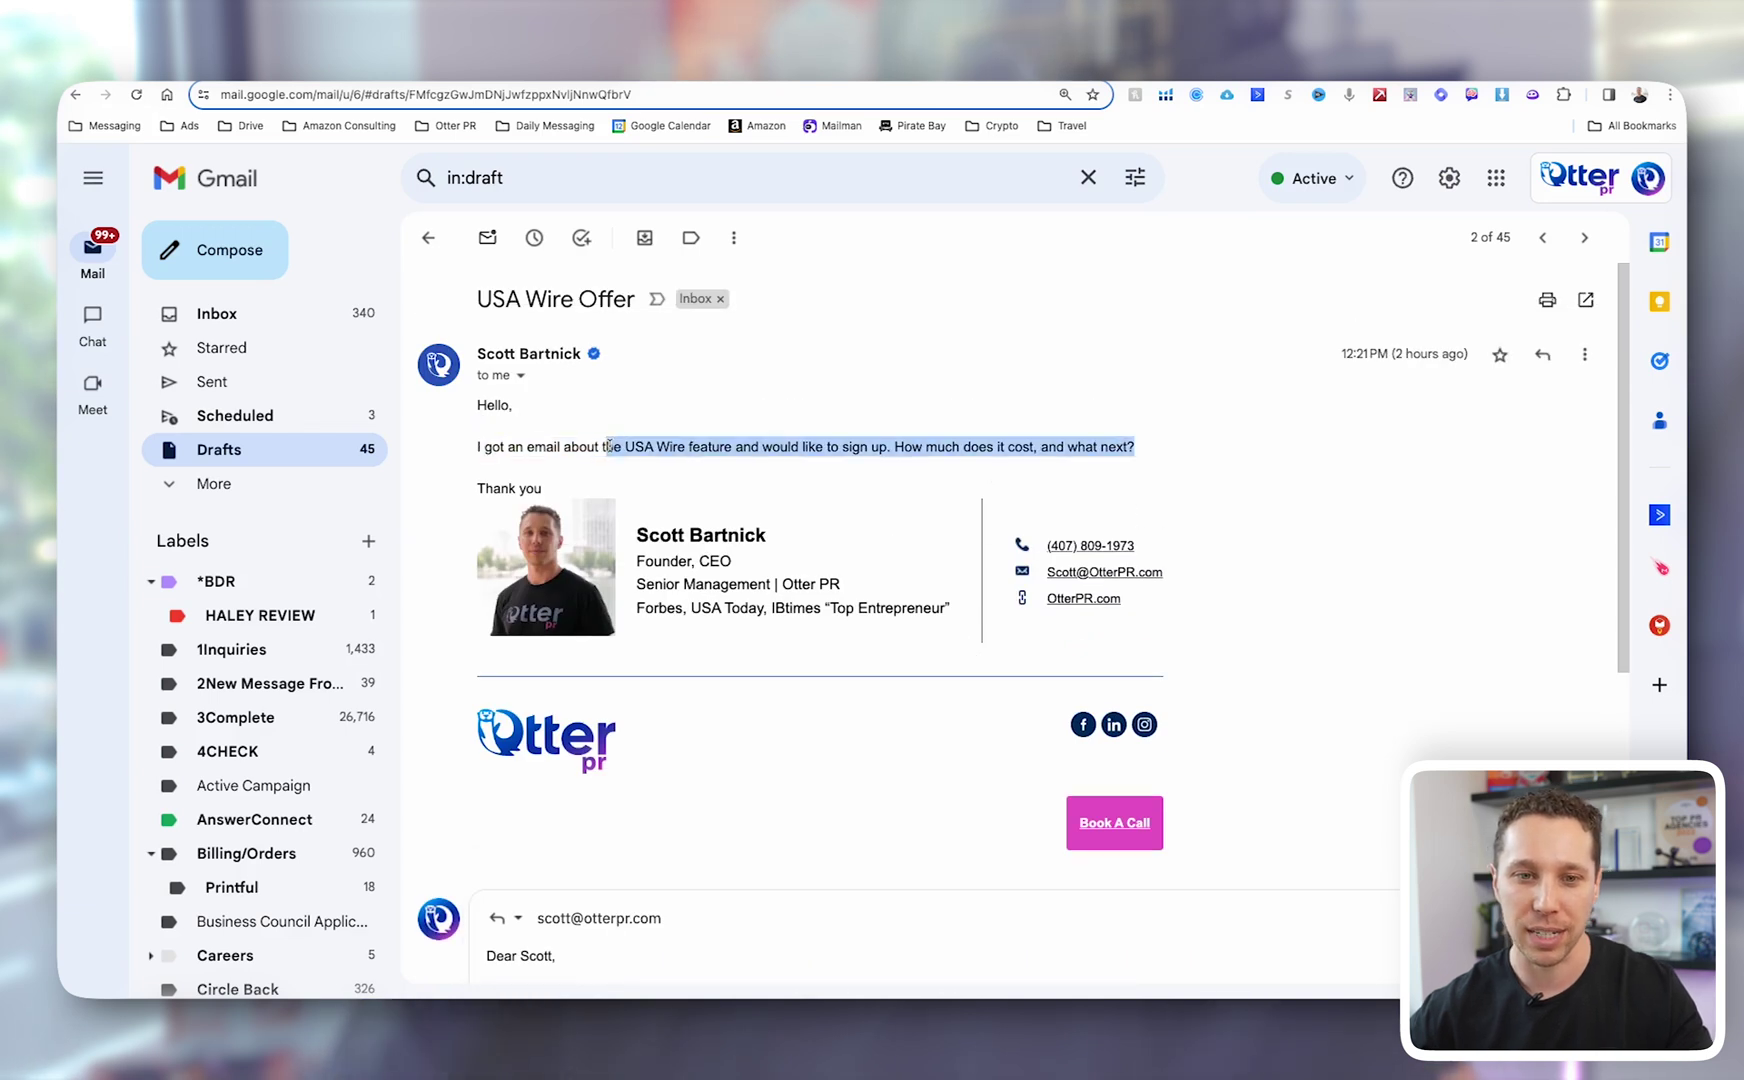
left_click(612, 446)
scroll(662, 438, "down", 5)
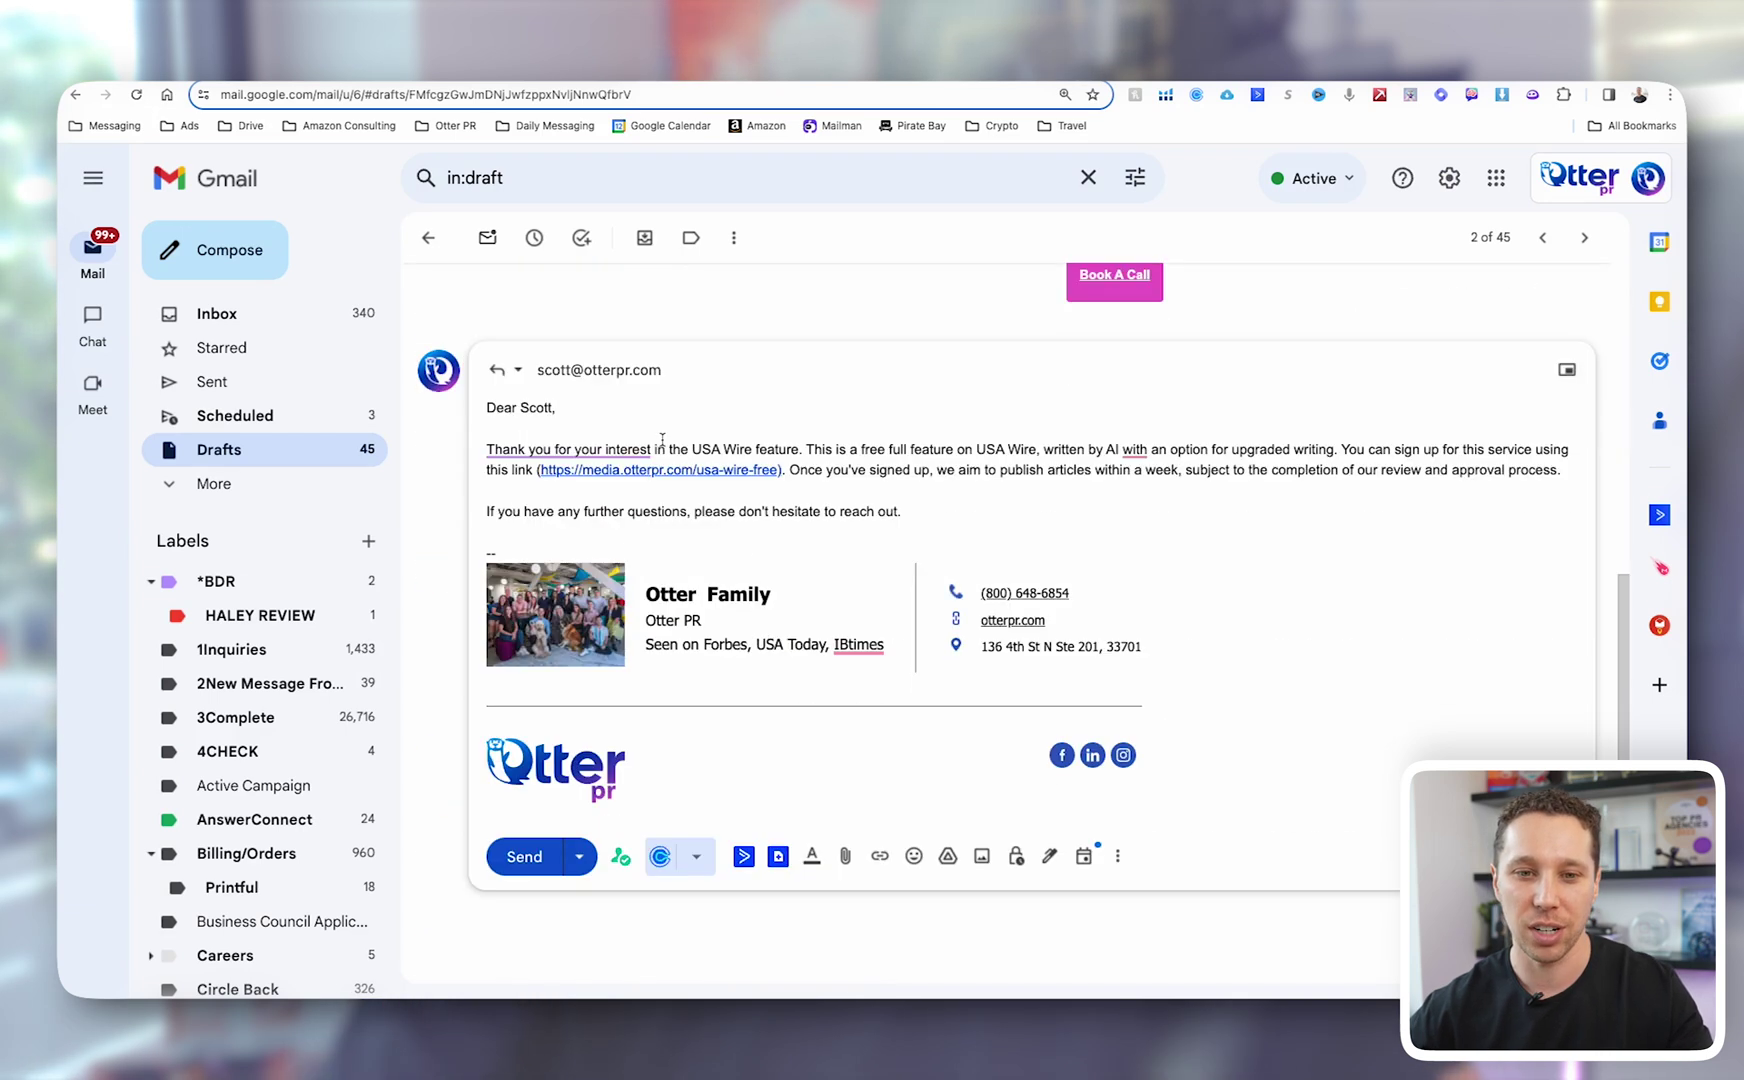
left_click_drag(903, 511, 451, 421)
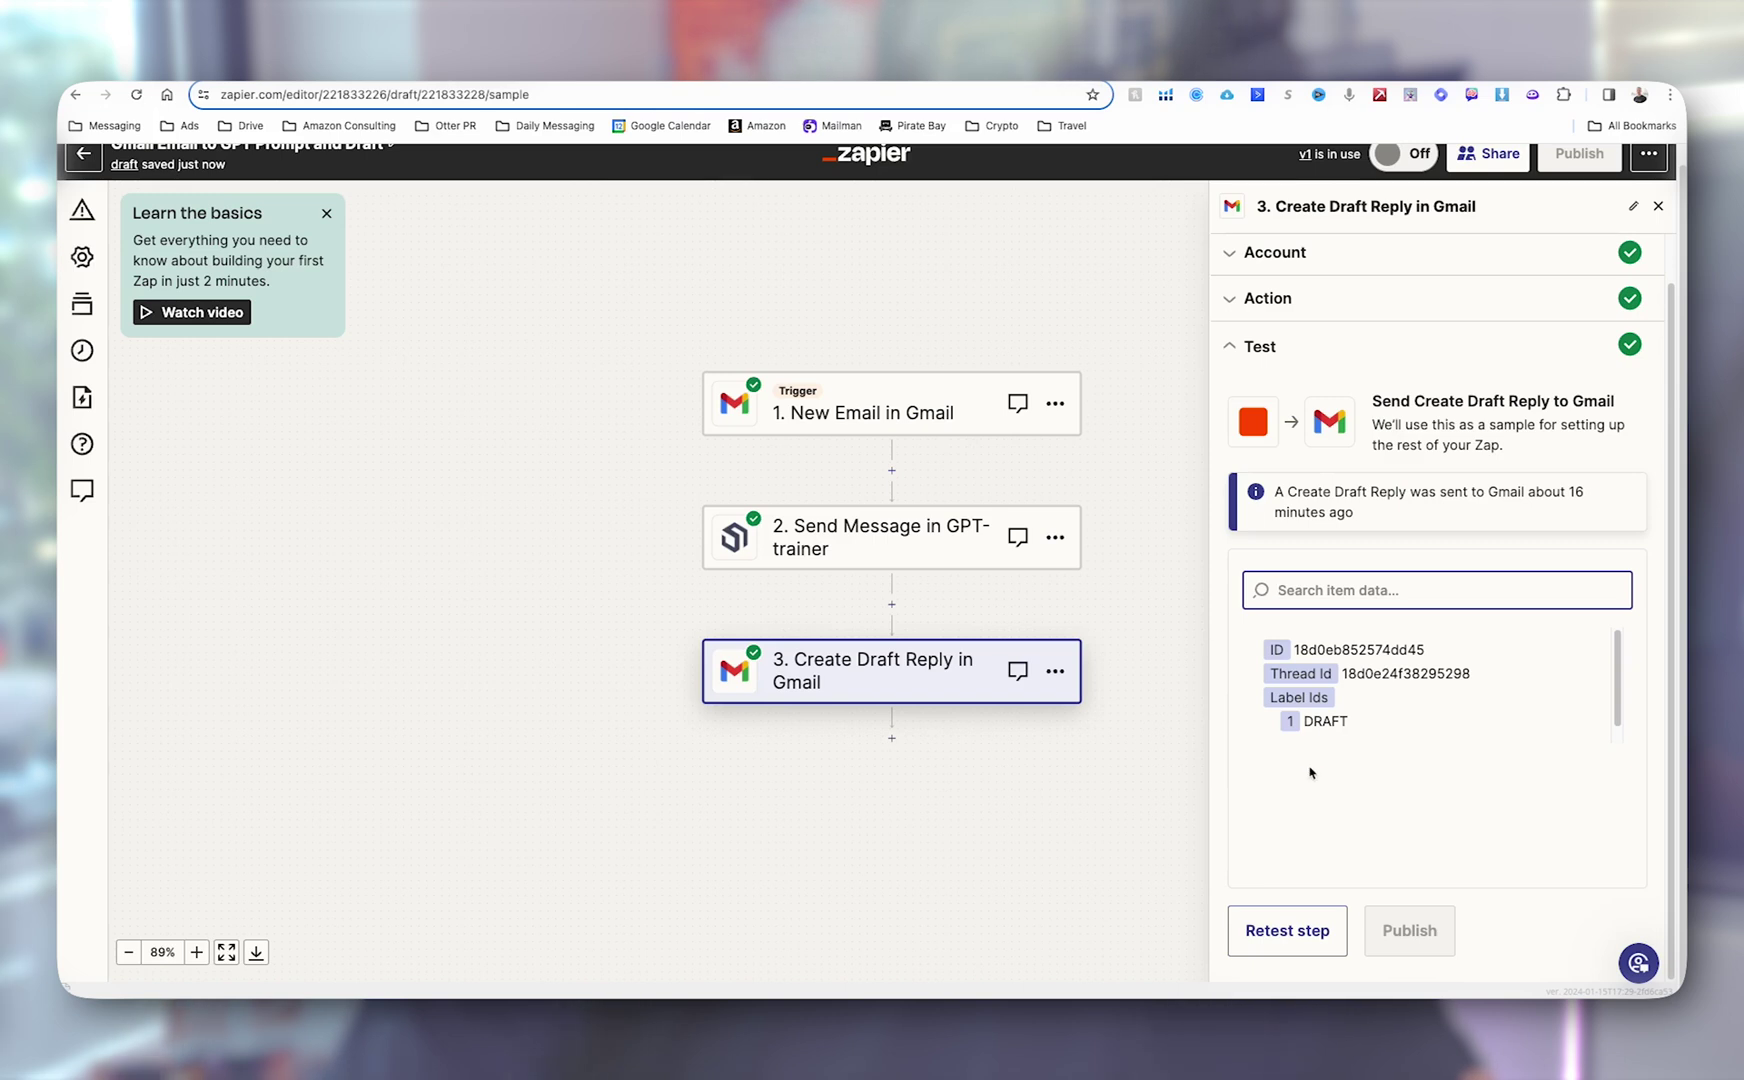
Reopen the GPT-trainer step's test result and review its CTA and sample reply email
left_click(969, 676)
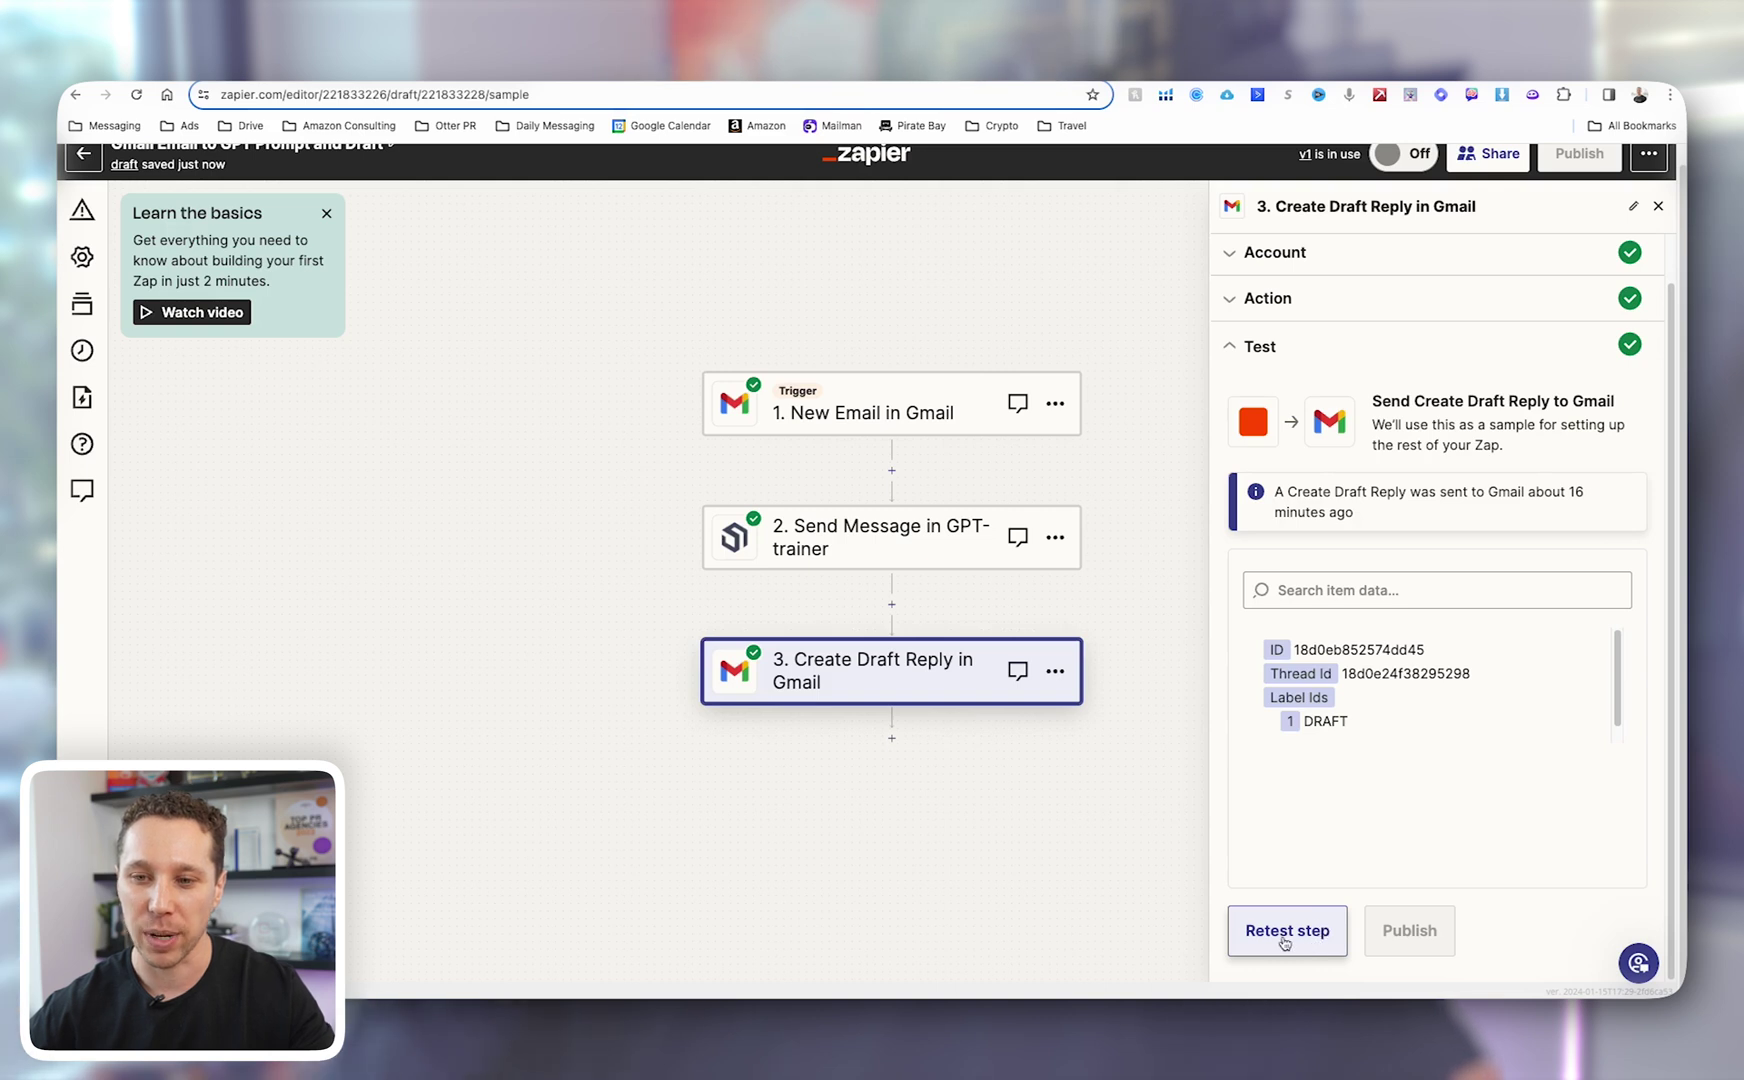
left_click(935, 553)
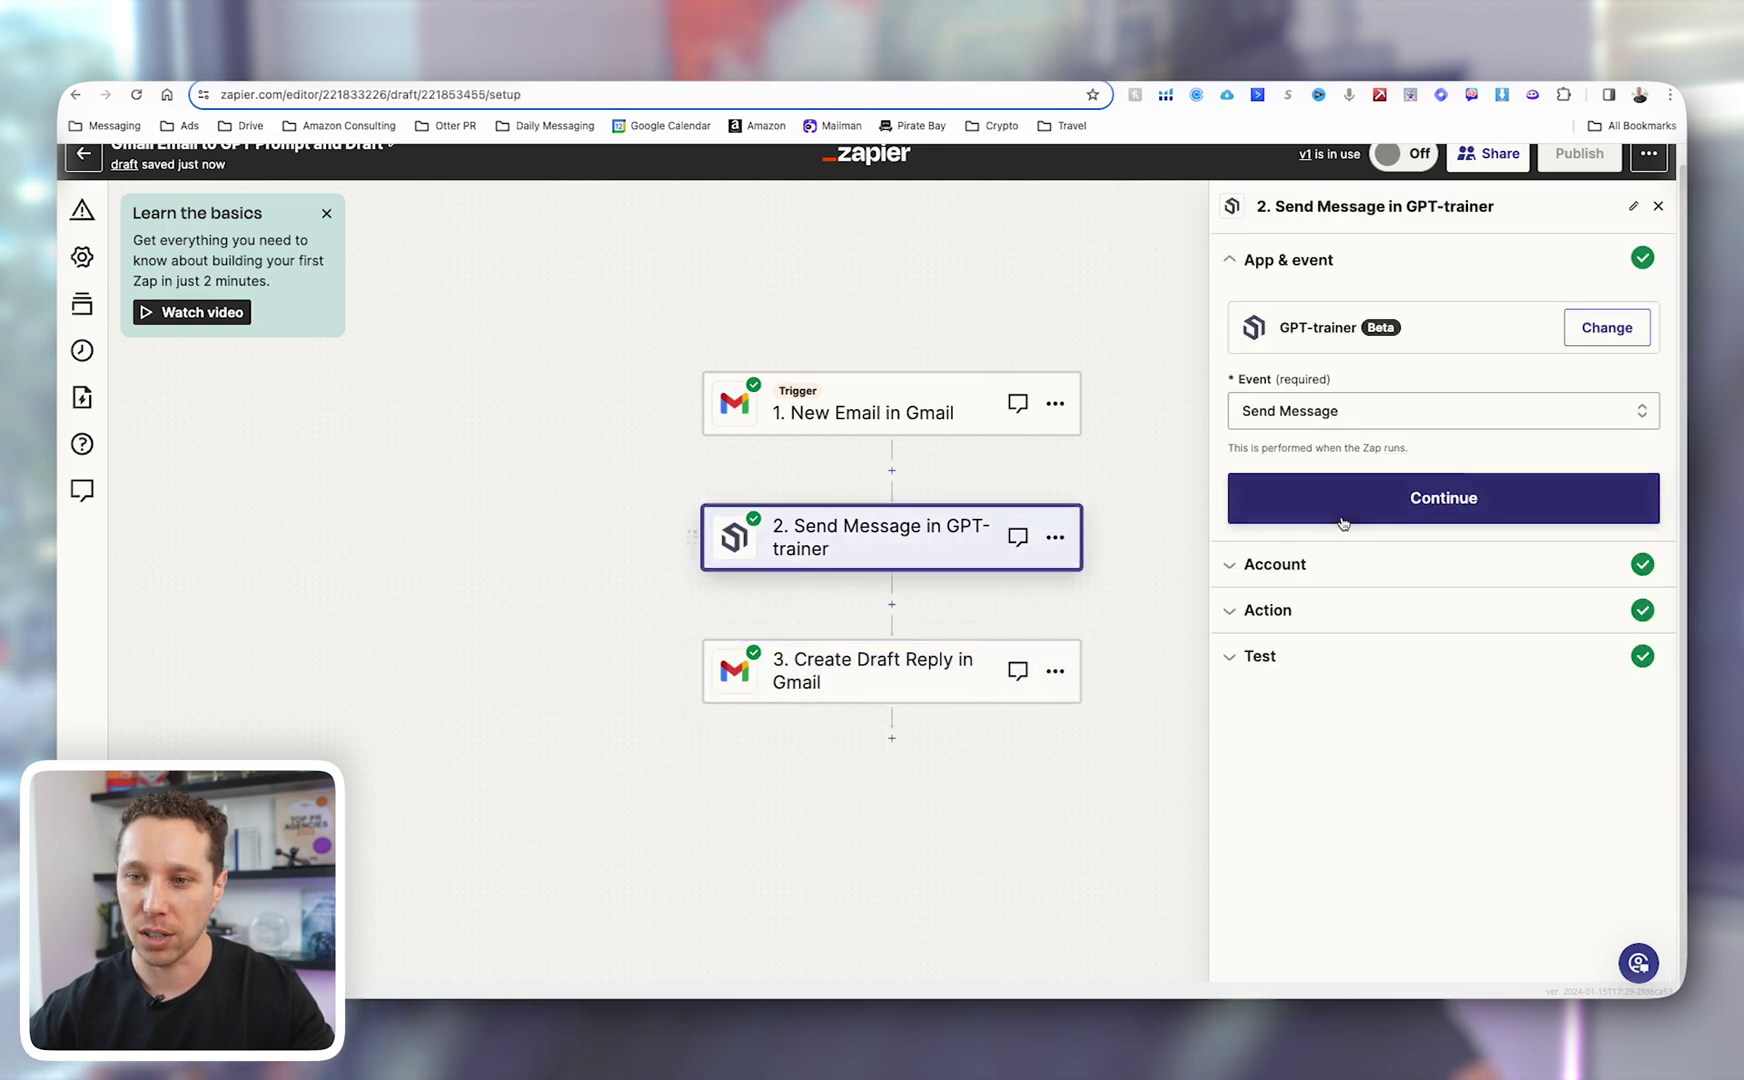
left_click(1325, 658)
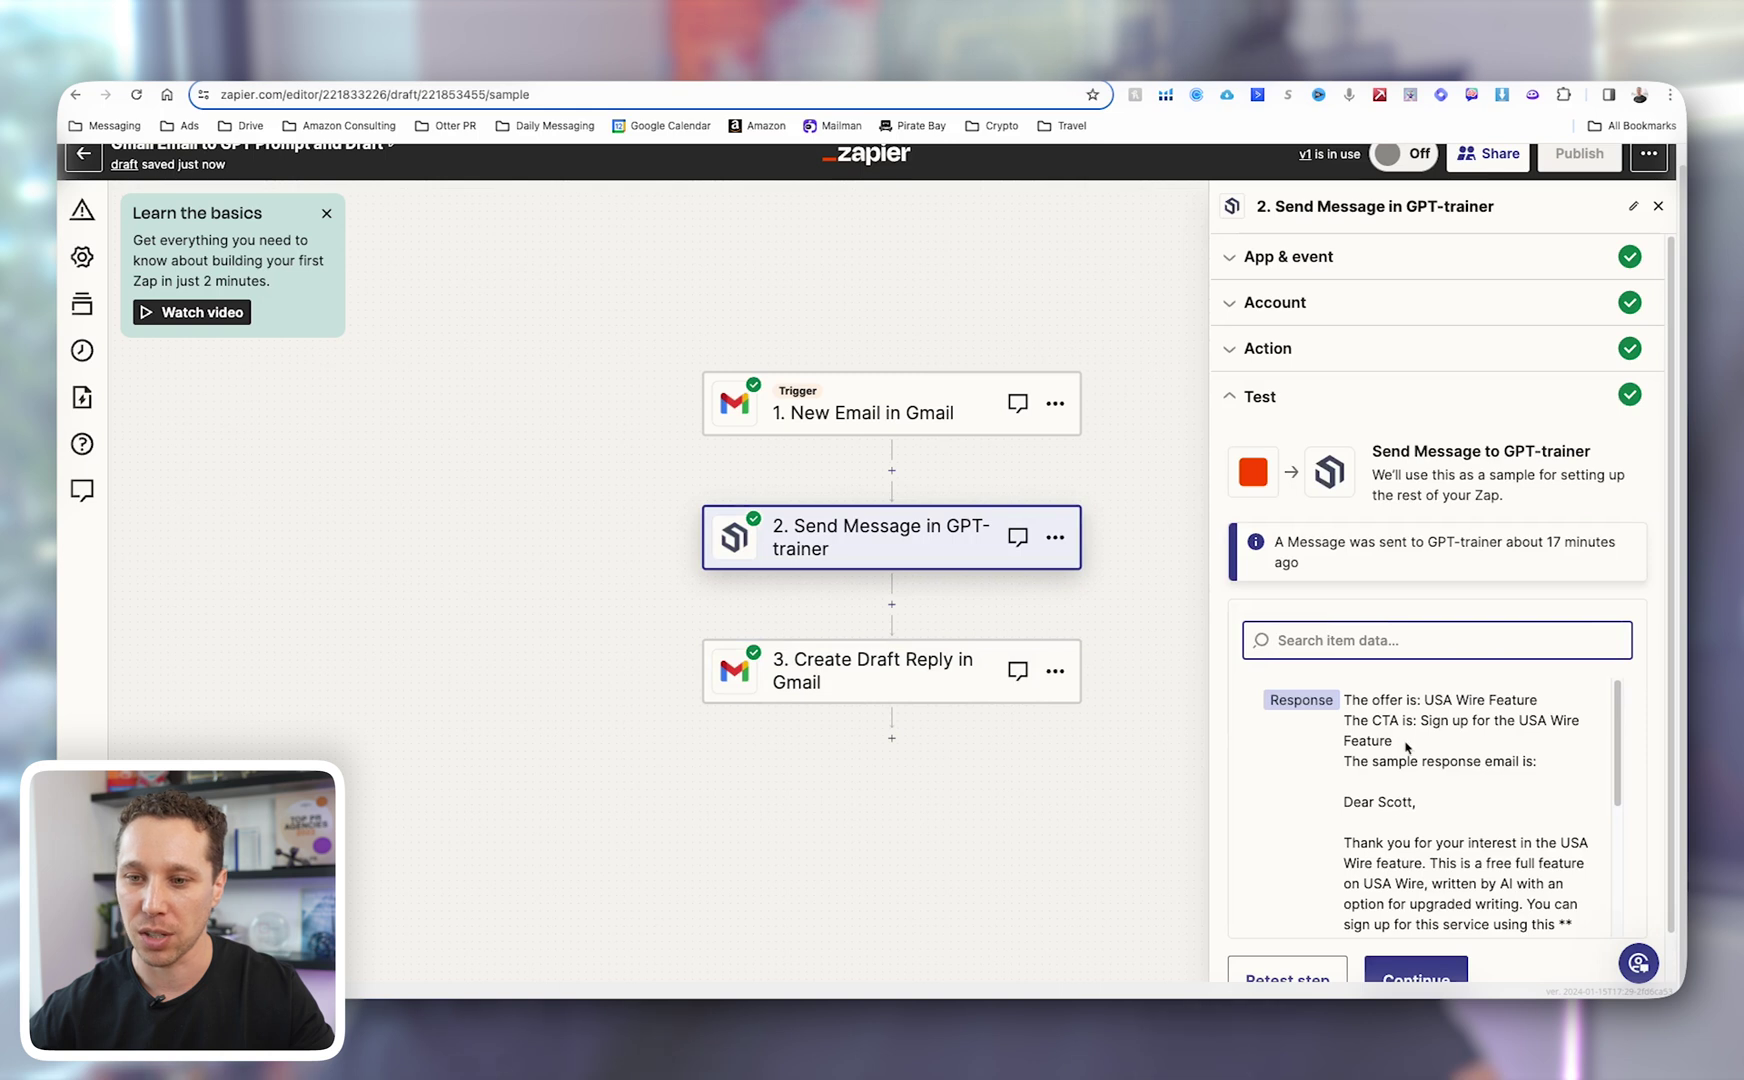
left_click_drag(1423, 700, 1487, 729)
scroll(1487, 729, "down", 2)
left_click_drag(1350, 762, 1440, 805)
scroll(1446, 833, "down", 2)
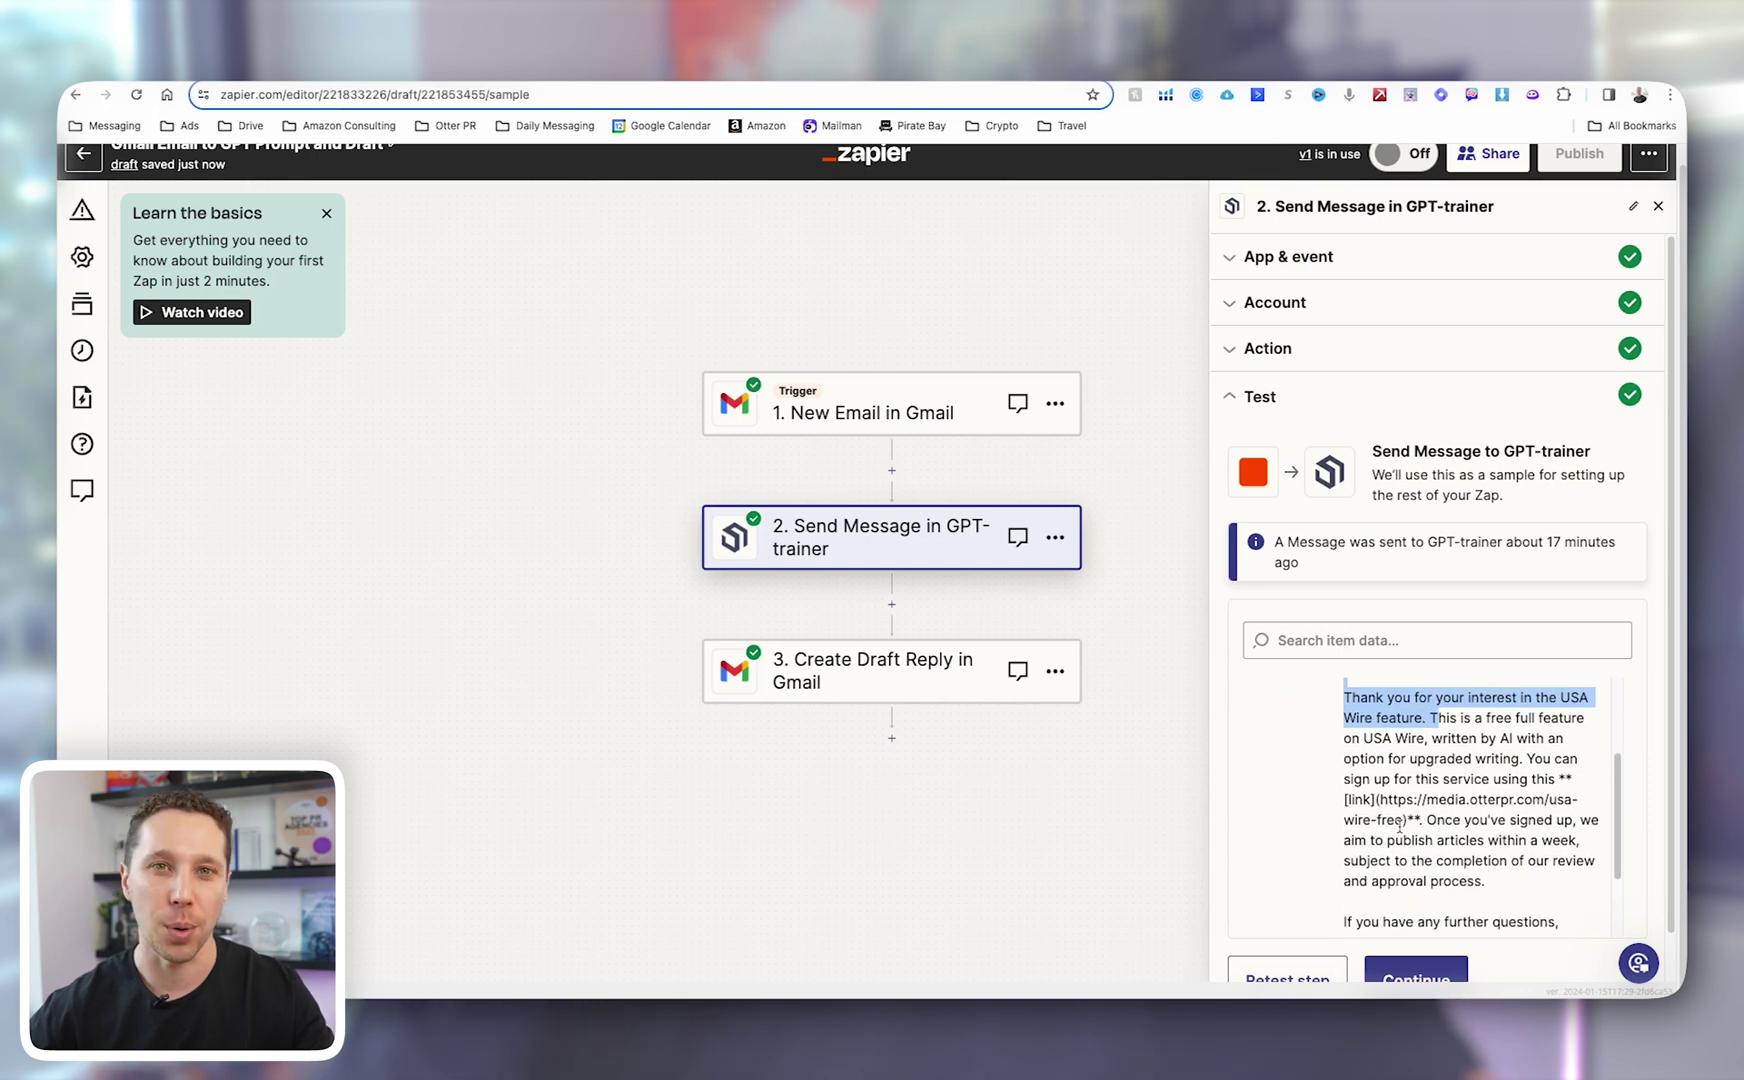
scroll(1407, 828, "down", 2)
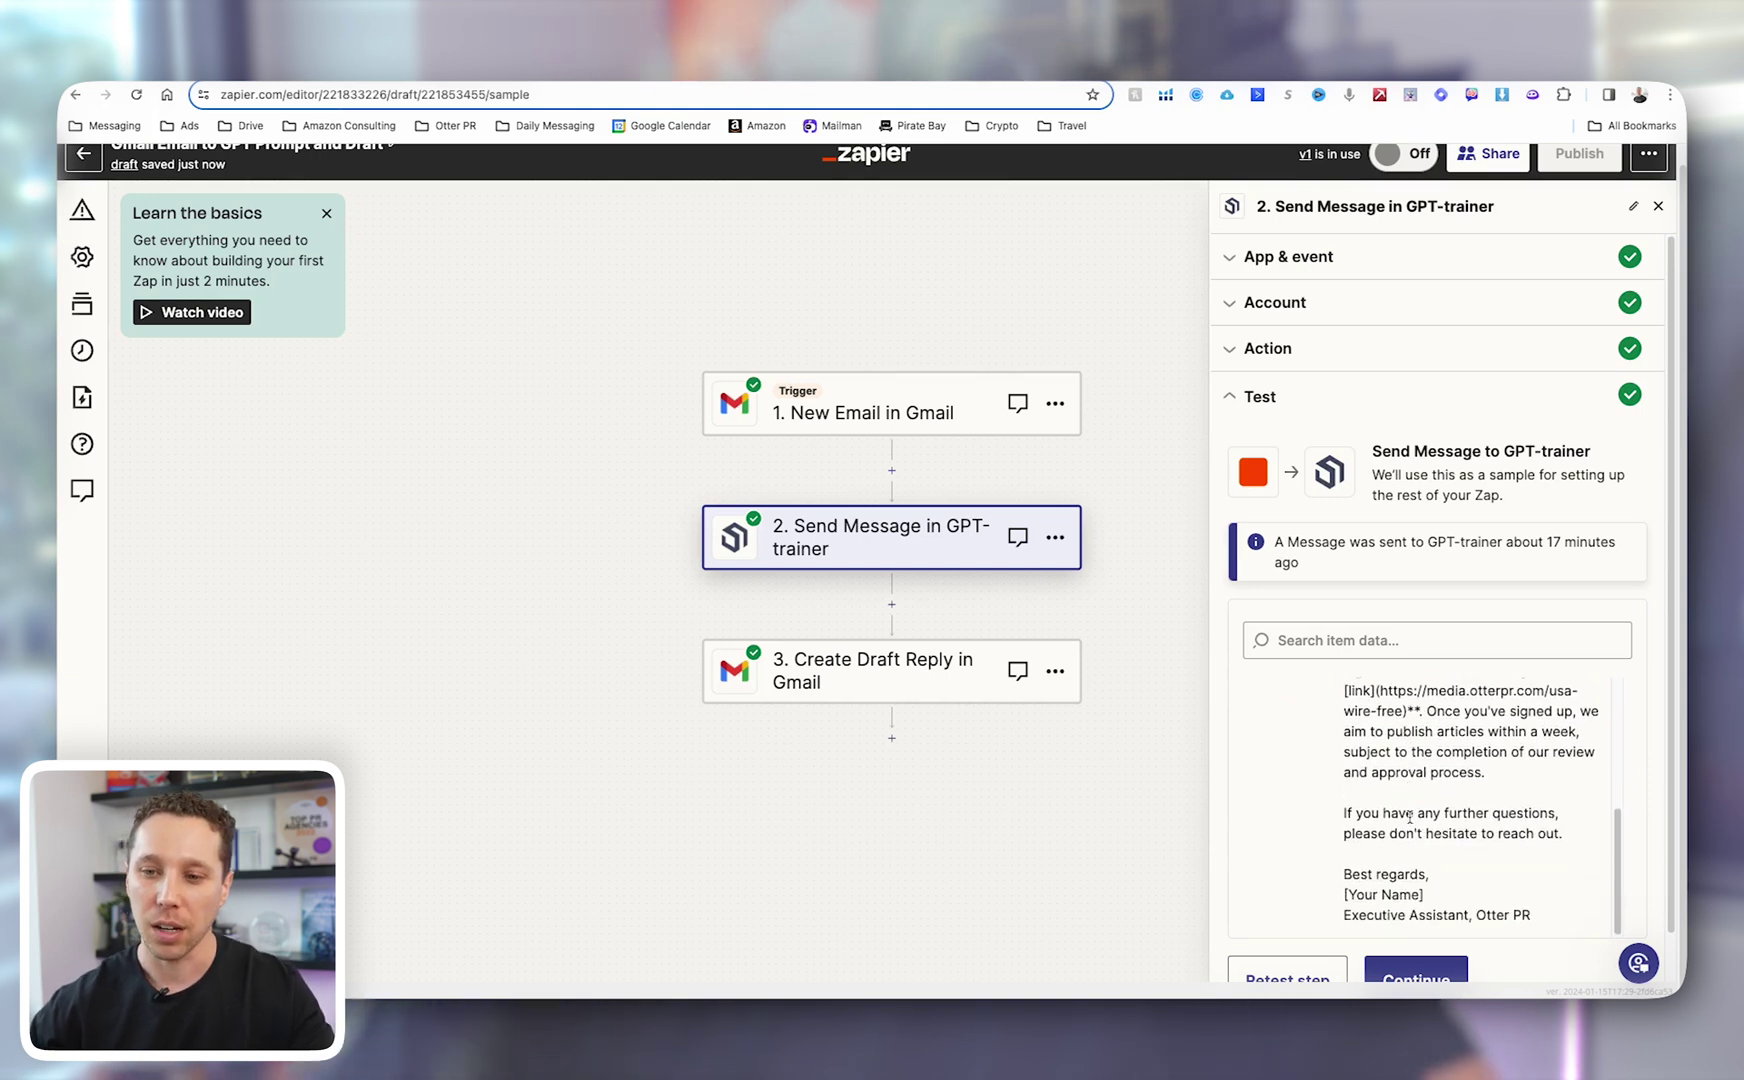